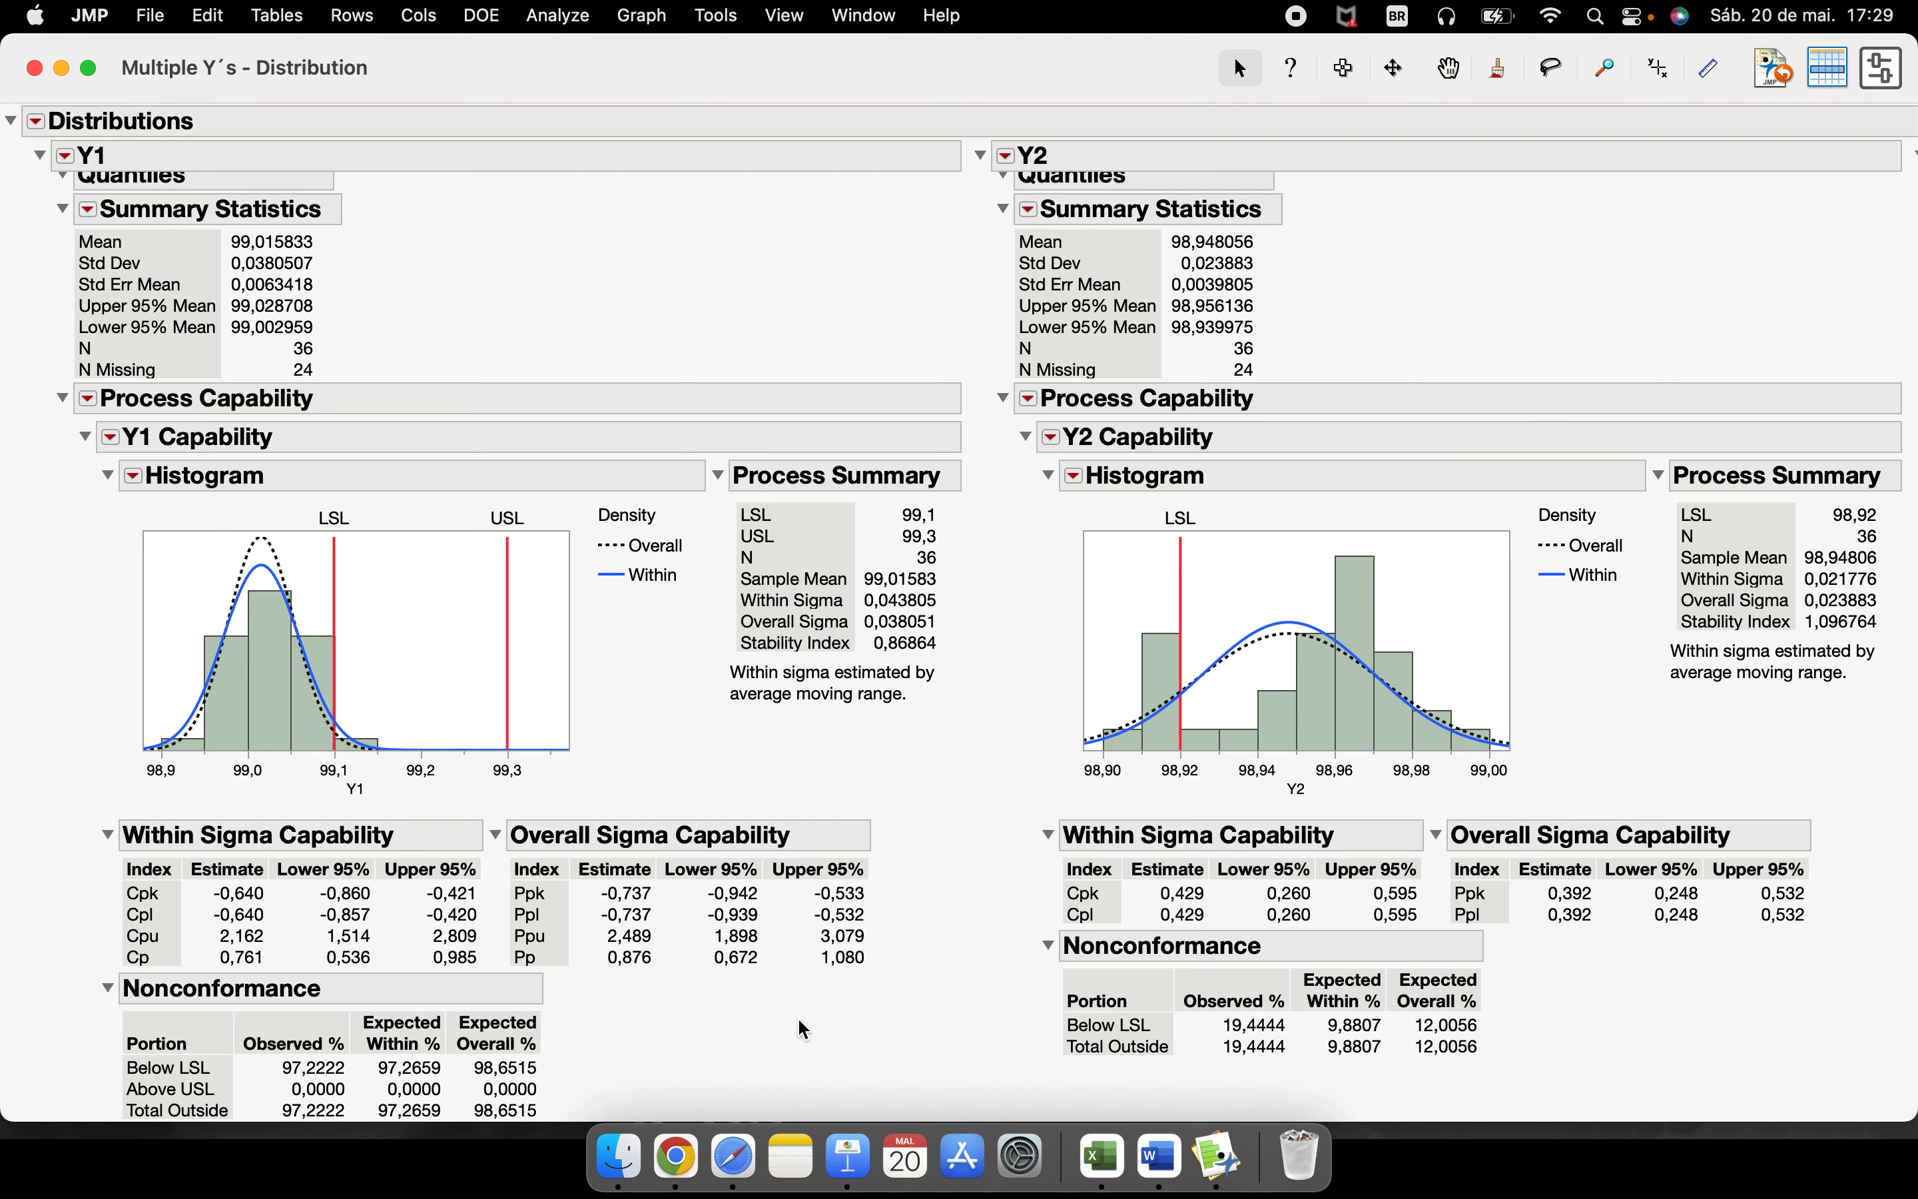
- Review the capability results across the Y columns in the Distribution report and close the report
scroll(788, 1032, right, 3)
scroll(789, 1032, right, 20)
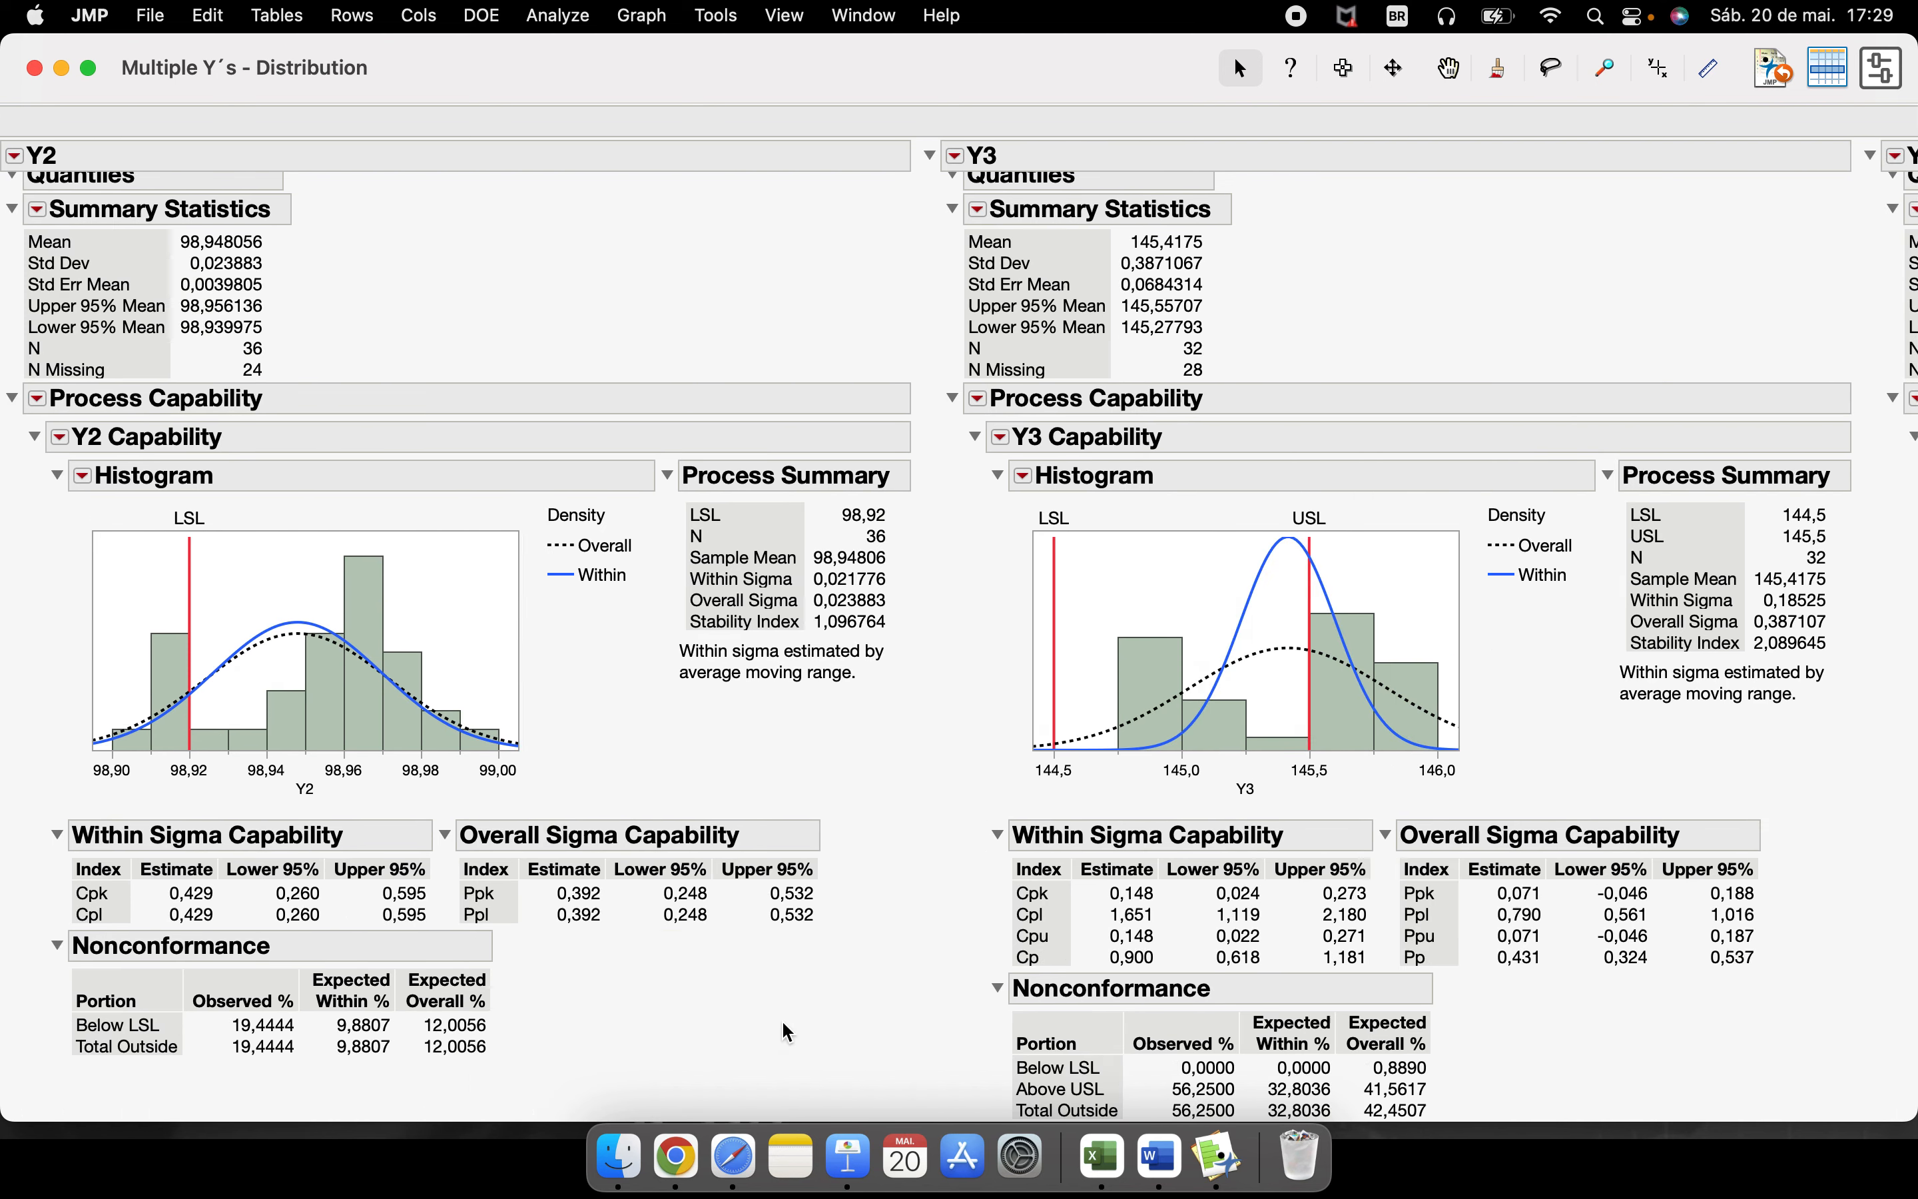
scroll(788, 1032, right, 20)
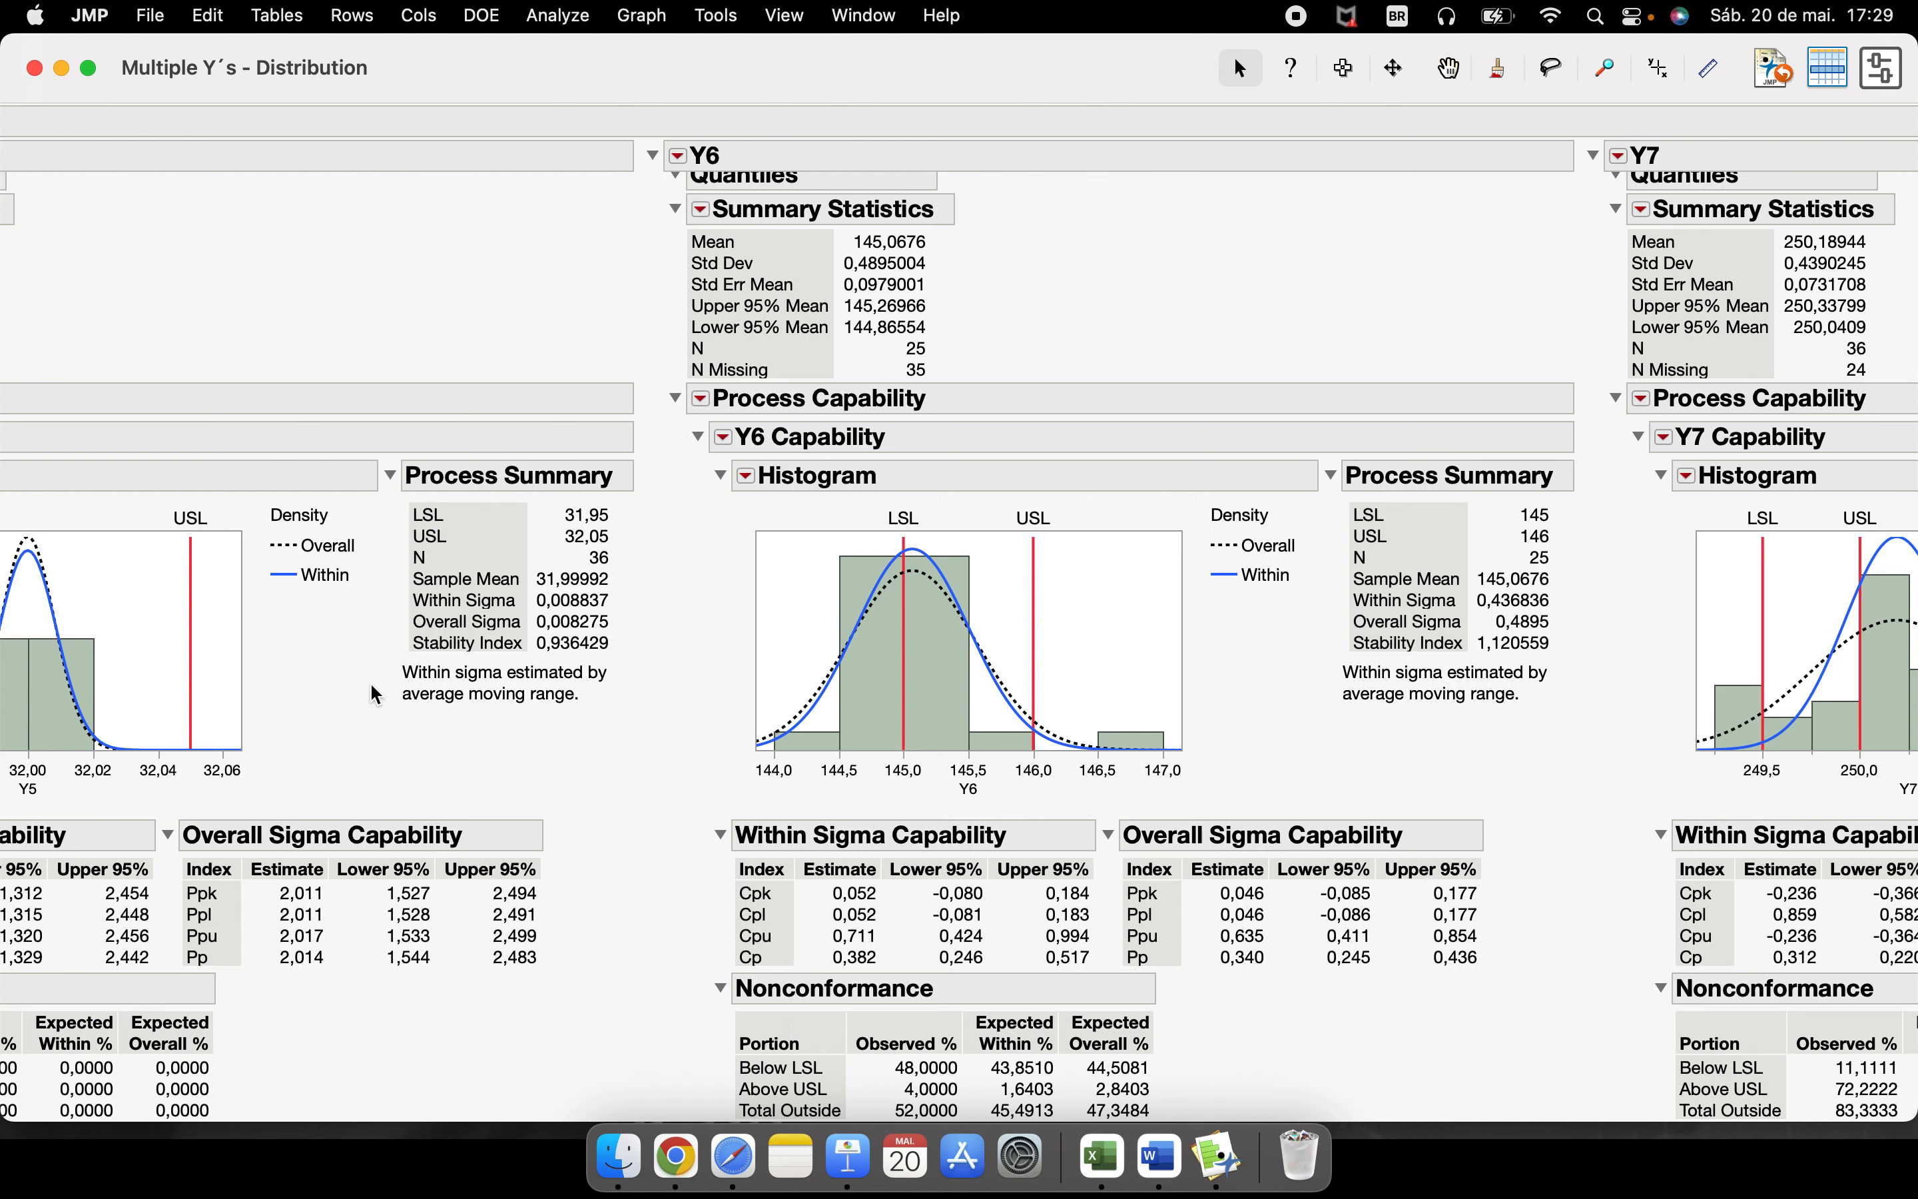
click(34, 68)
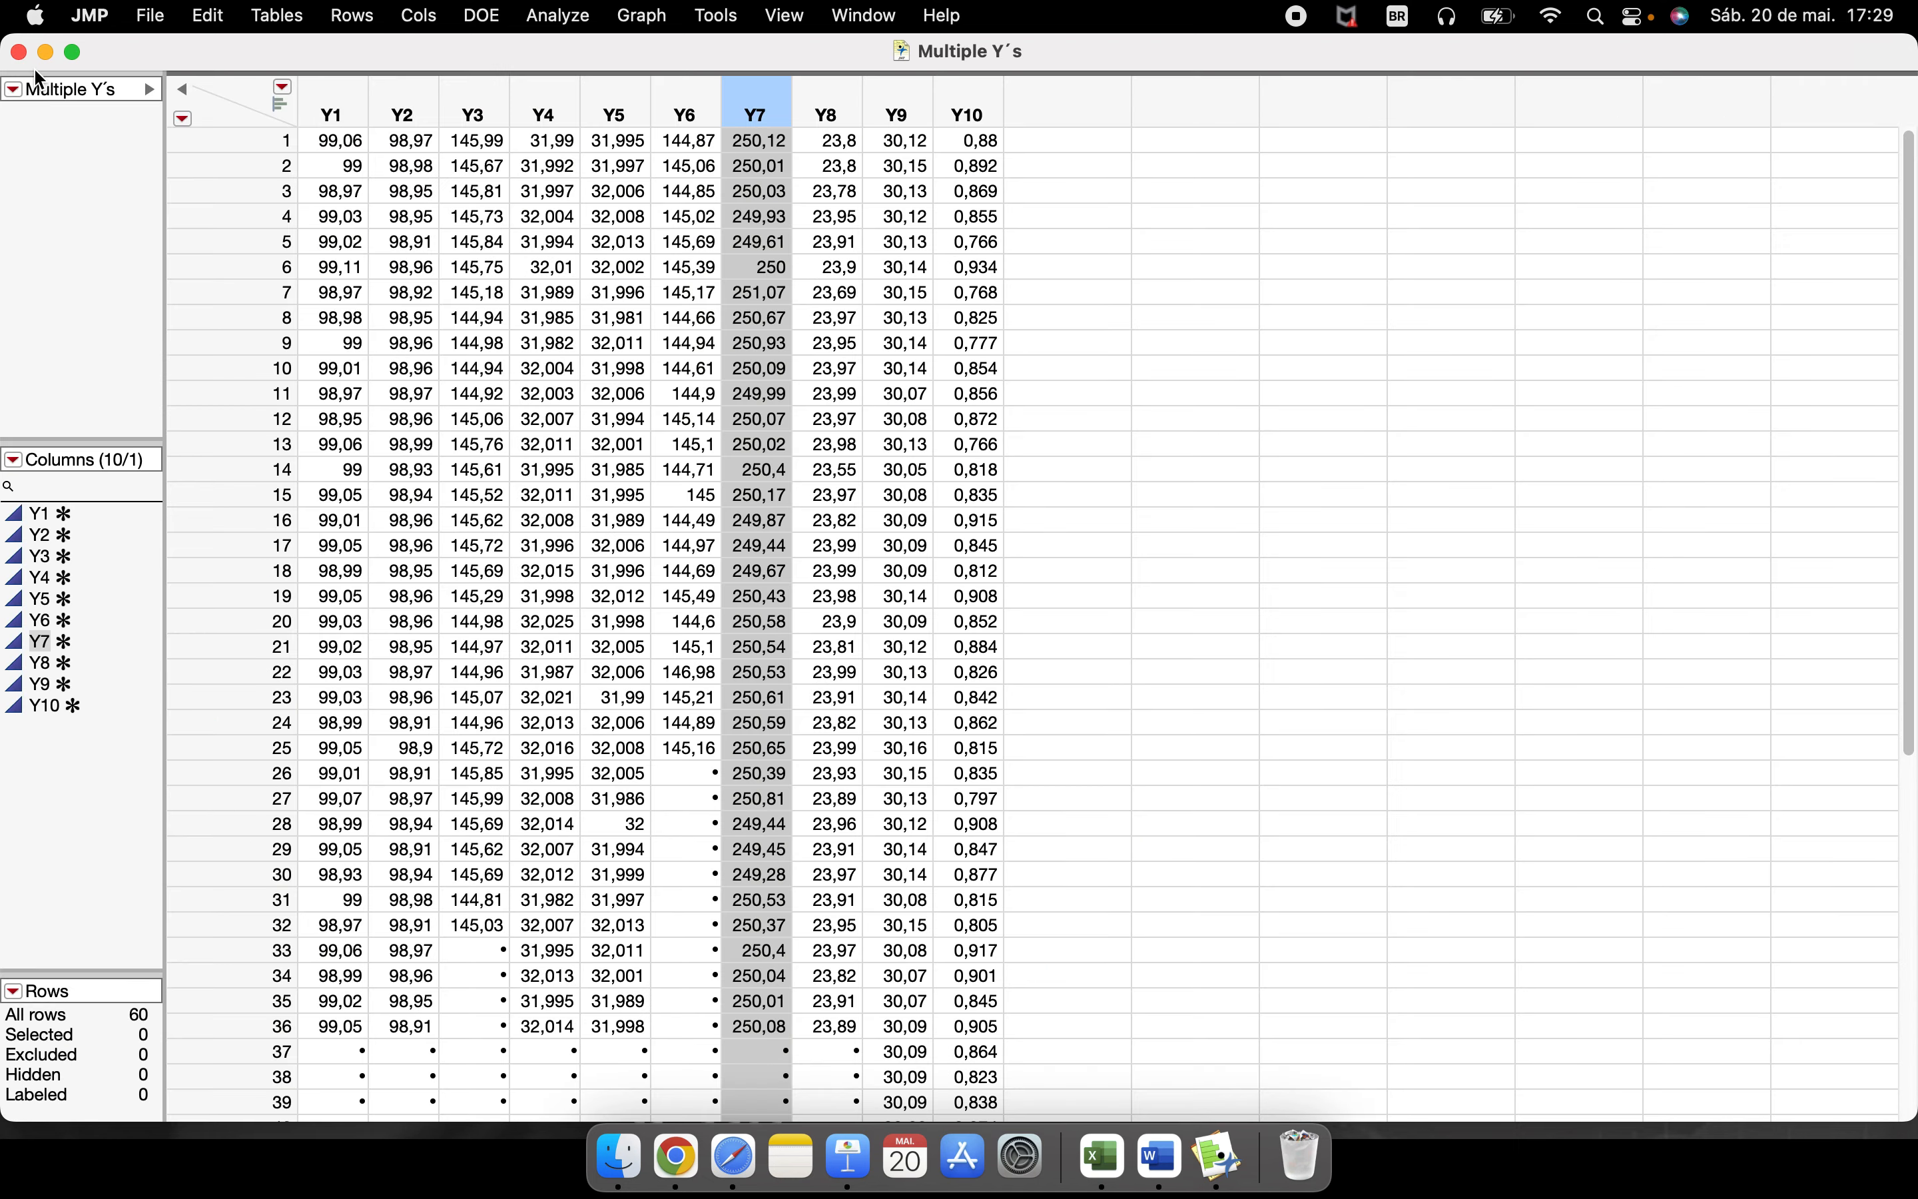
- Start a Process Capability analysis and assign columns Y1 to Y10 as the Y, Process variables
click(578, 17)
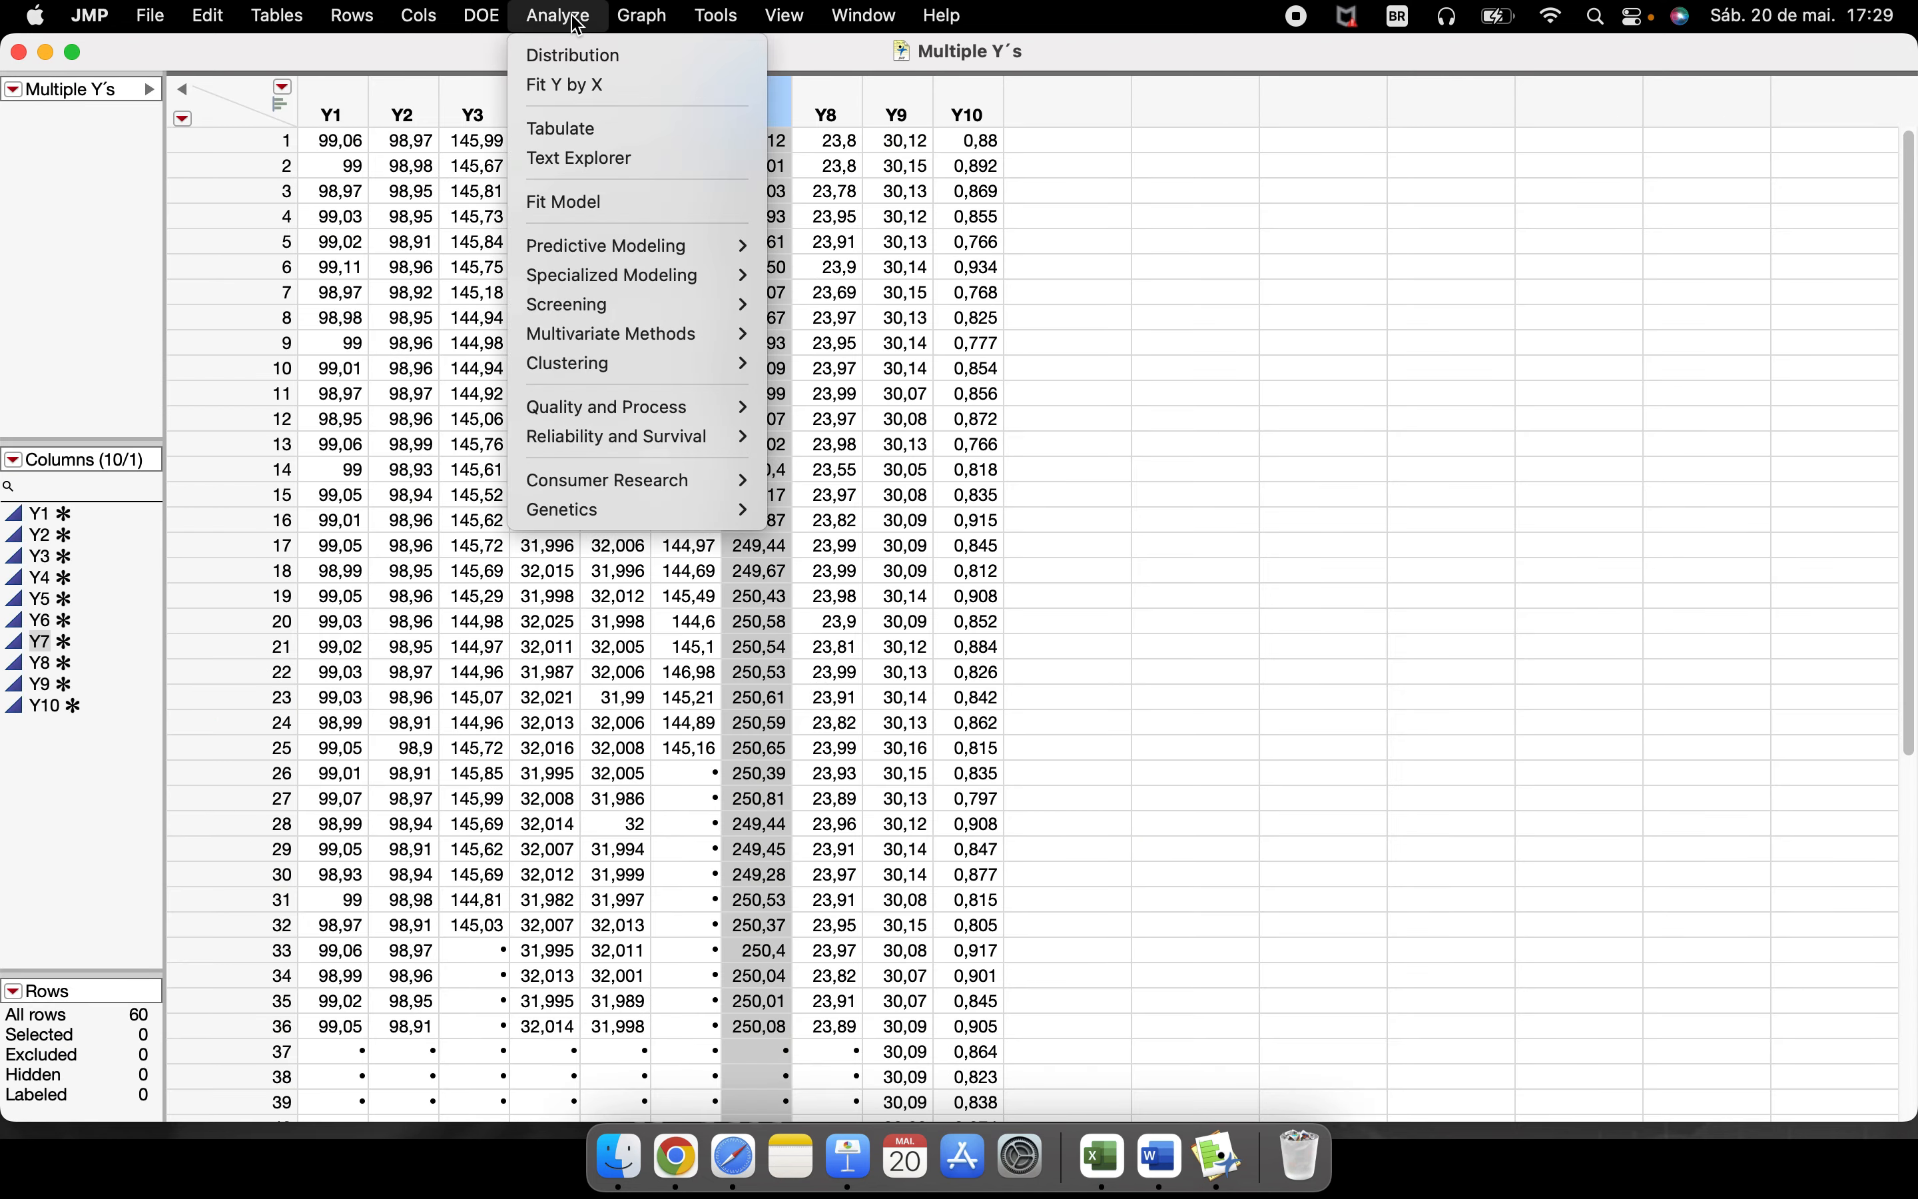
mouse_move(659, 407)
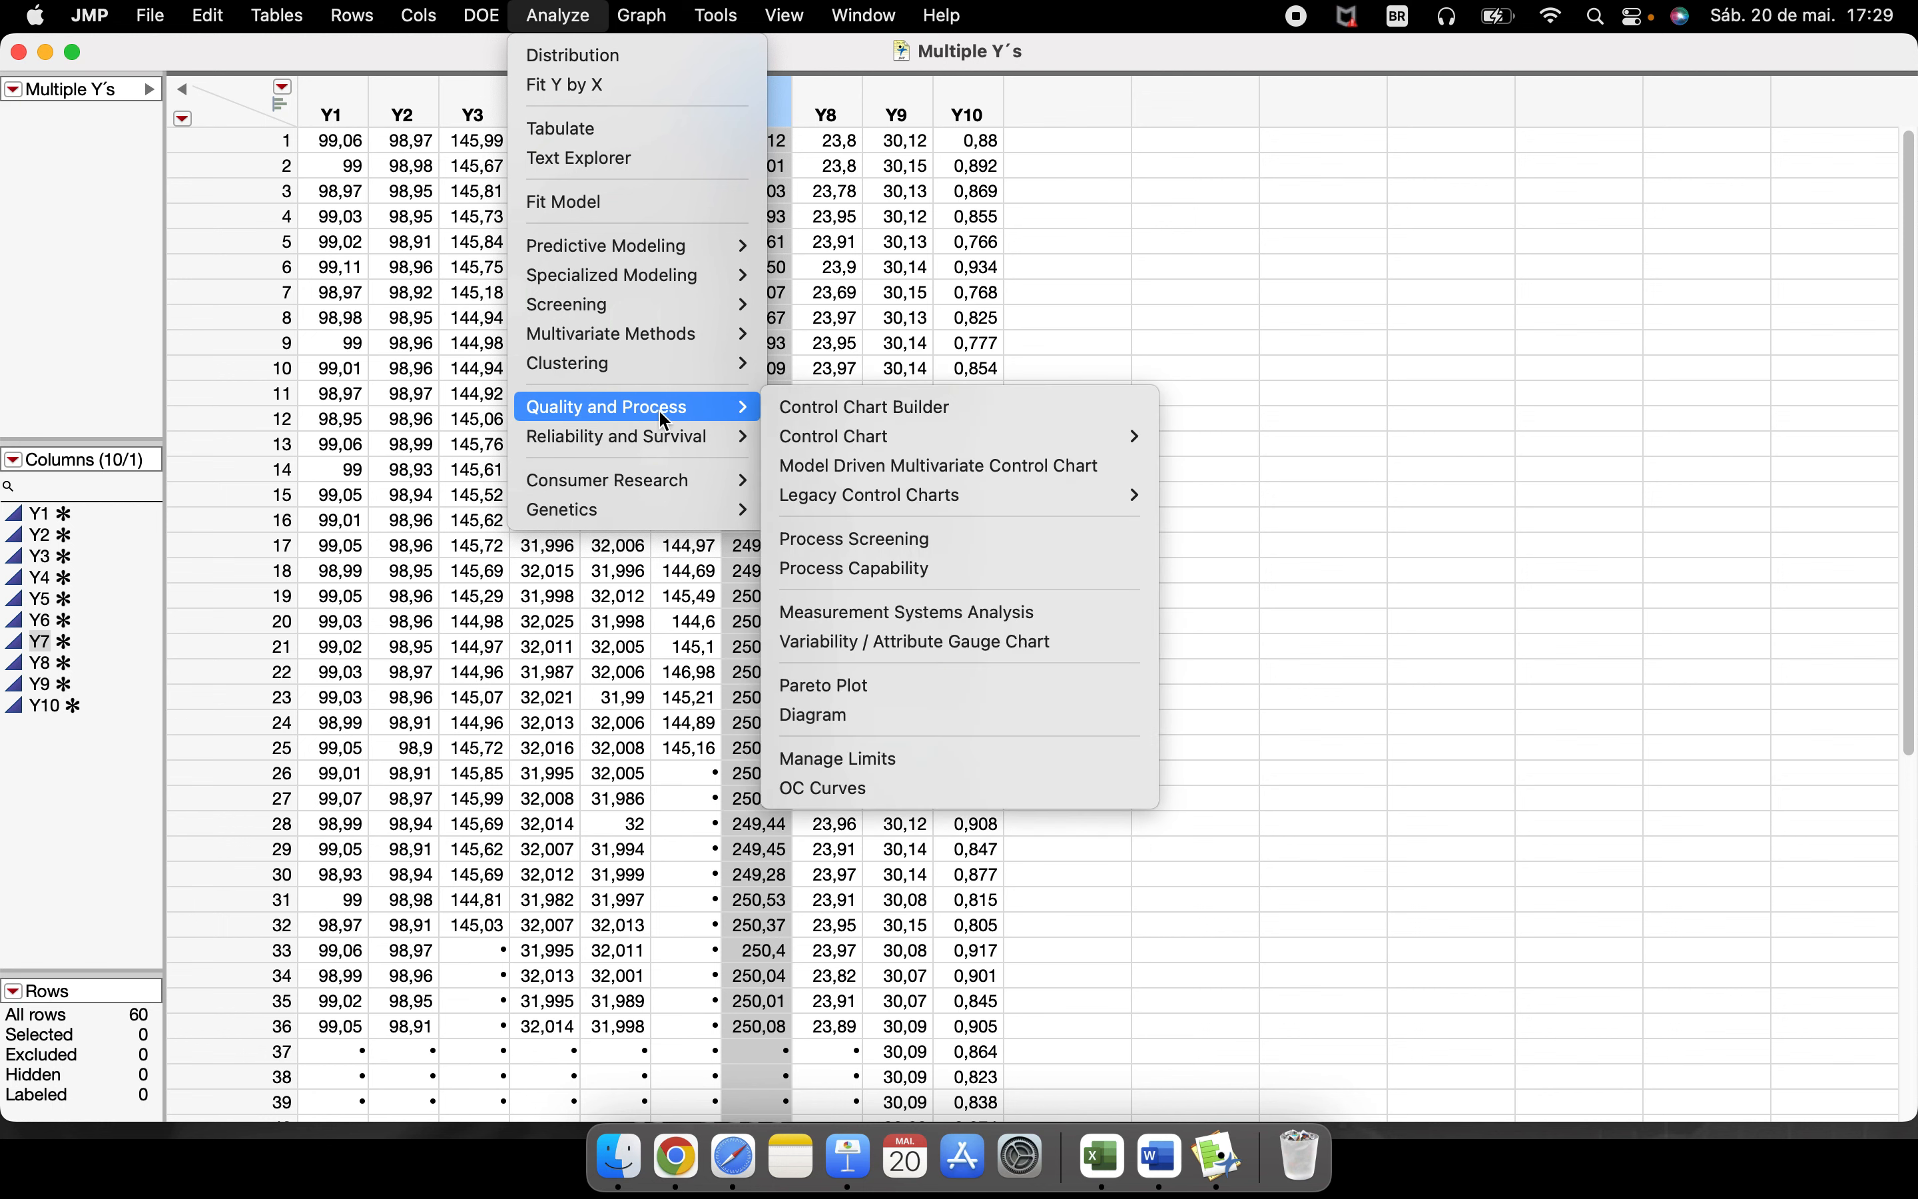
click(951, 568)
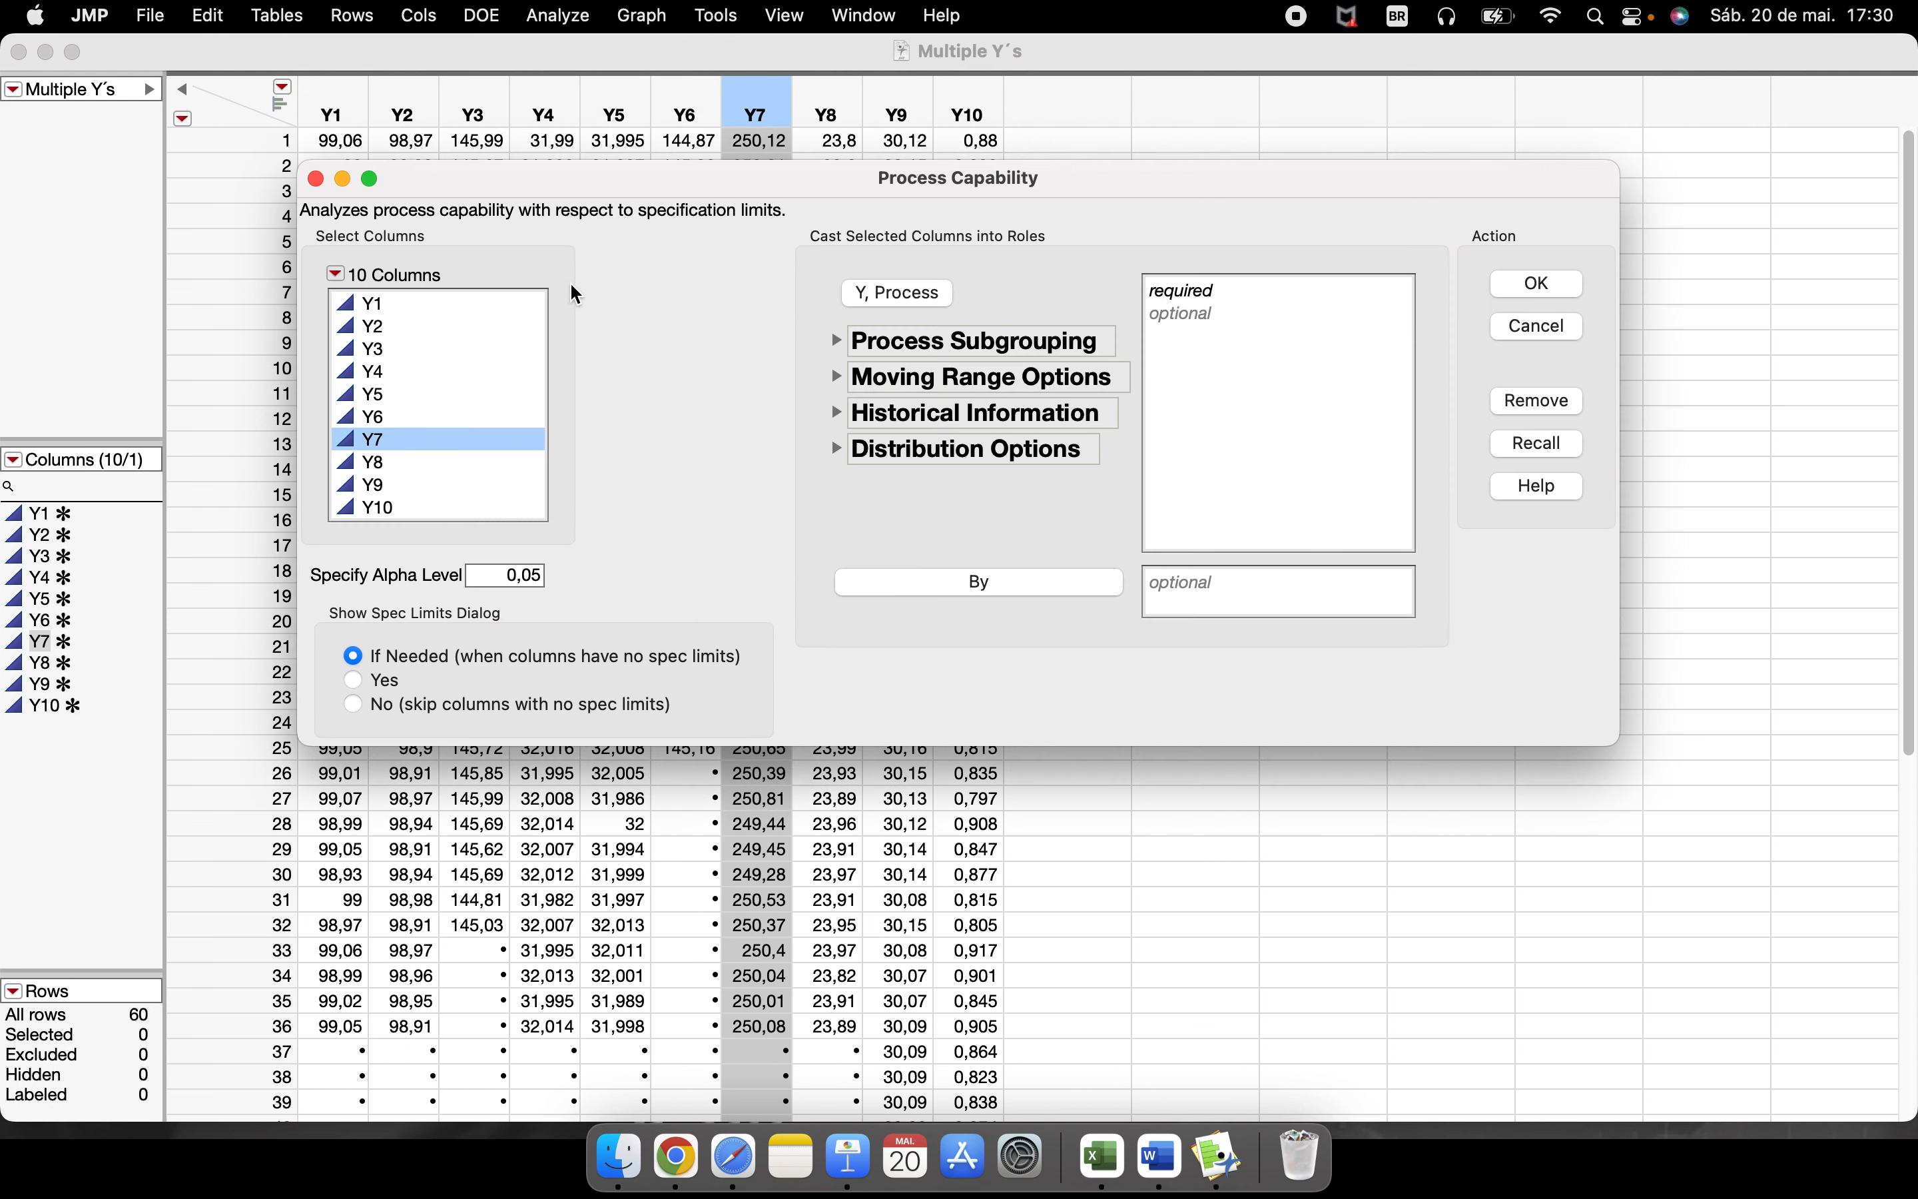
drag(442, 306, 434, 520)
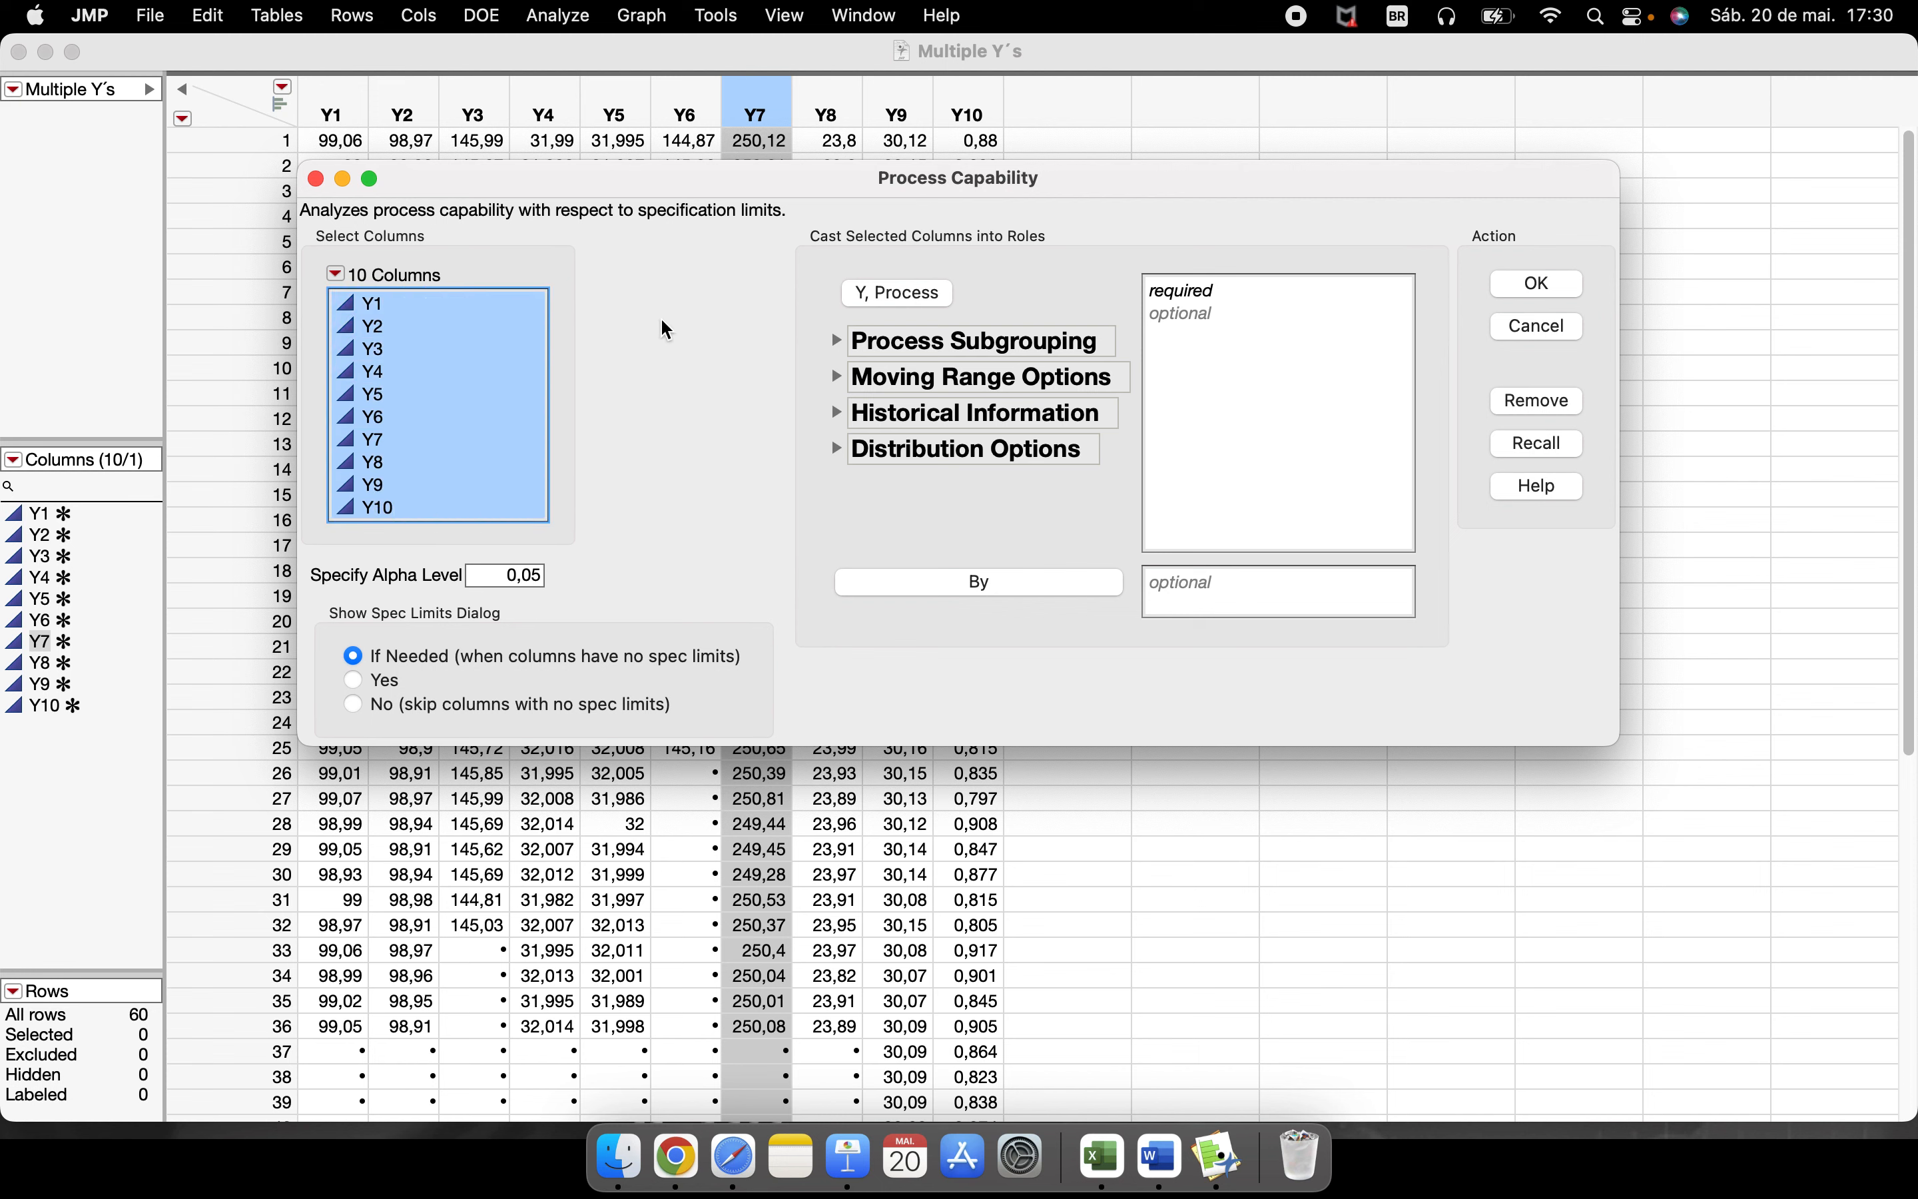
click(896, 293)
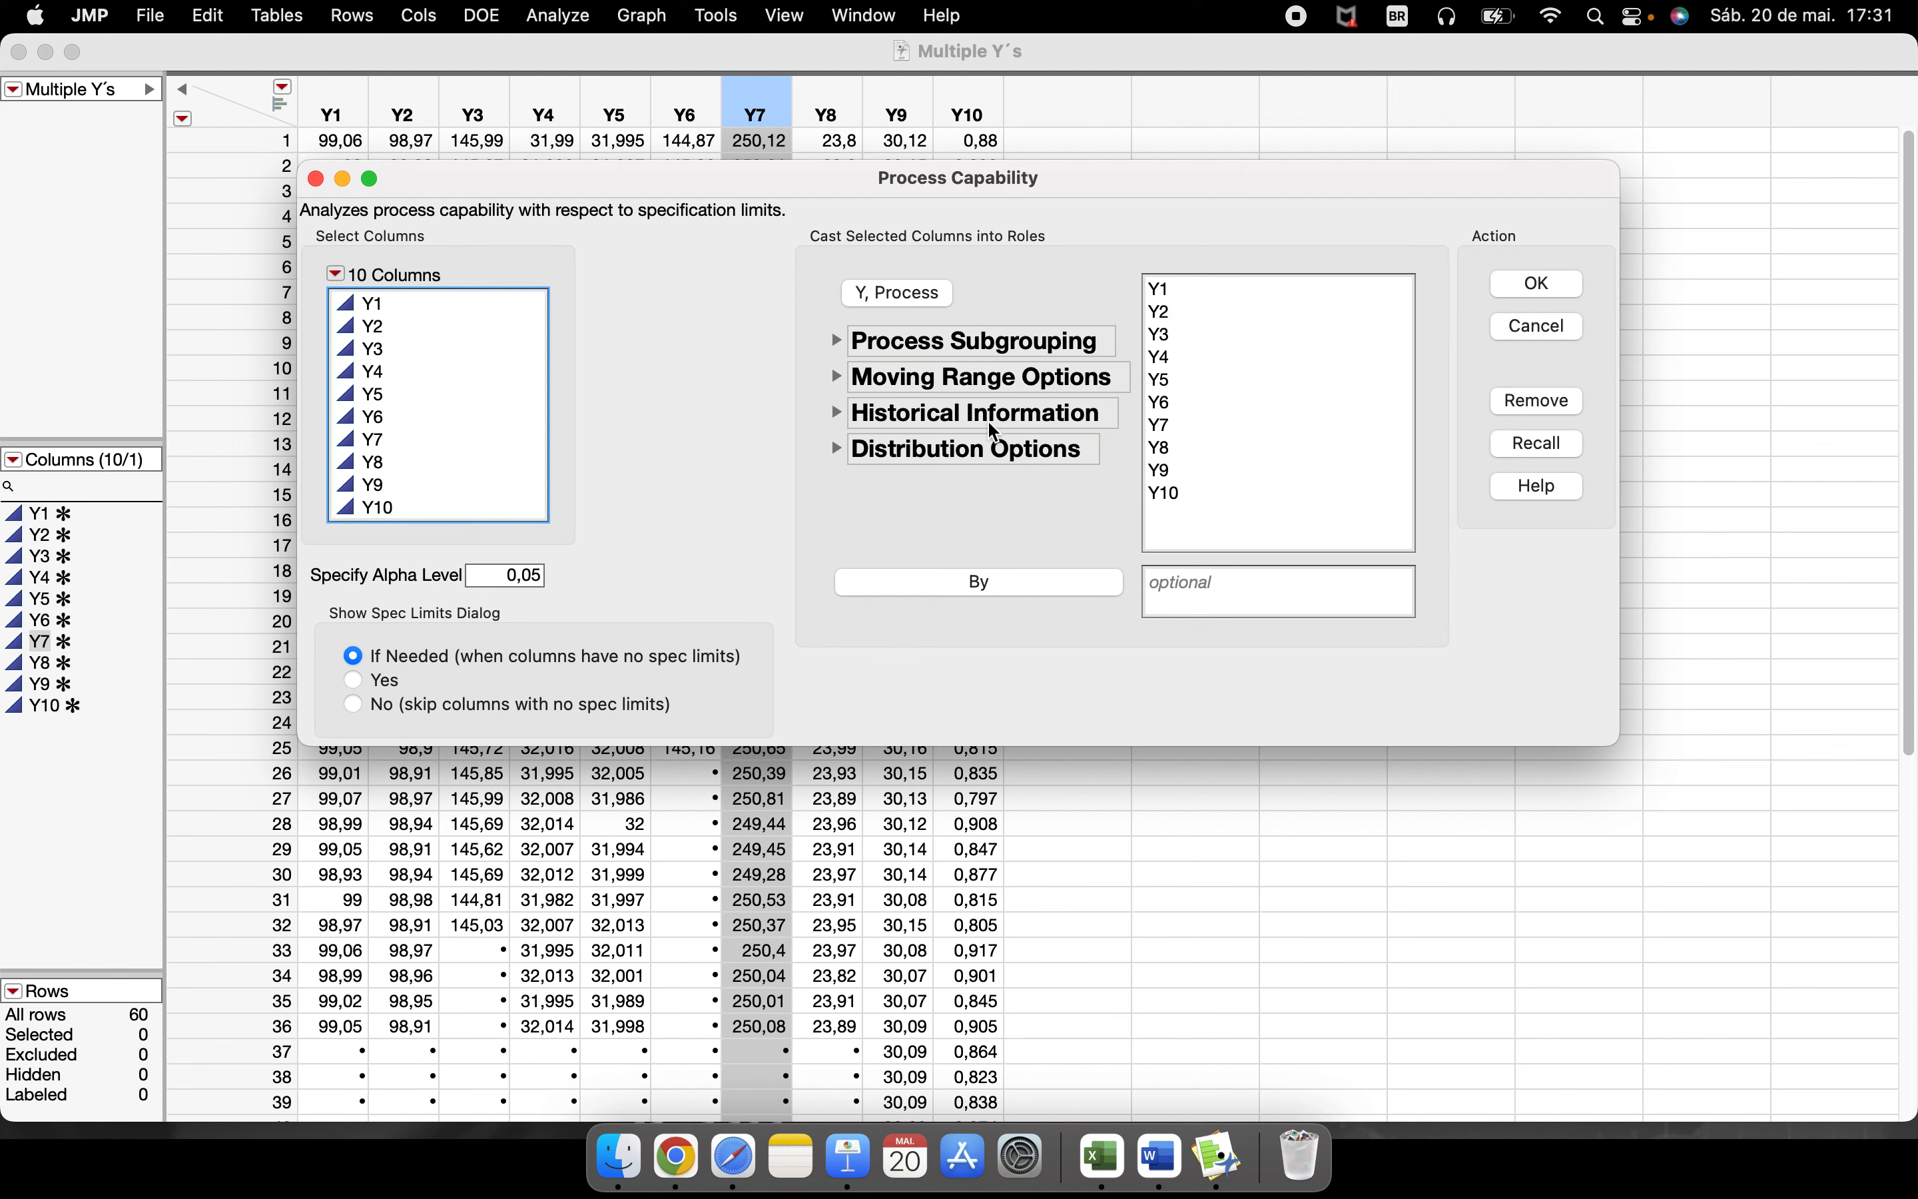
- Expand the distribution options and browse the columns cast as processes
click(839, 449)
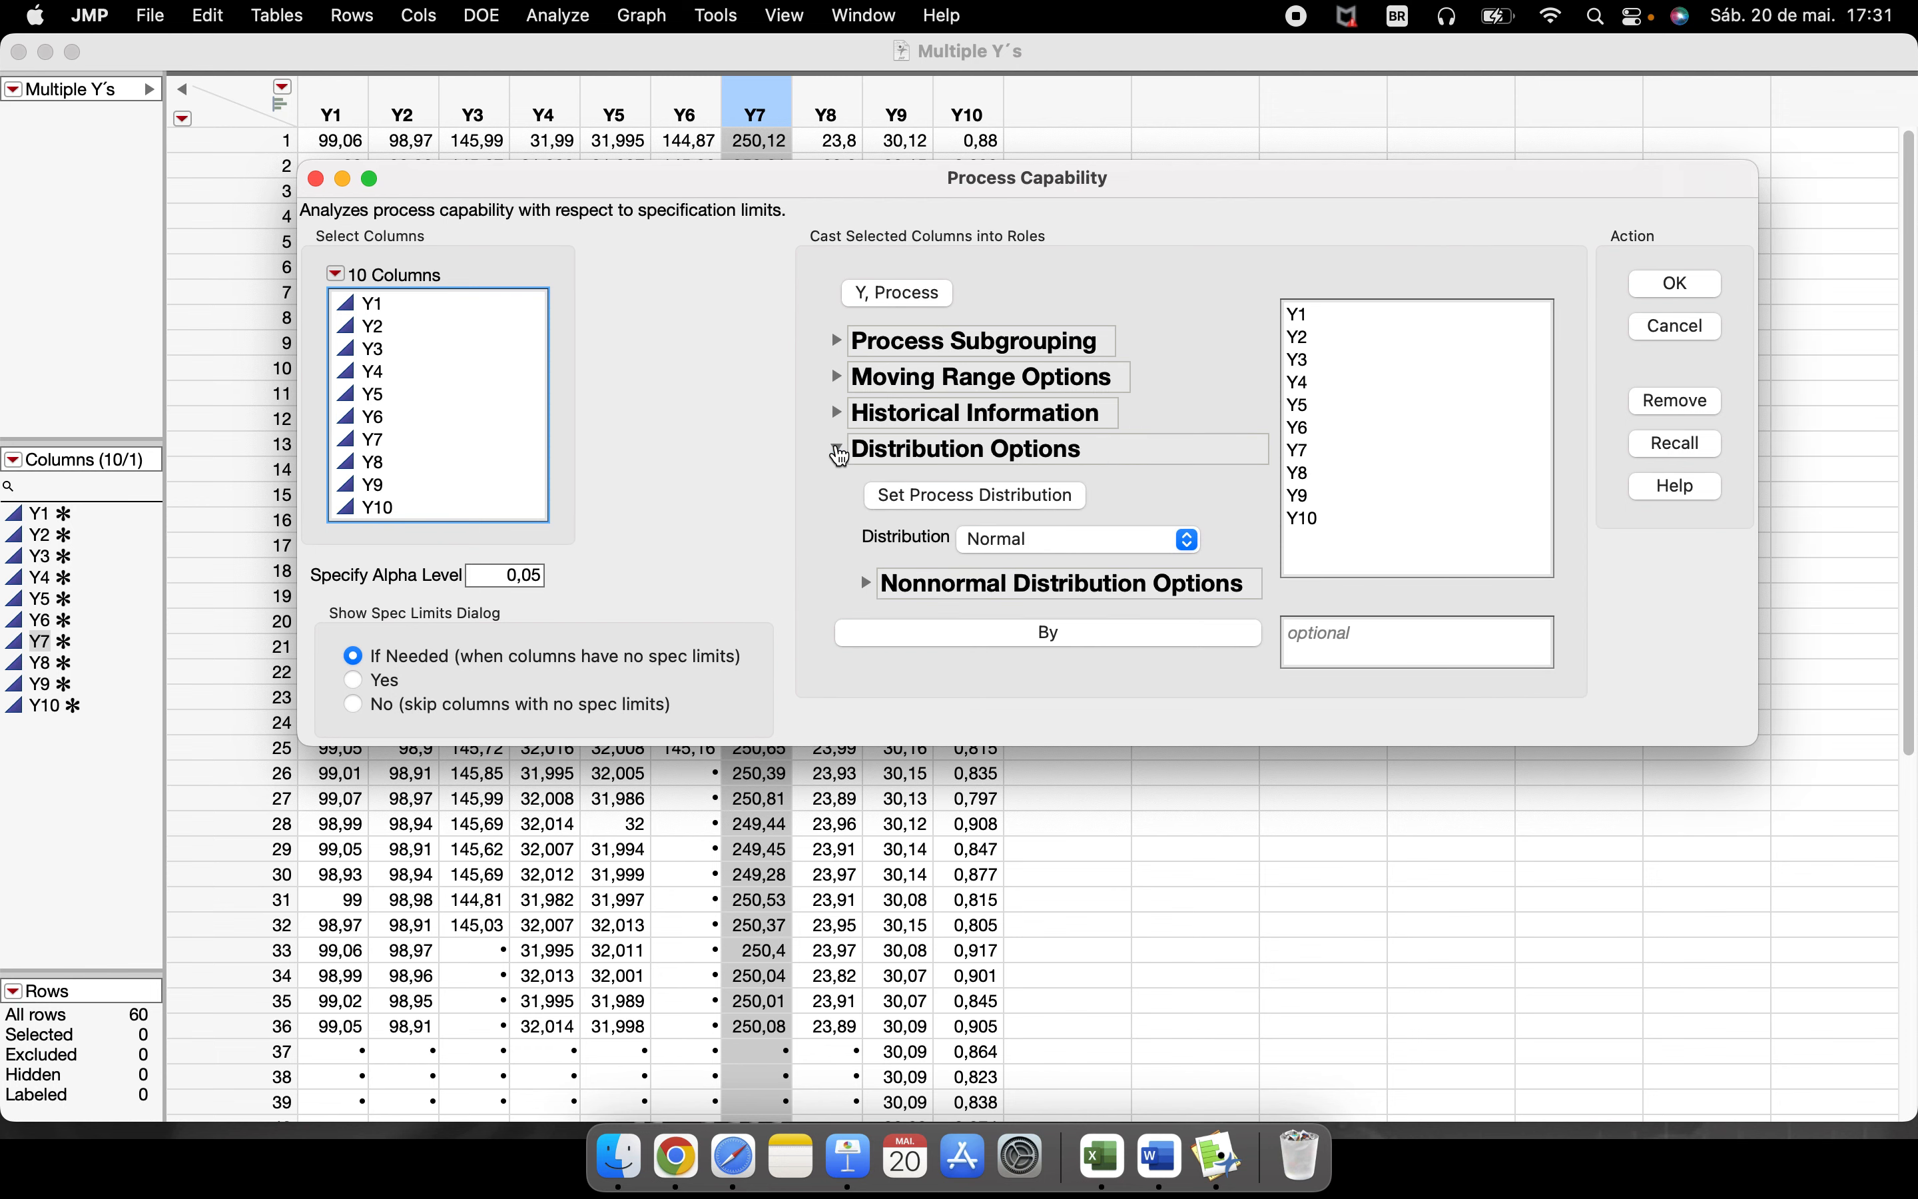
click(1355, 401)
click(1354, 426)
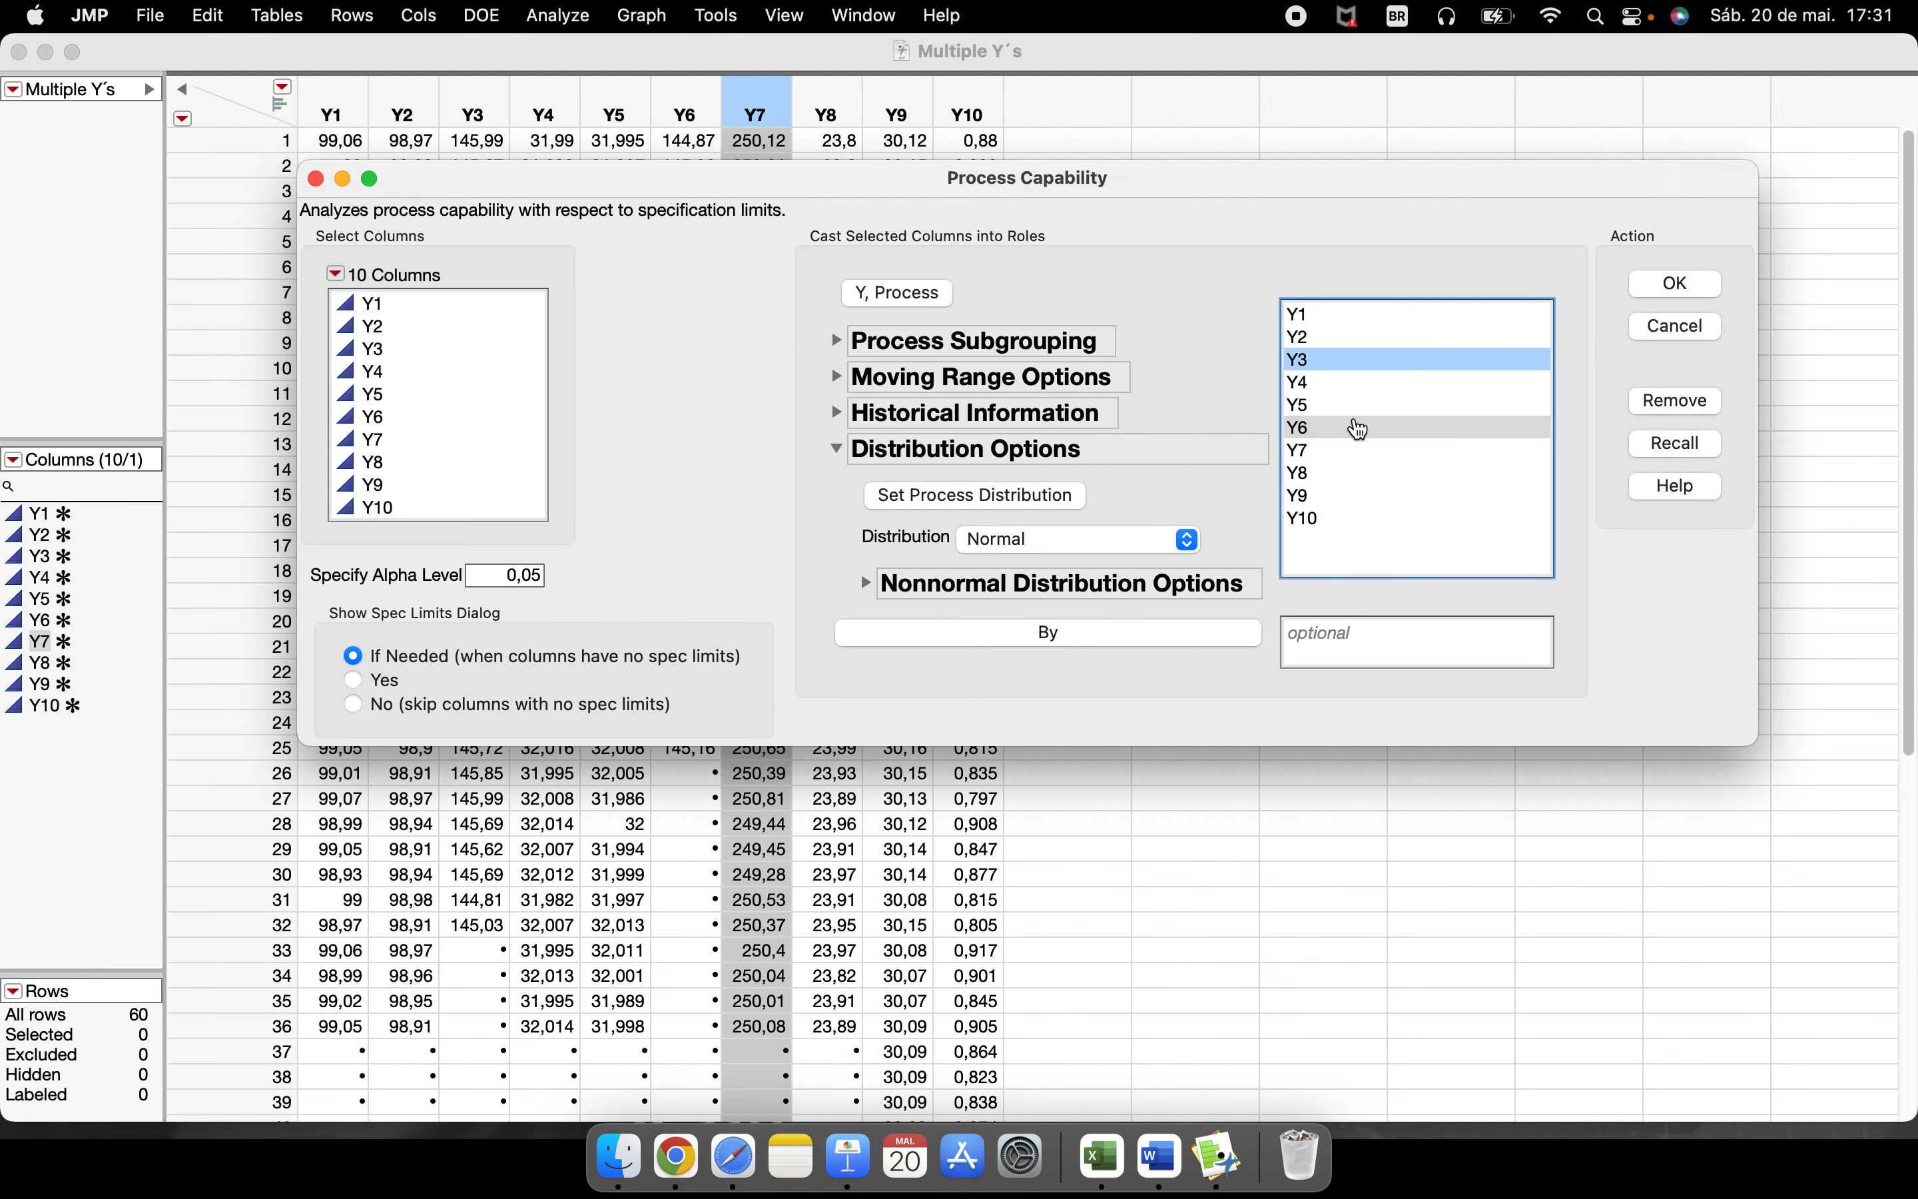
click(1352, 474)
click(1355, 520)
click(1341, 359)
click(1339, 316)
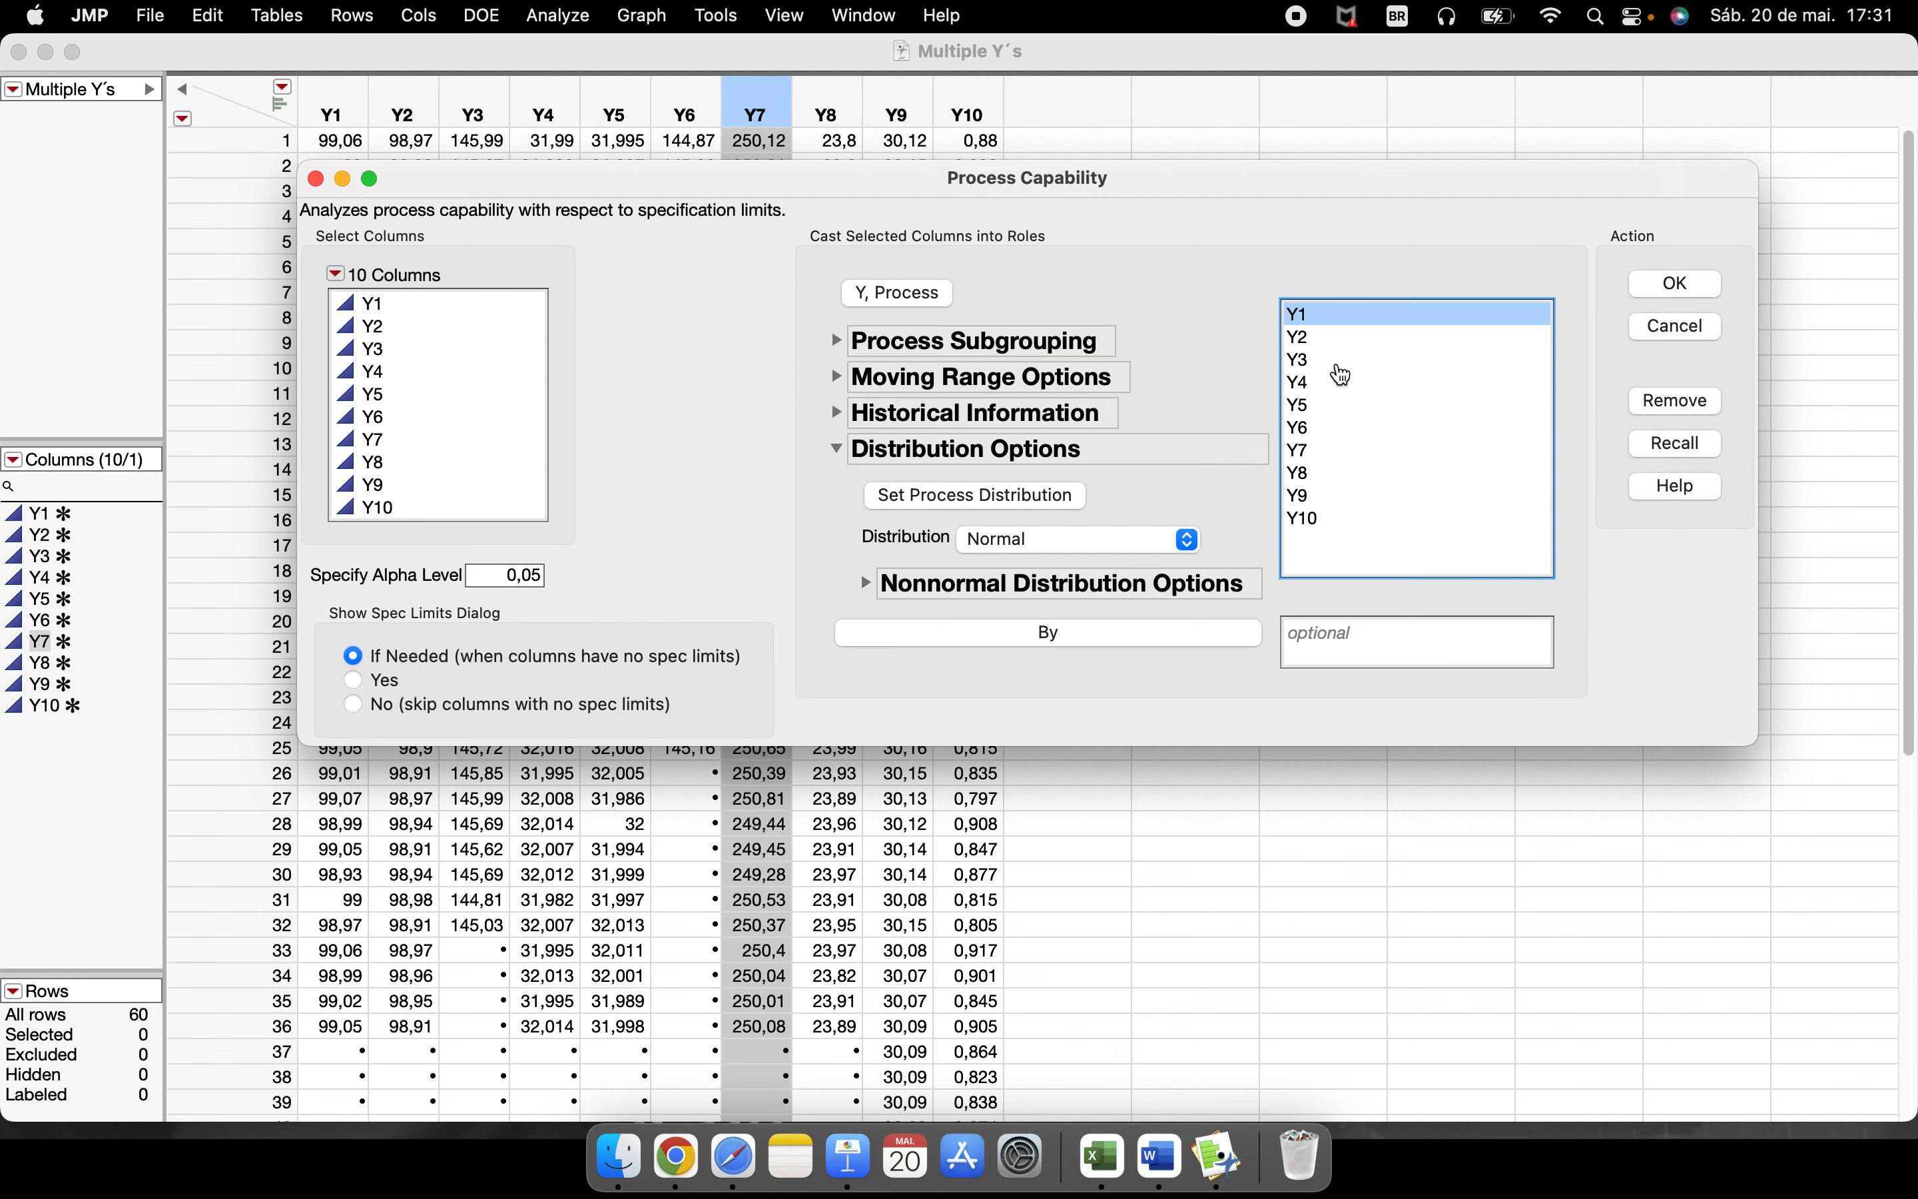
click(1339, 408)
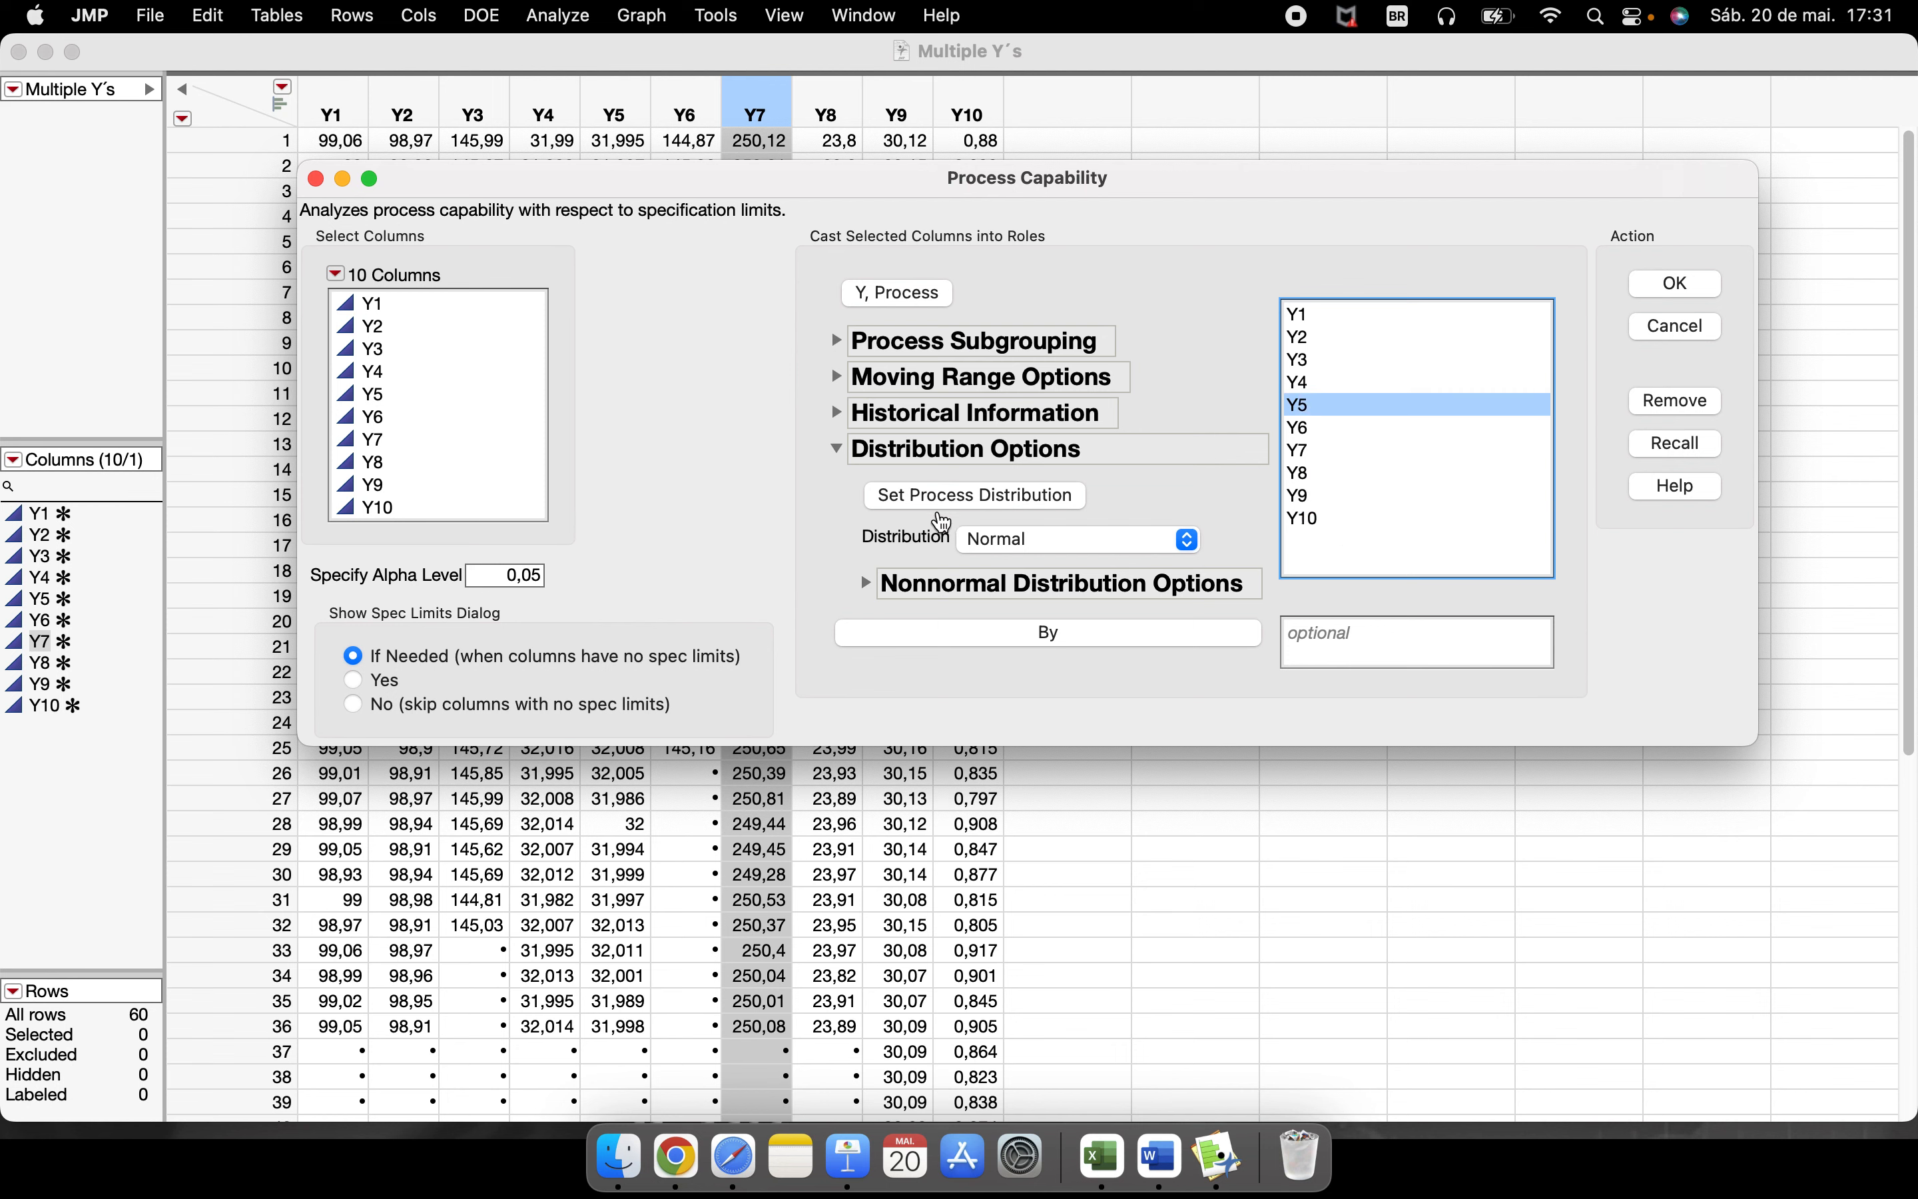
- Select process Y6 and choose Beta in the distribution options
click(1075, 545)
click(1352, 479)
click(1331, 429)
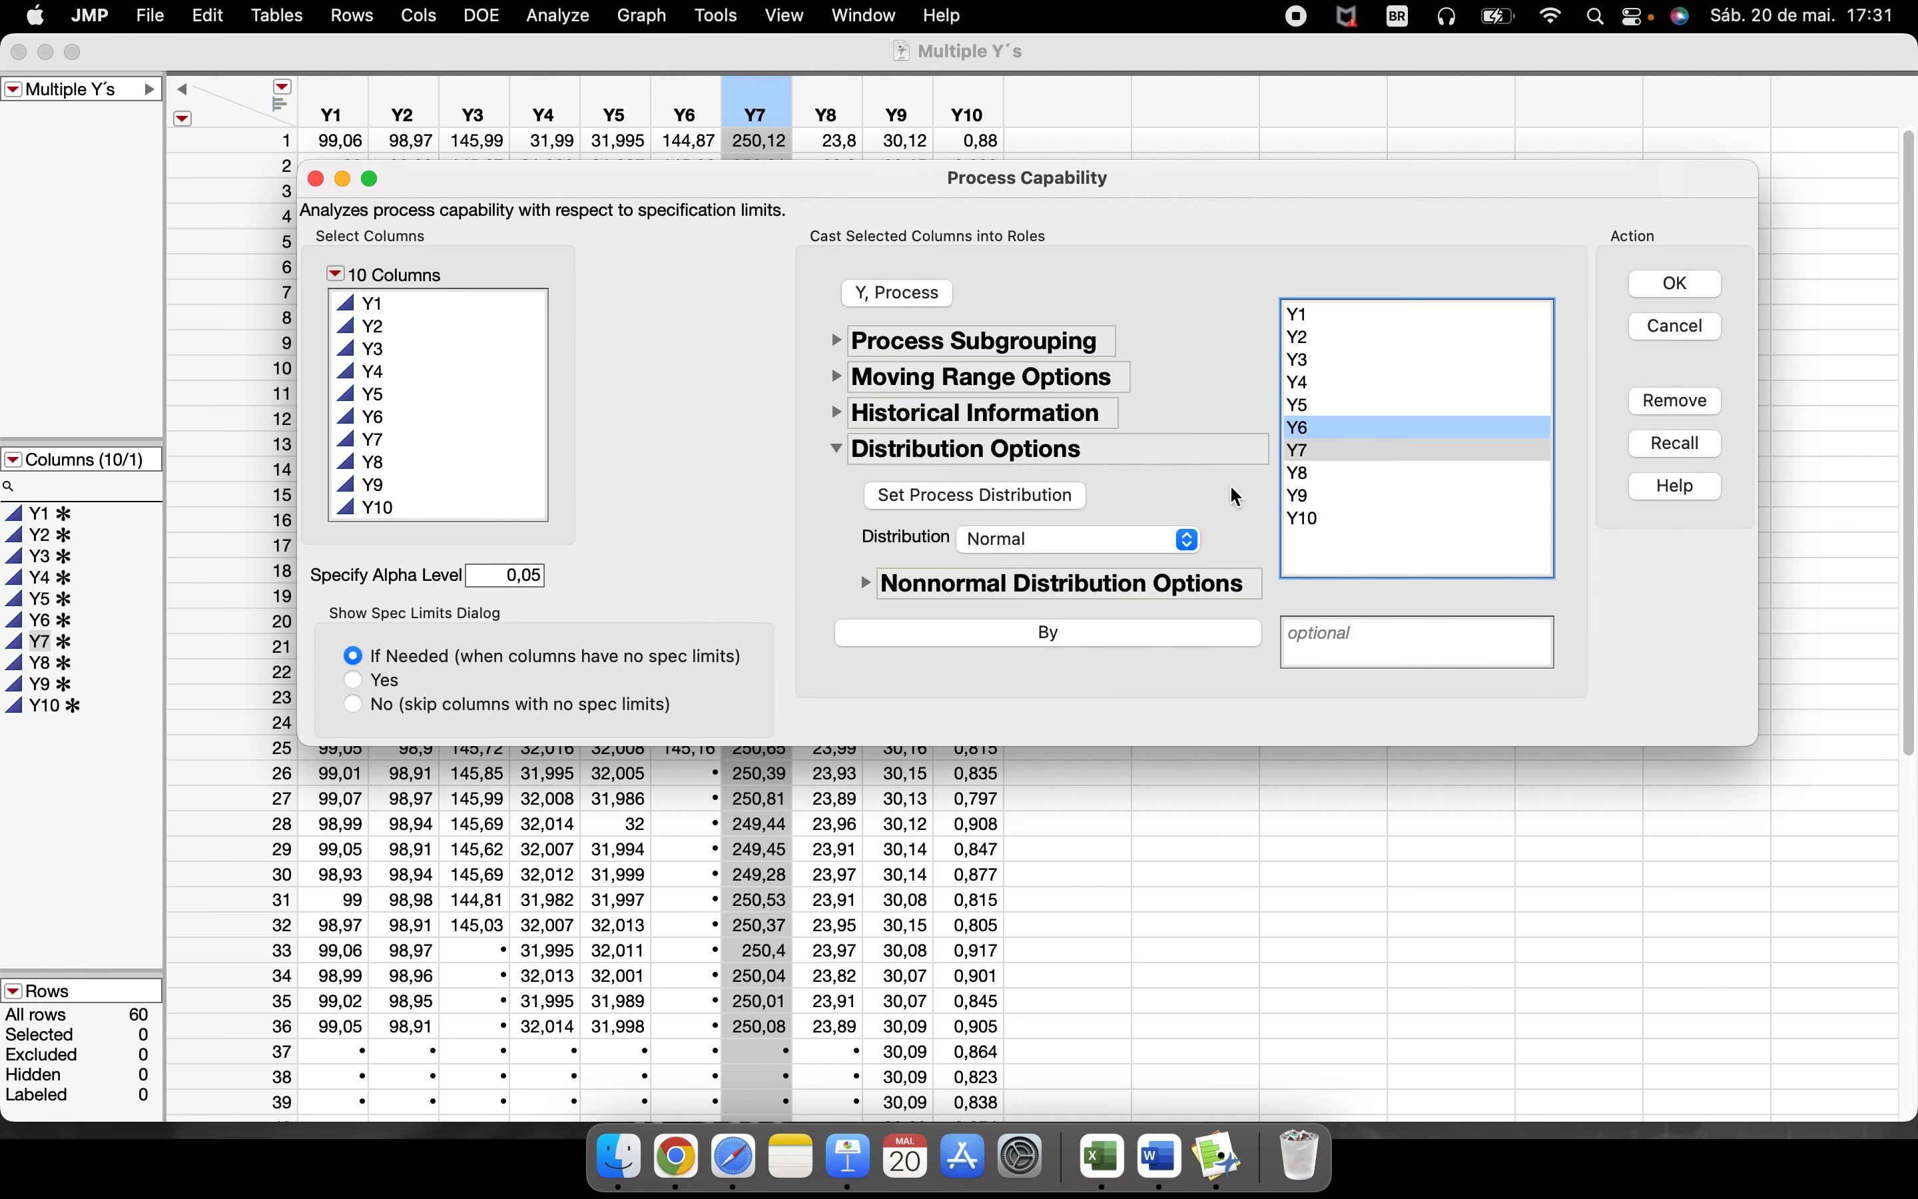
click(1352, 429)
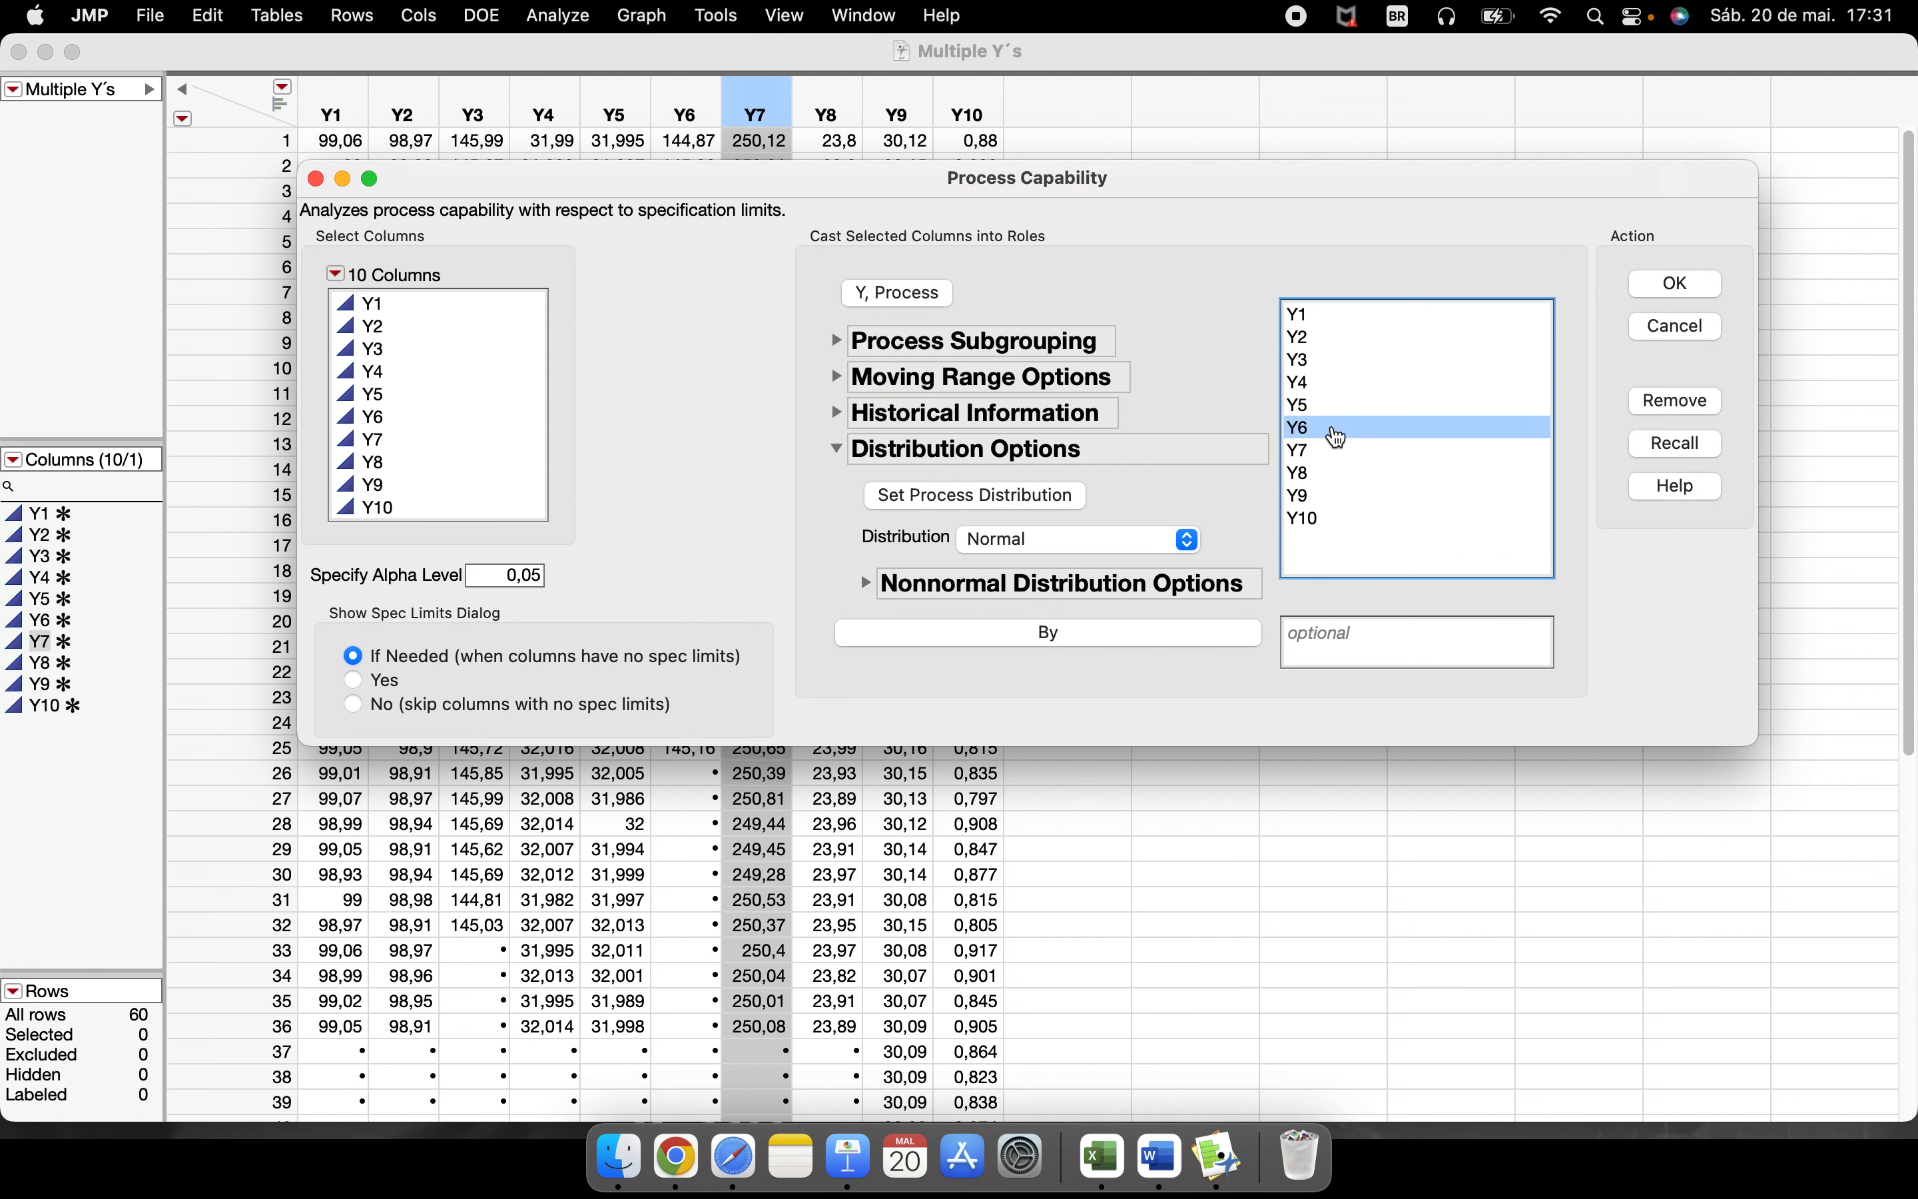
click(1052, 547)
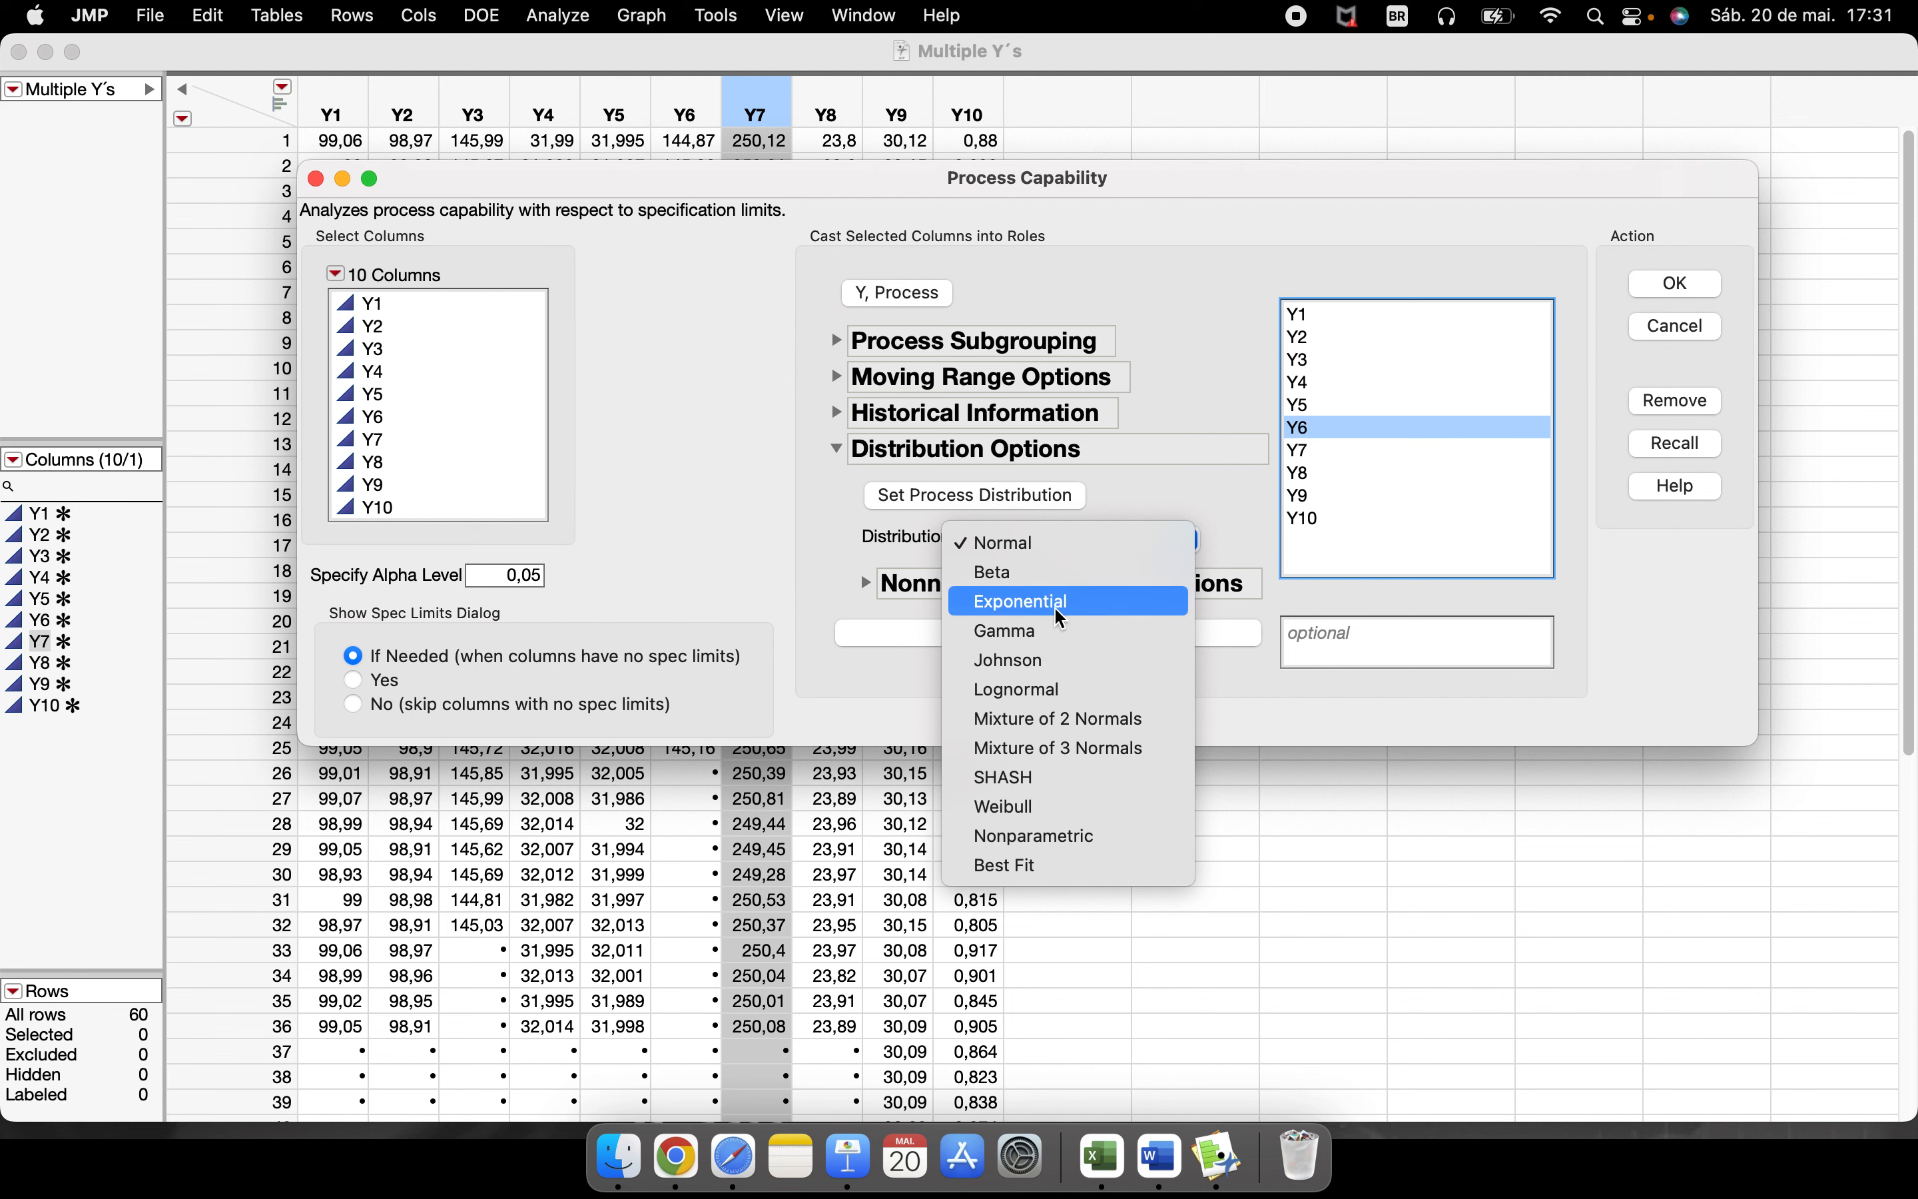
click(1070, 574)
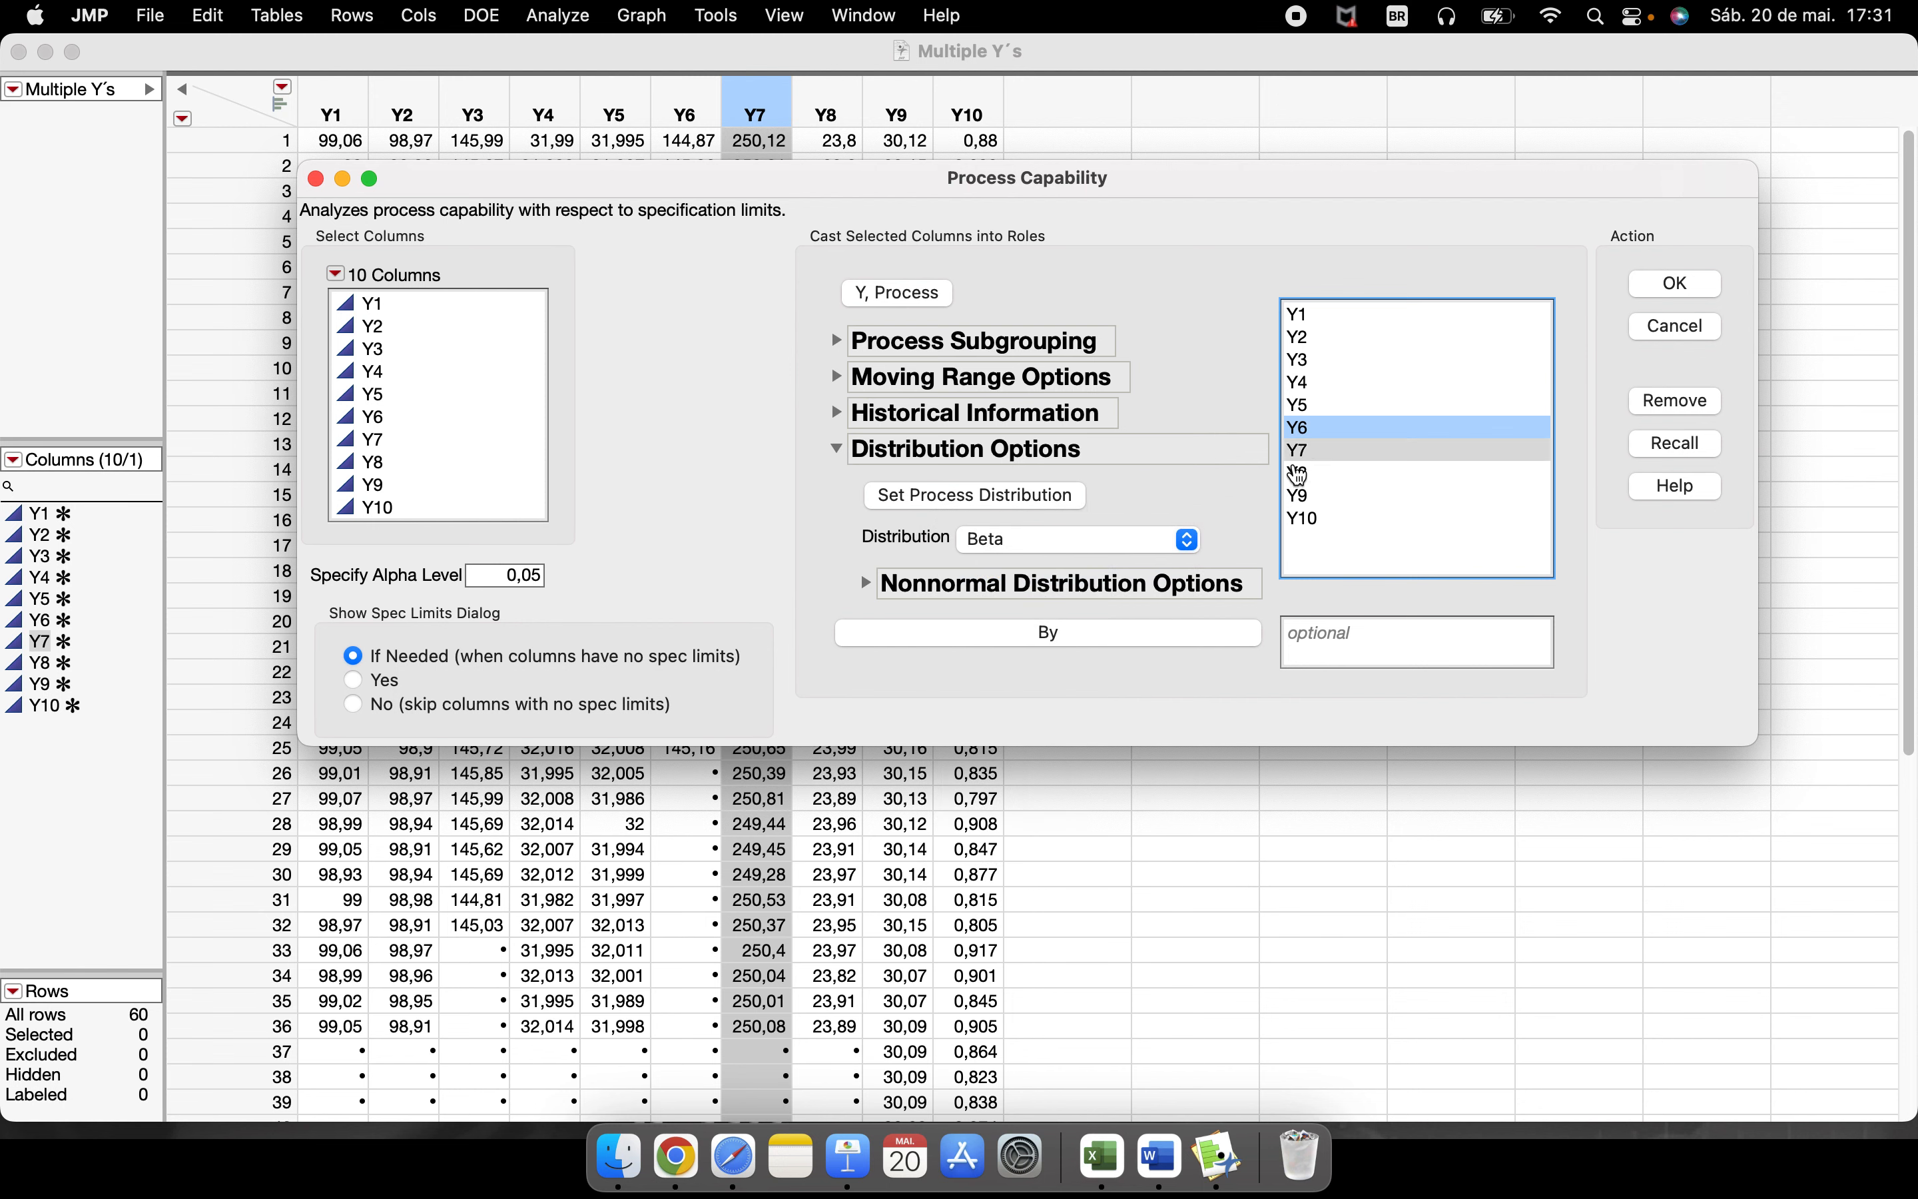
mouse_move(1146, 485)
mouse_down()
mouse_move(843, 496)
mouse_move(995, 460)
mouse_up()
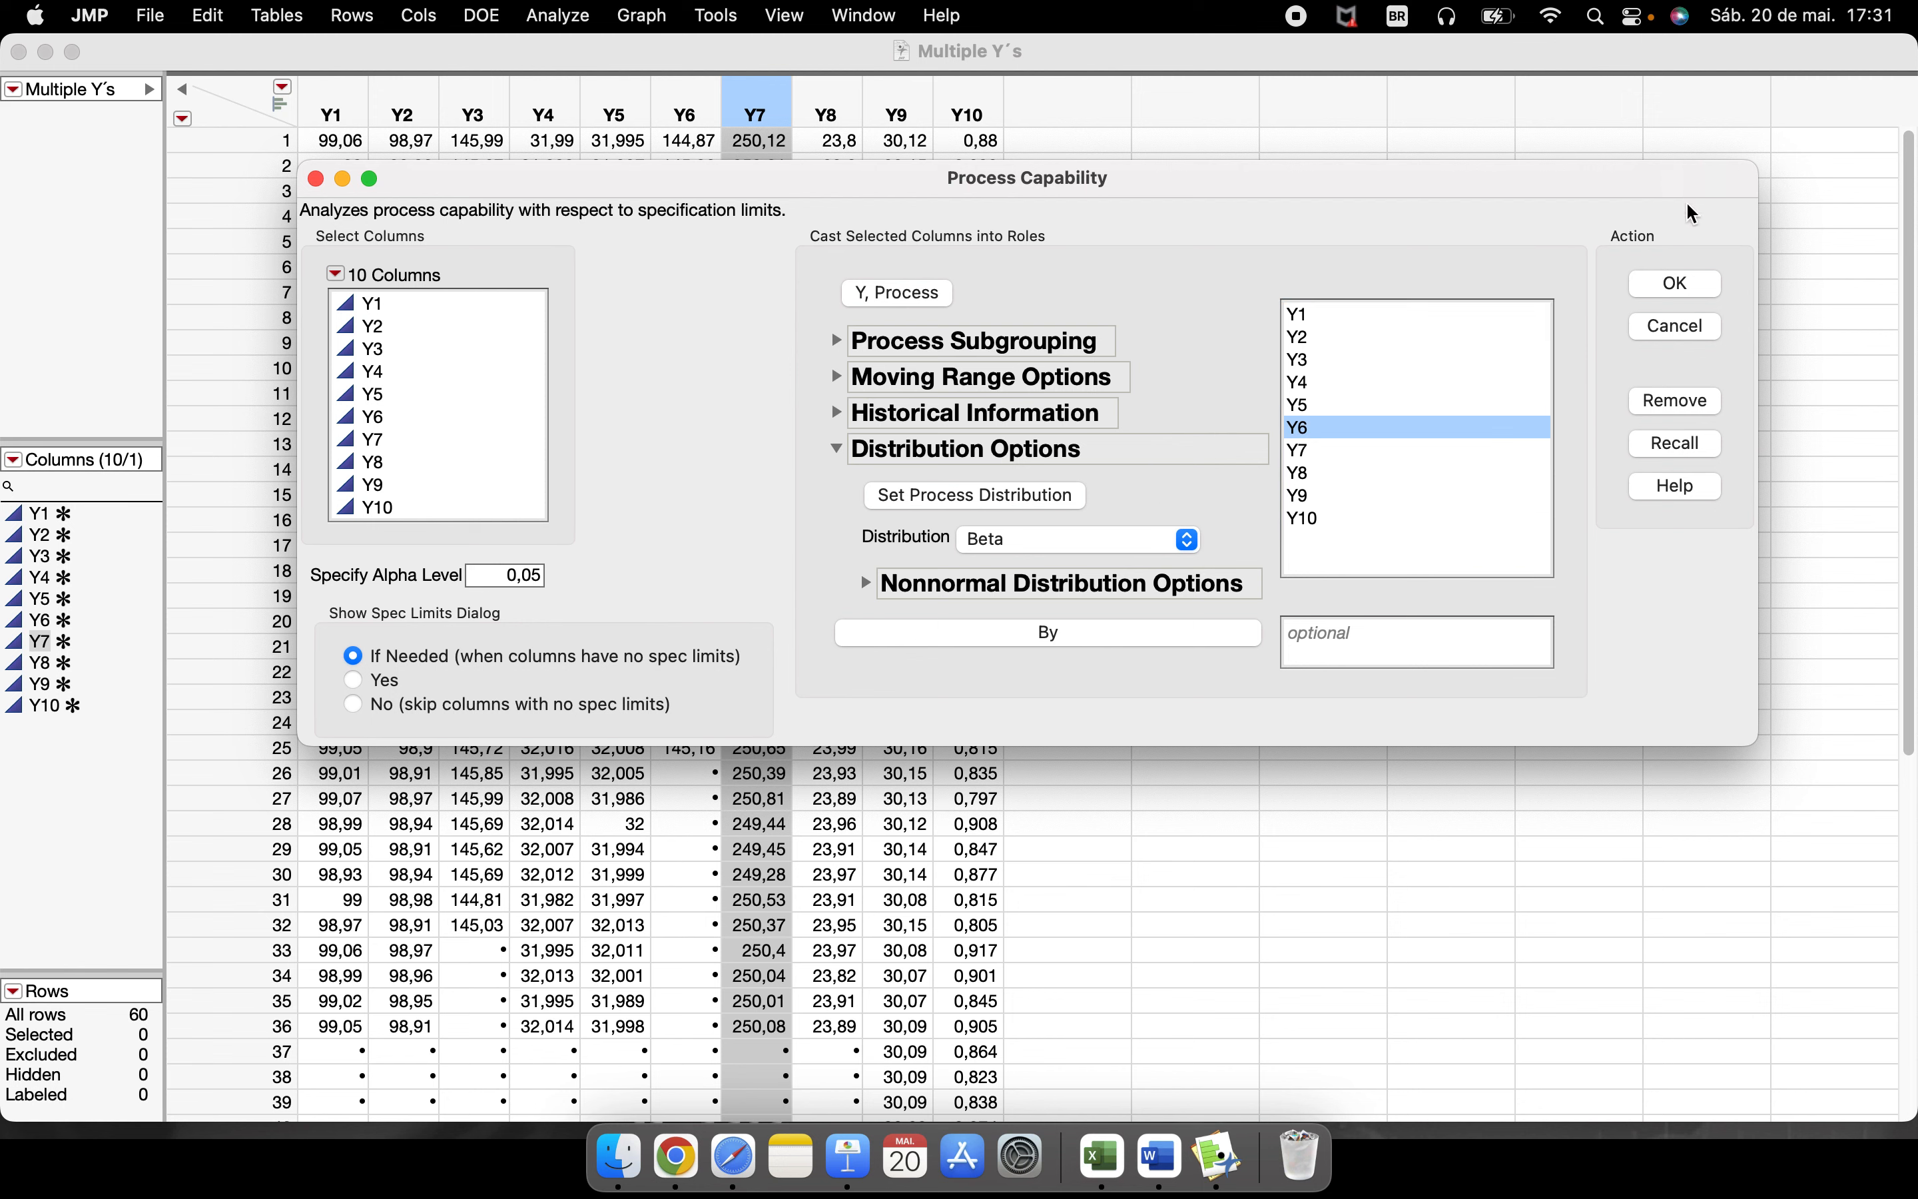
click(1346, 430)
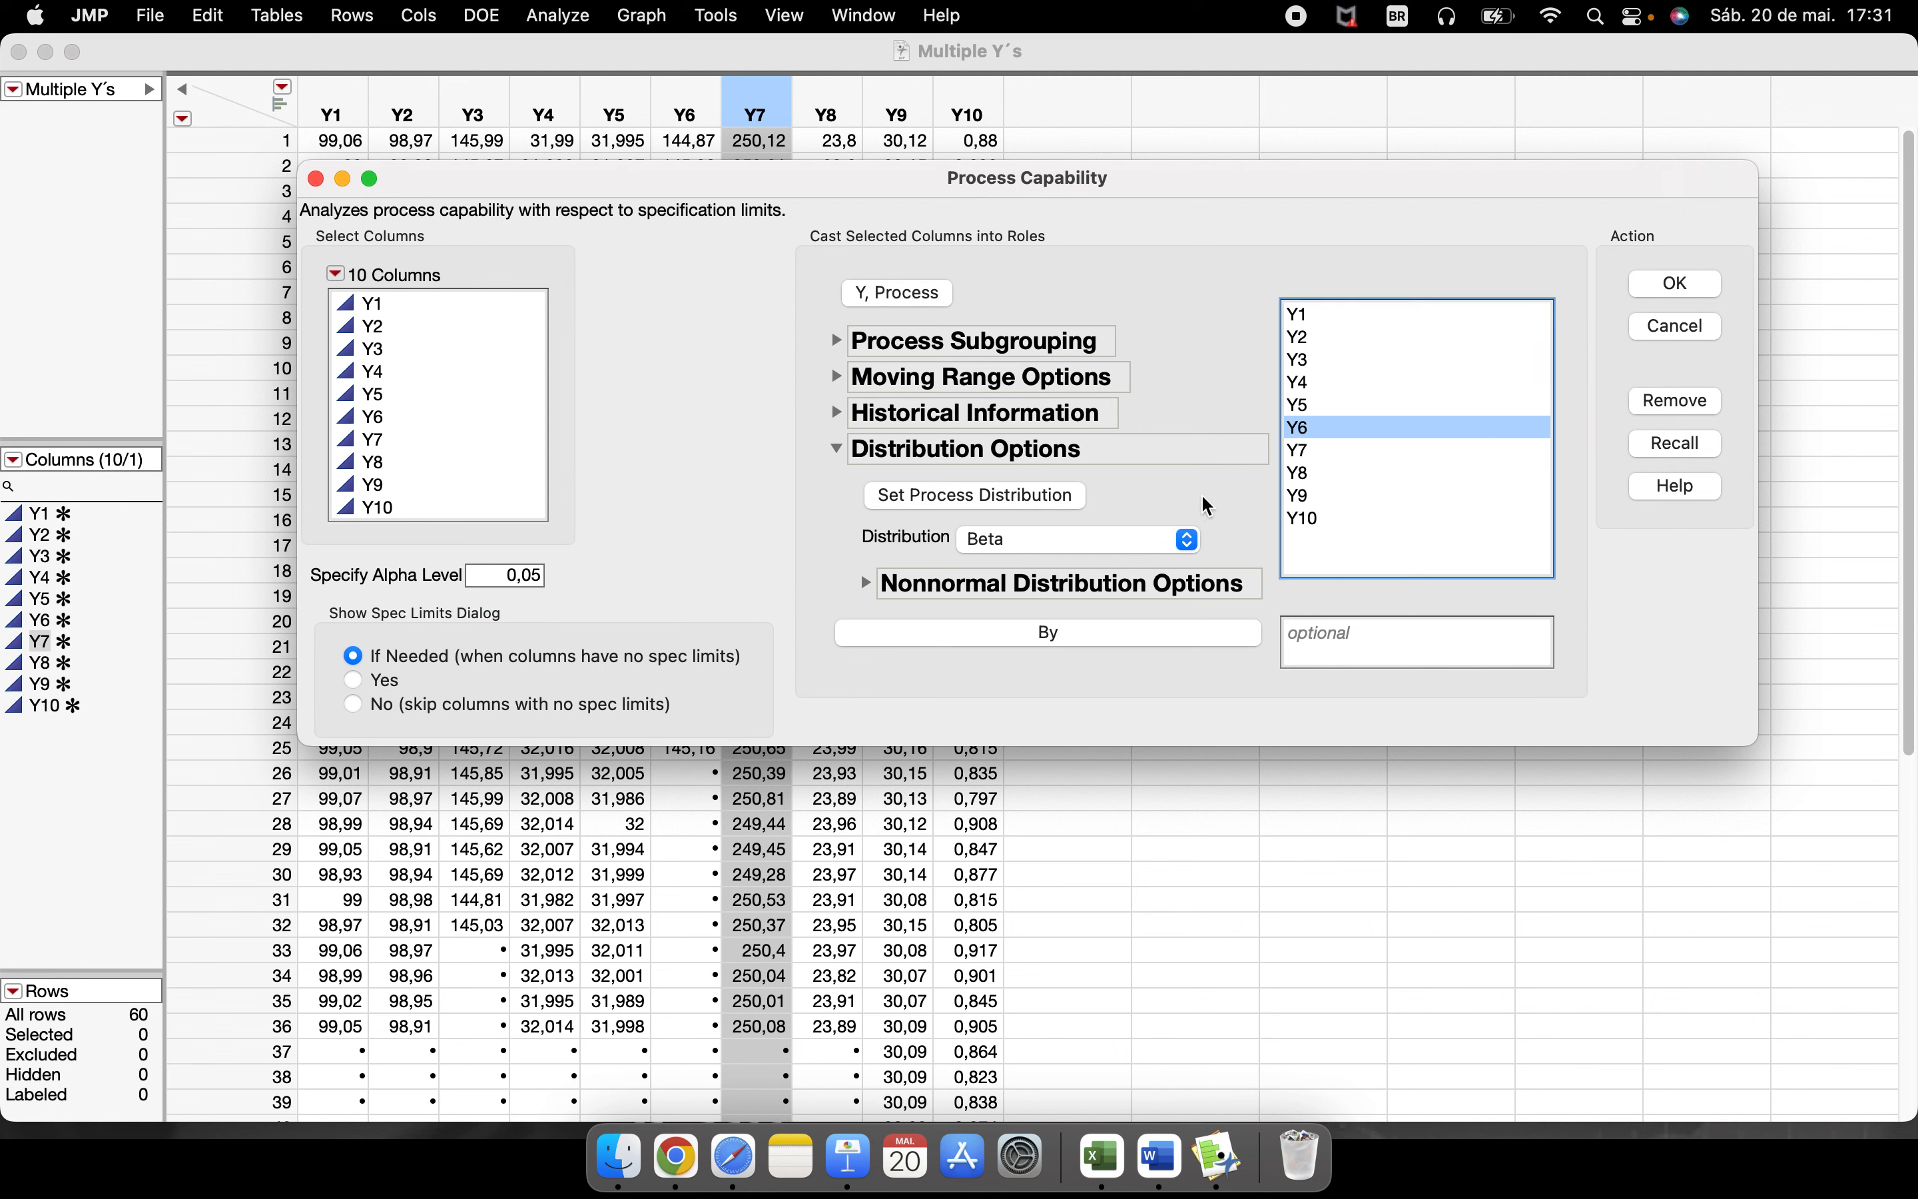
- Run the process capability analysis for Y1 to Y10 and minimize the data table behind the report
drag(1369, 317, 1380, 527)
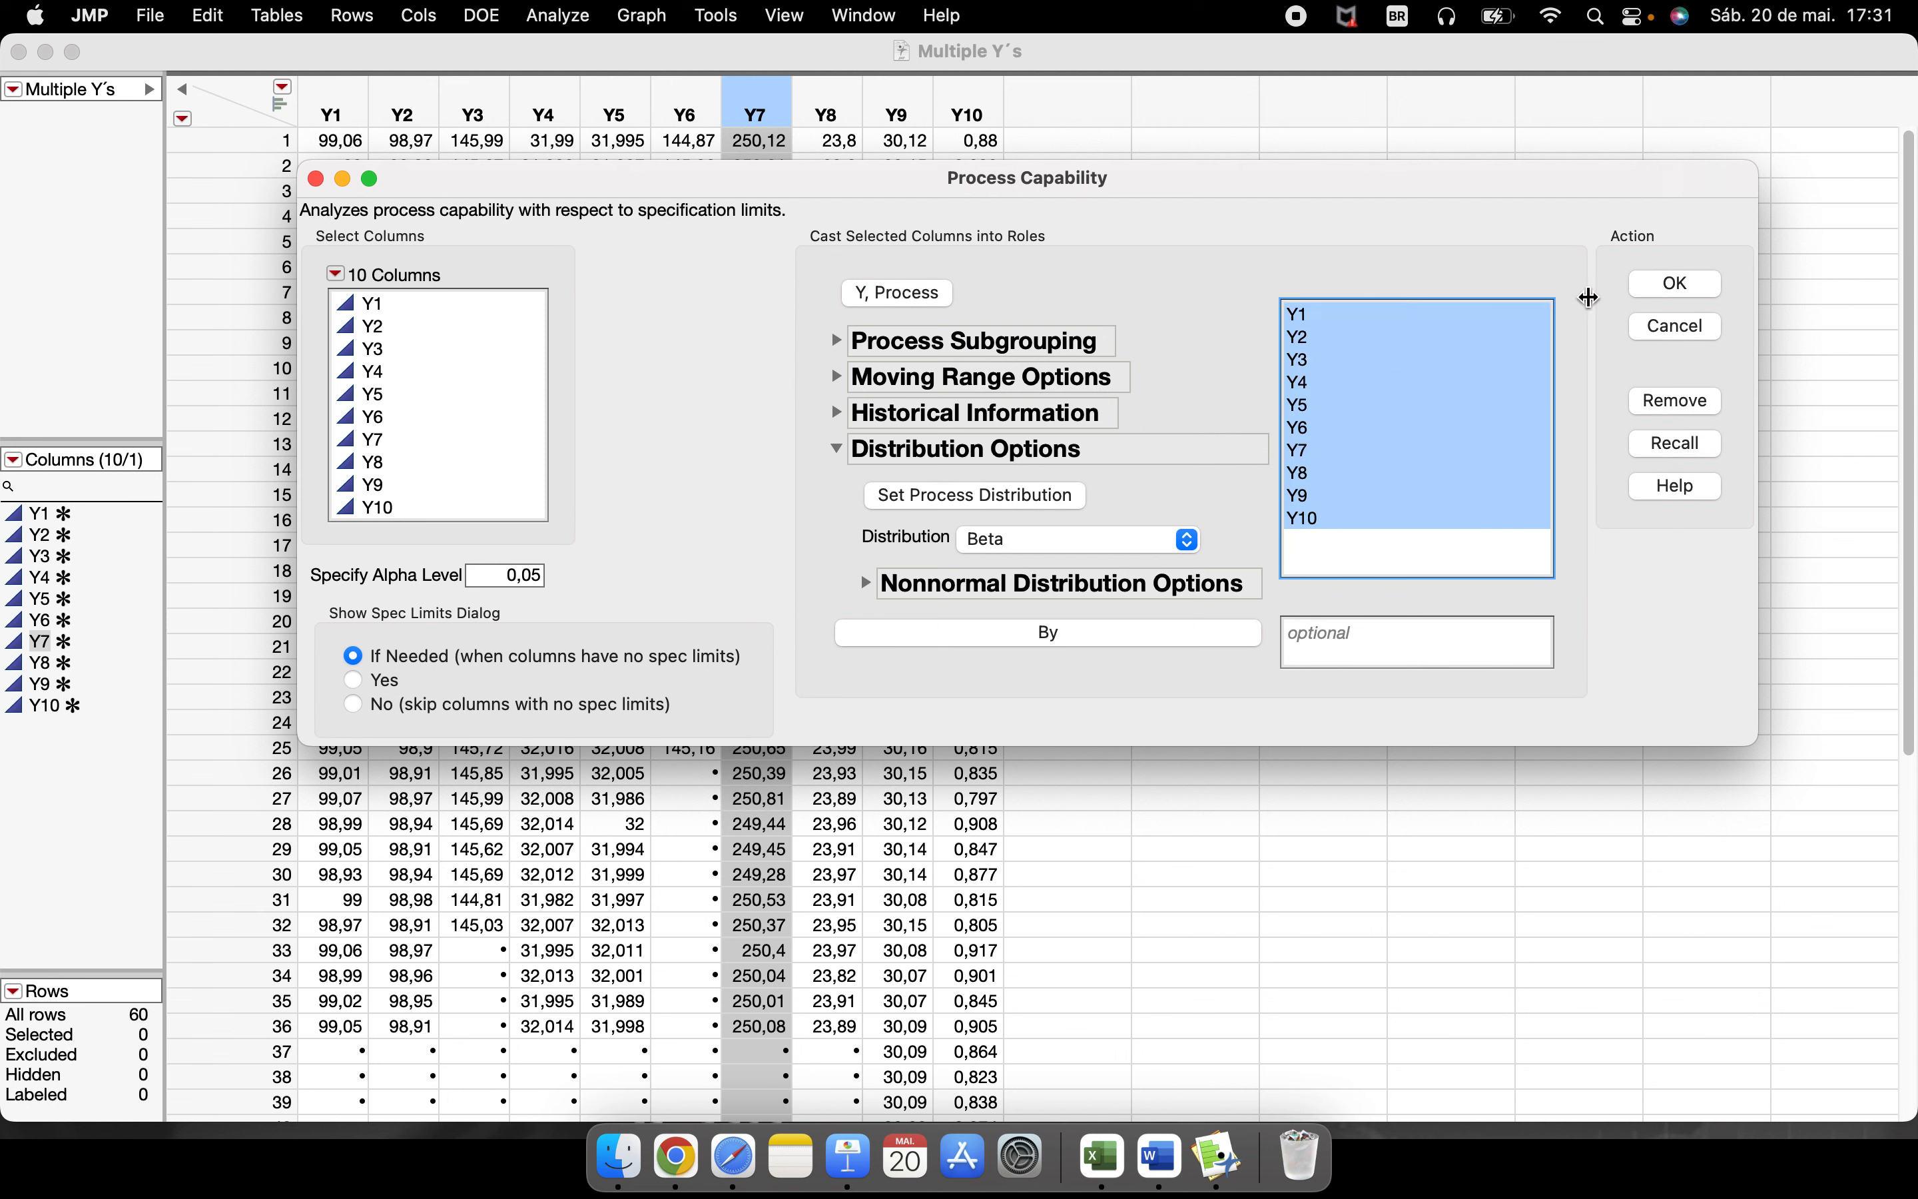
click(1637, 287)
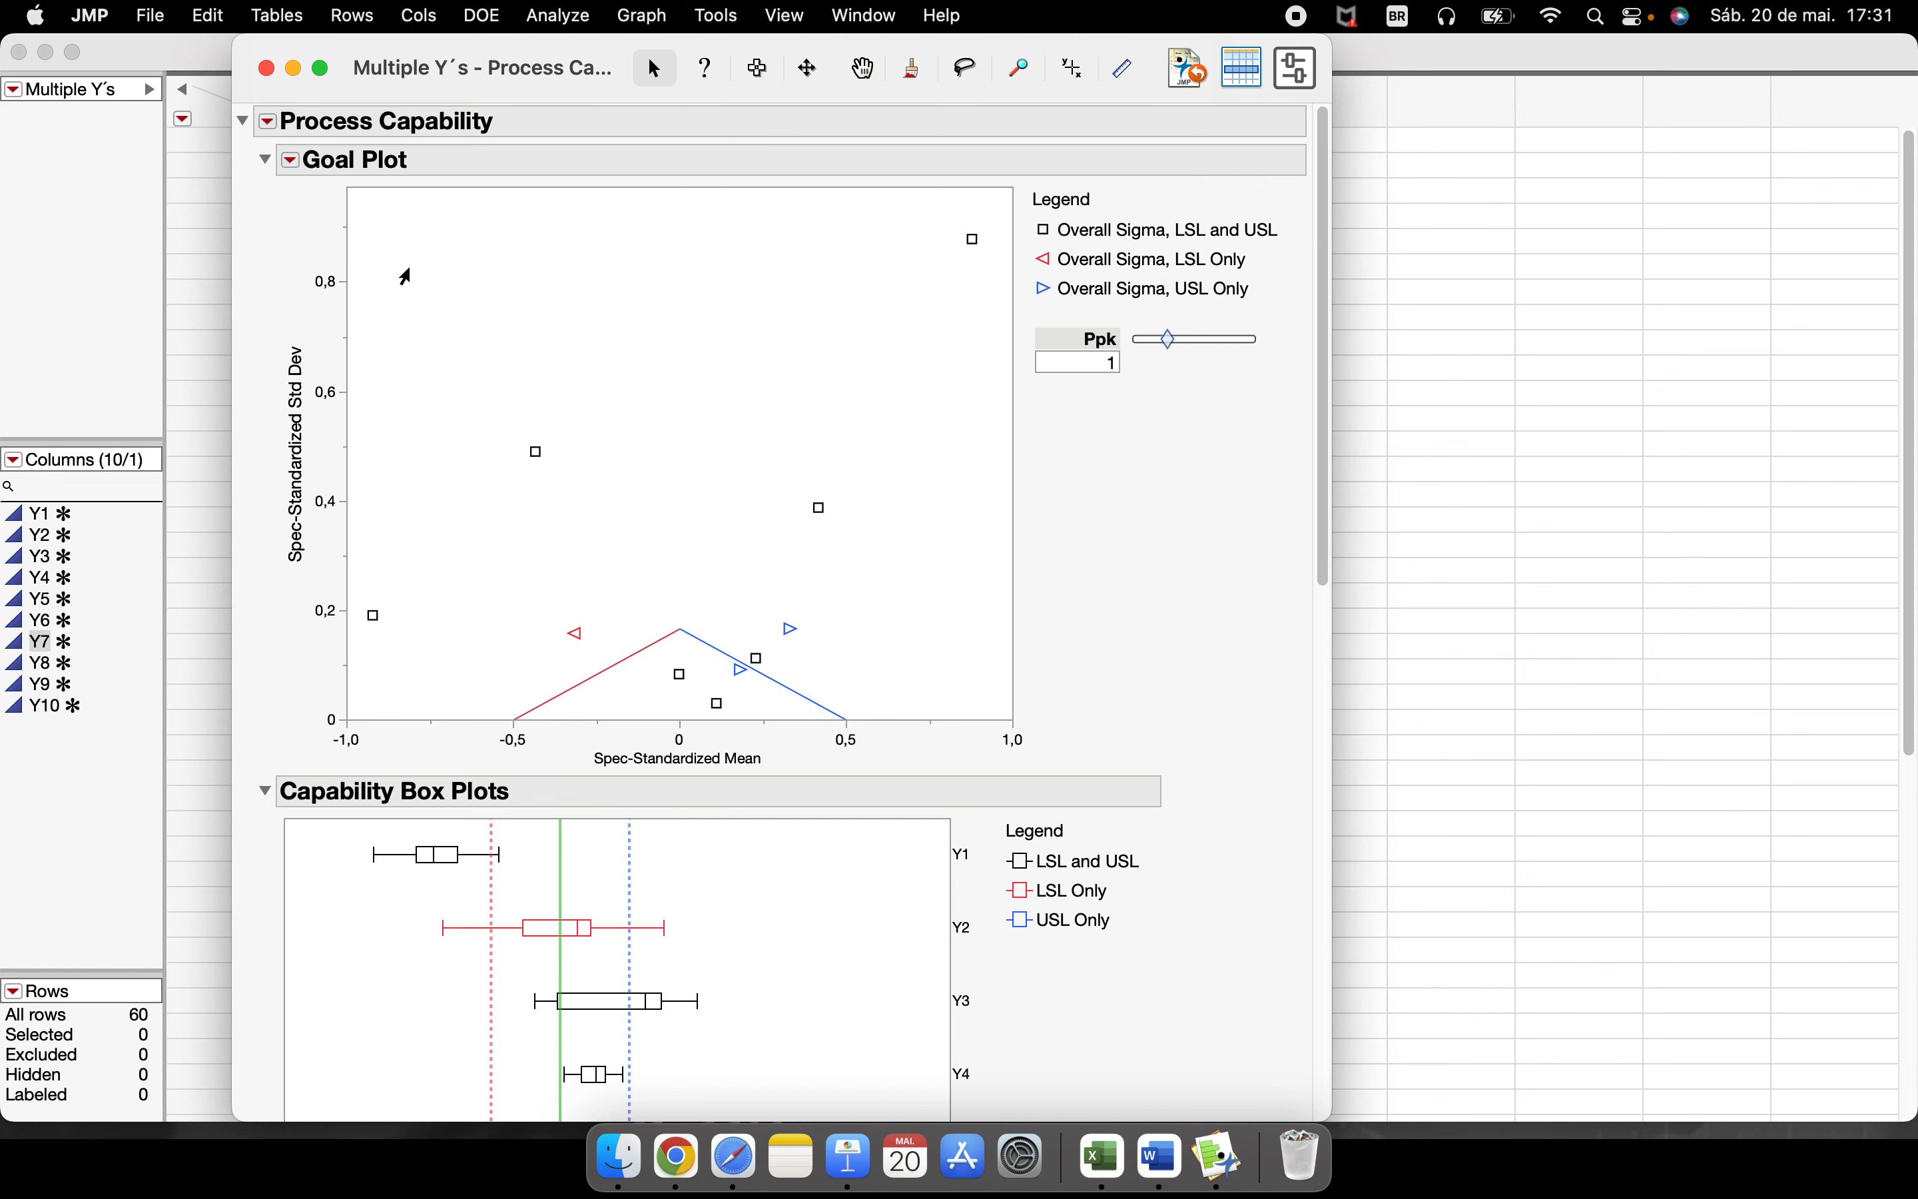
click(46, 51)
drag(508, 95, 634, 96)
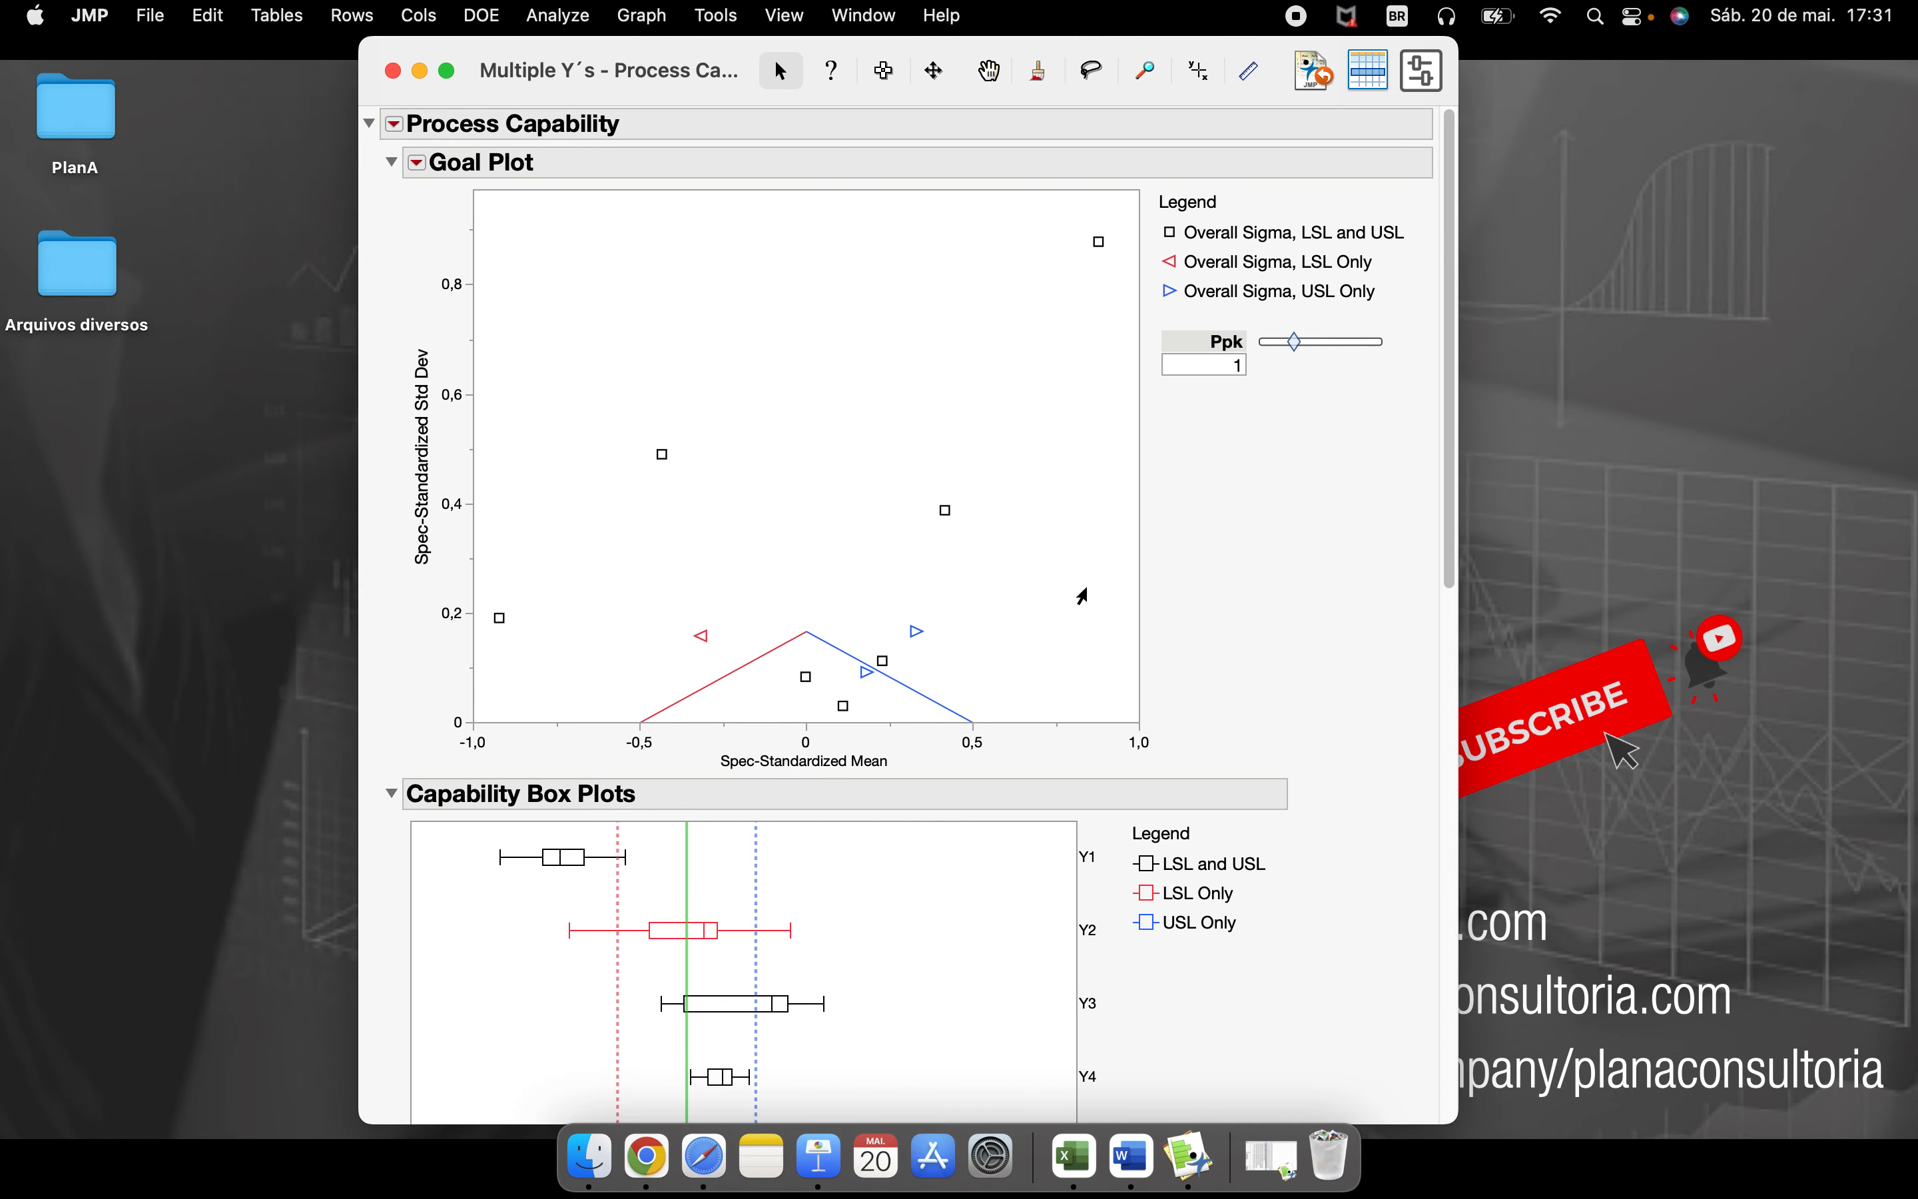
- Set the Goal Plot's Ppk reference value to 1,33
mouse_move(1294, 343)
mouse_down()
mouse_move(1322, 370)
mouse_move(1288, 361)
mouse_move(1311, 360)
mouse_up()
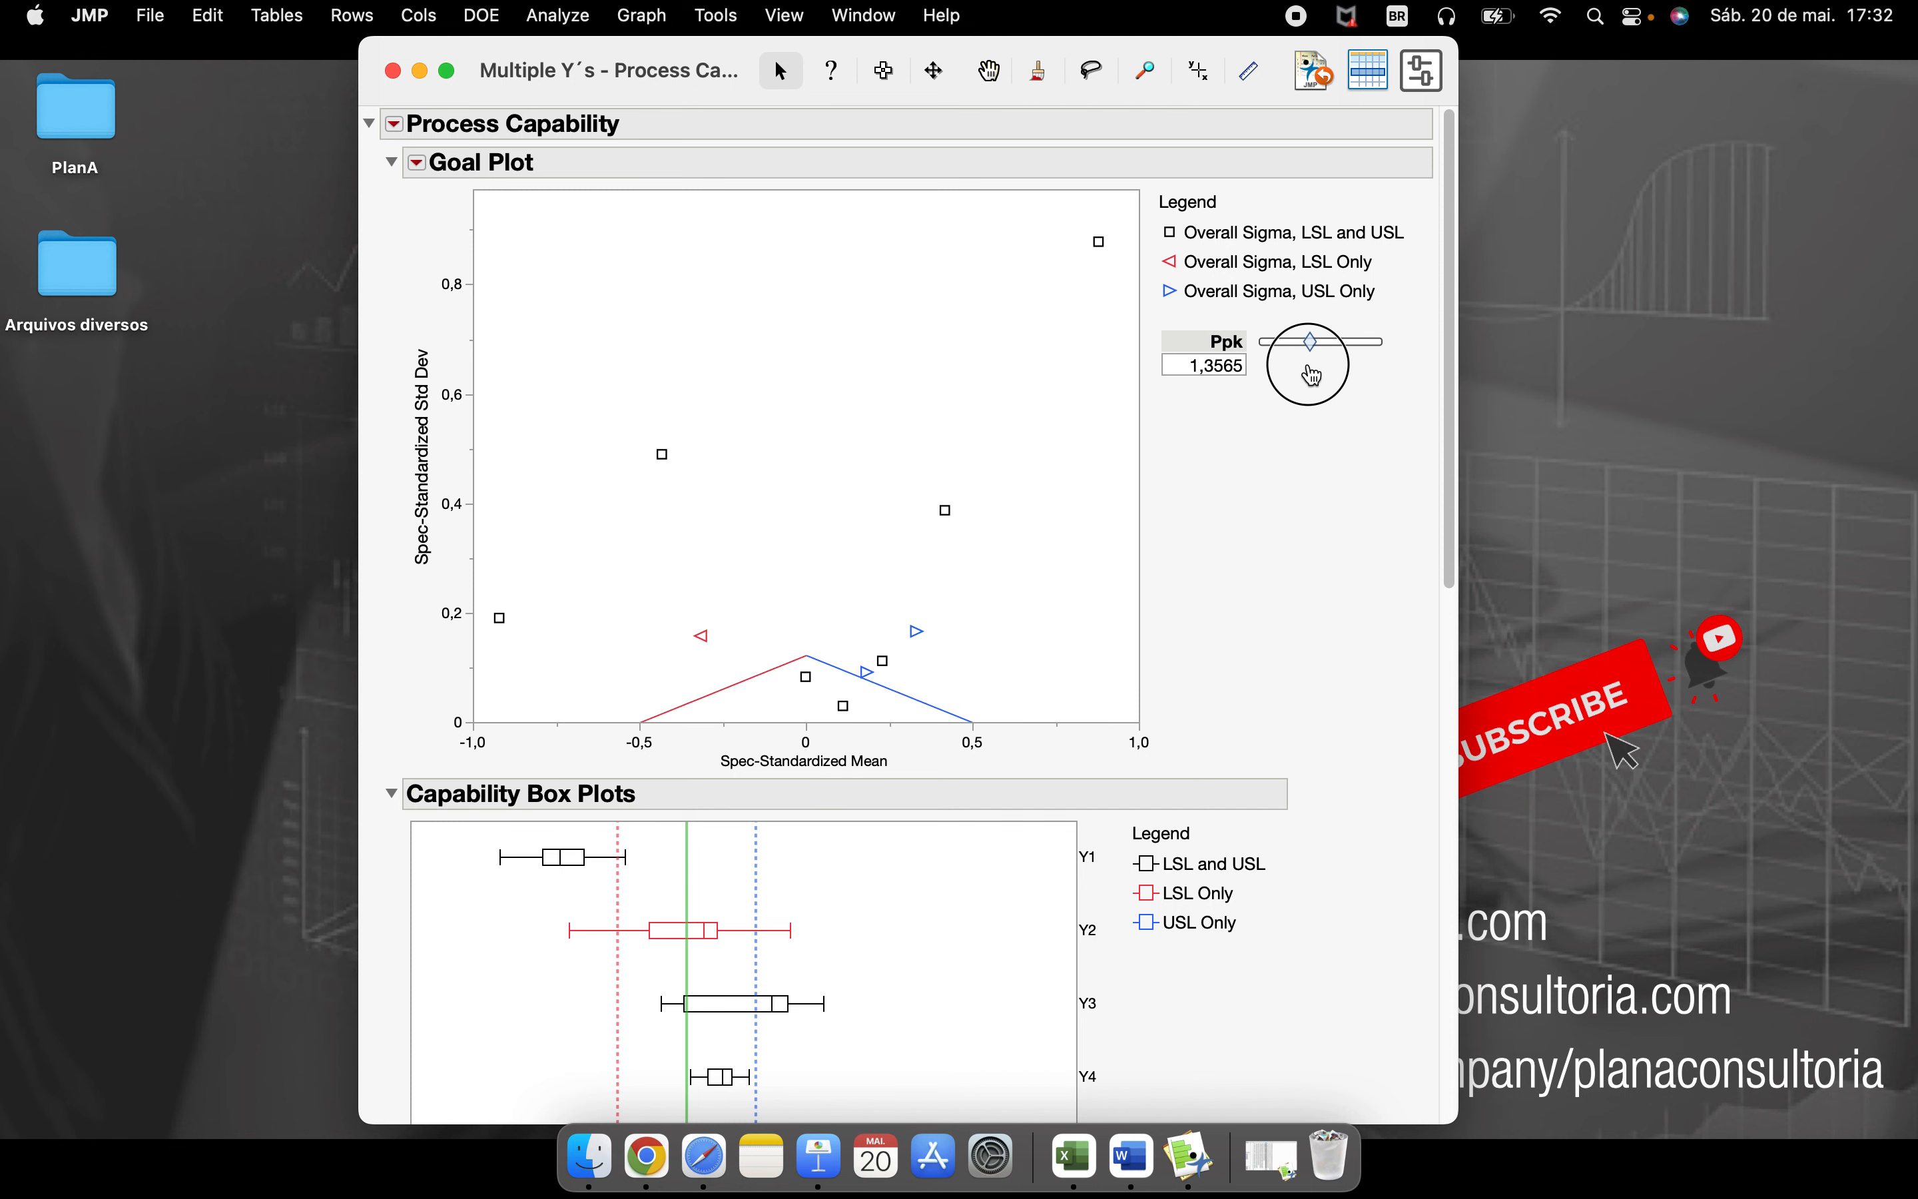
click(1205, 366)
text(1,33)
key(Return)
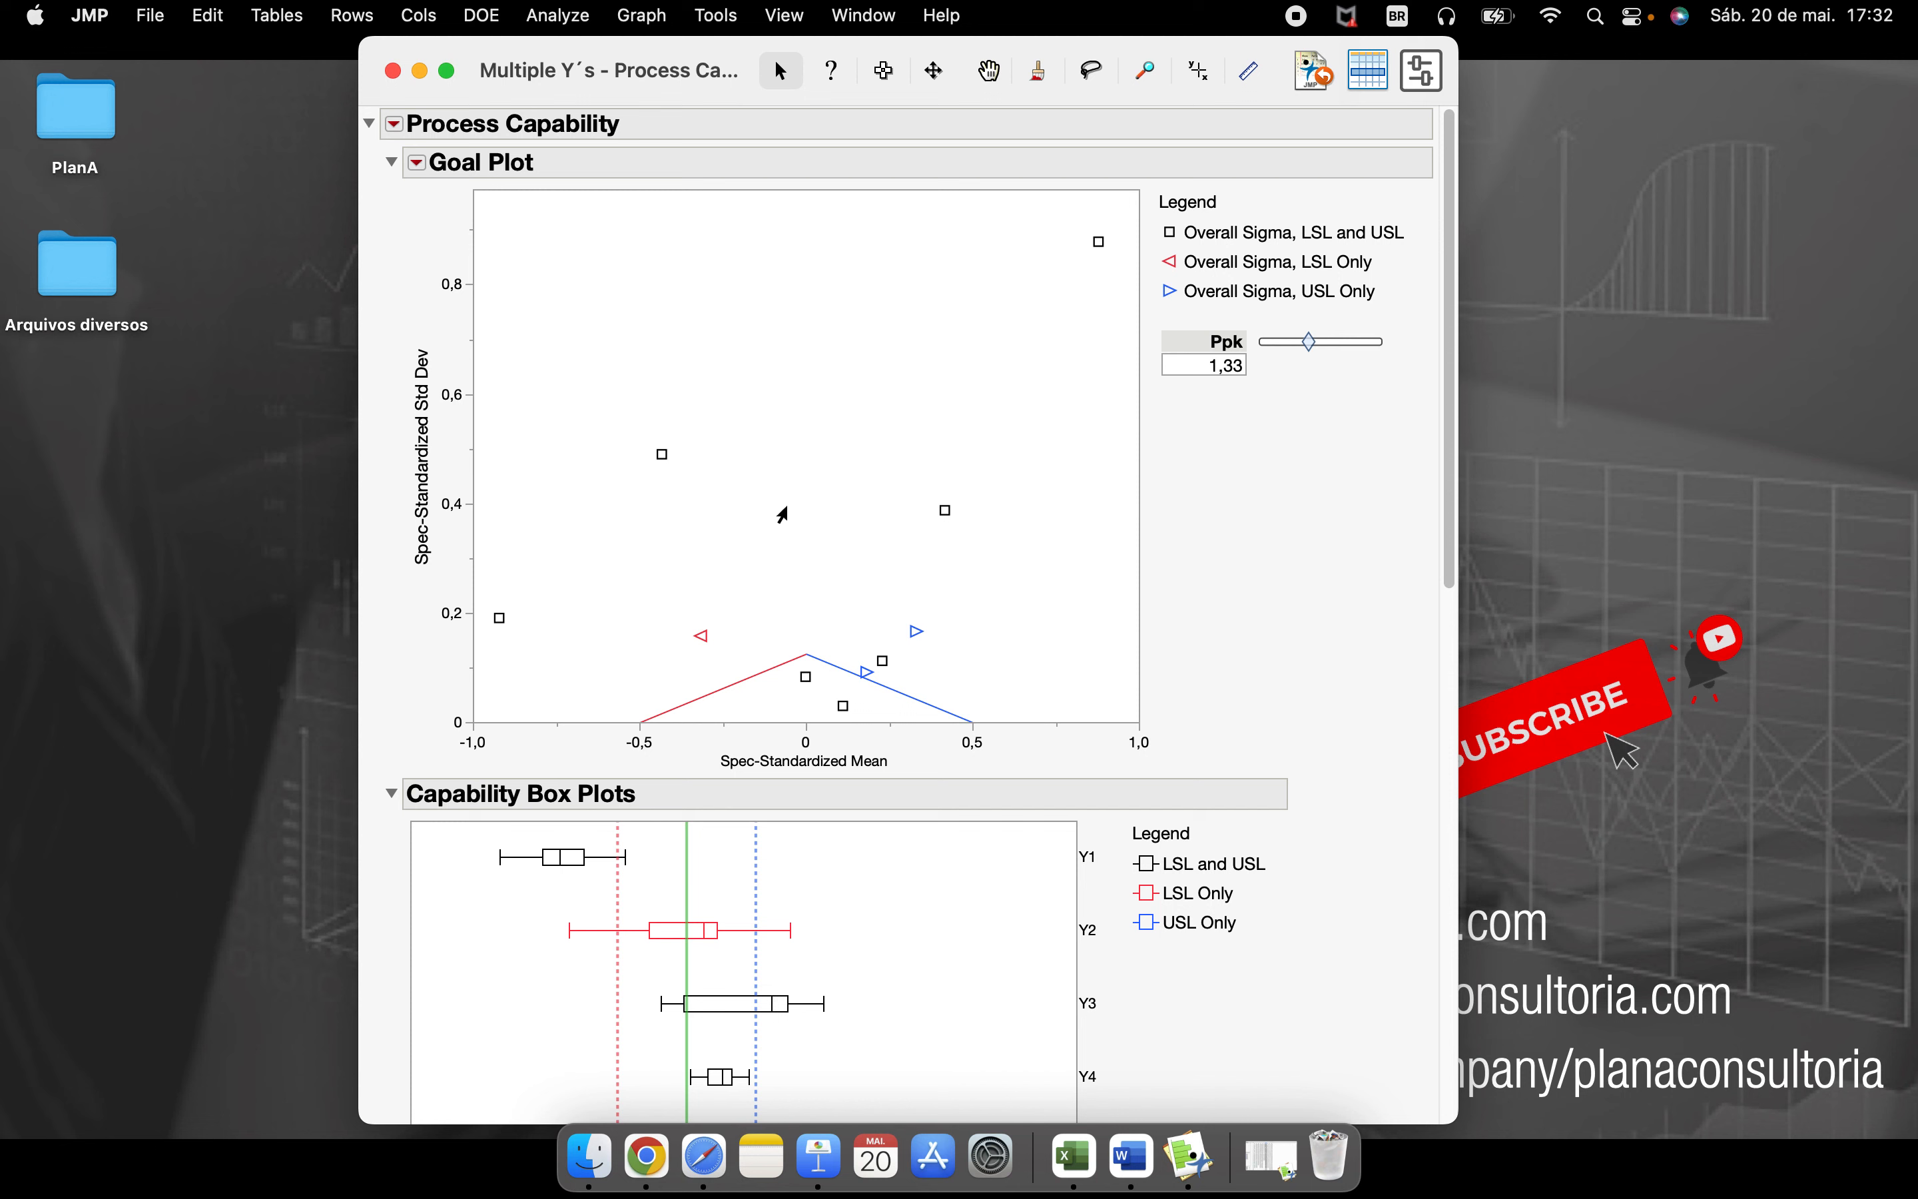
- Check the lower specification limit in column Y2's properties and close its settings
mouse_move(701, 650)
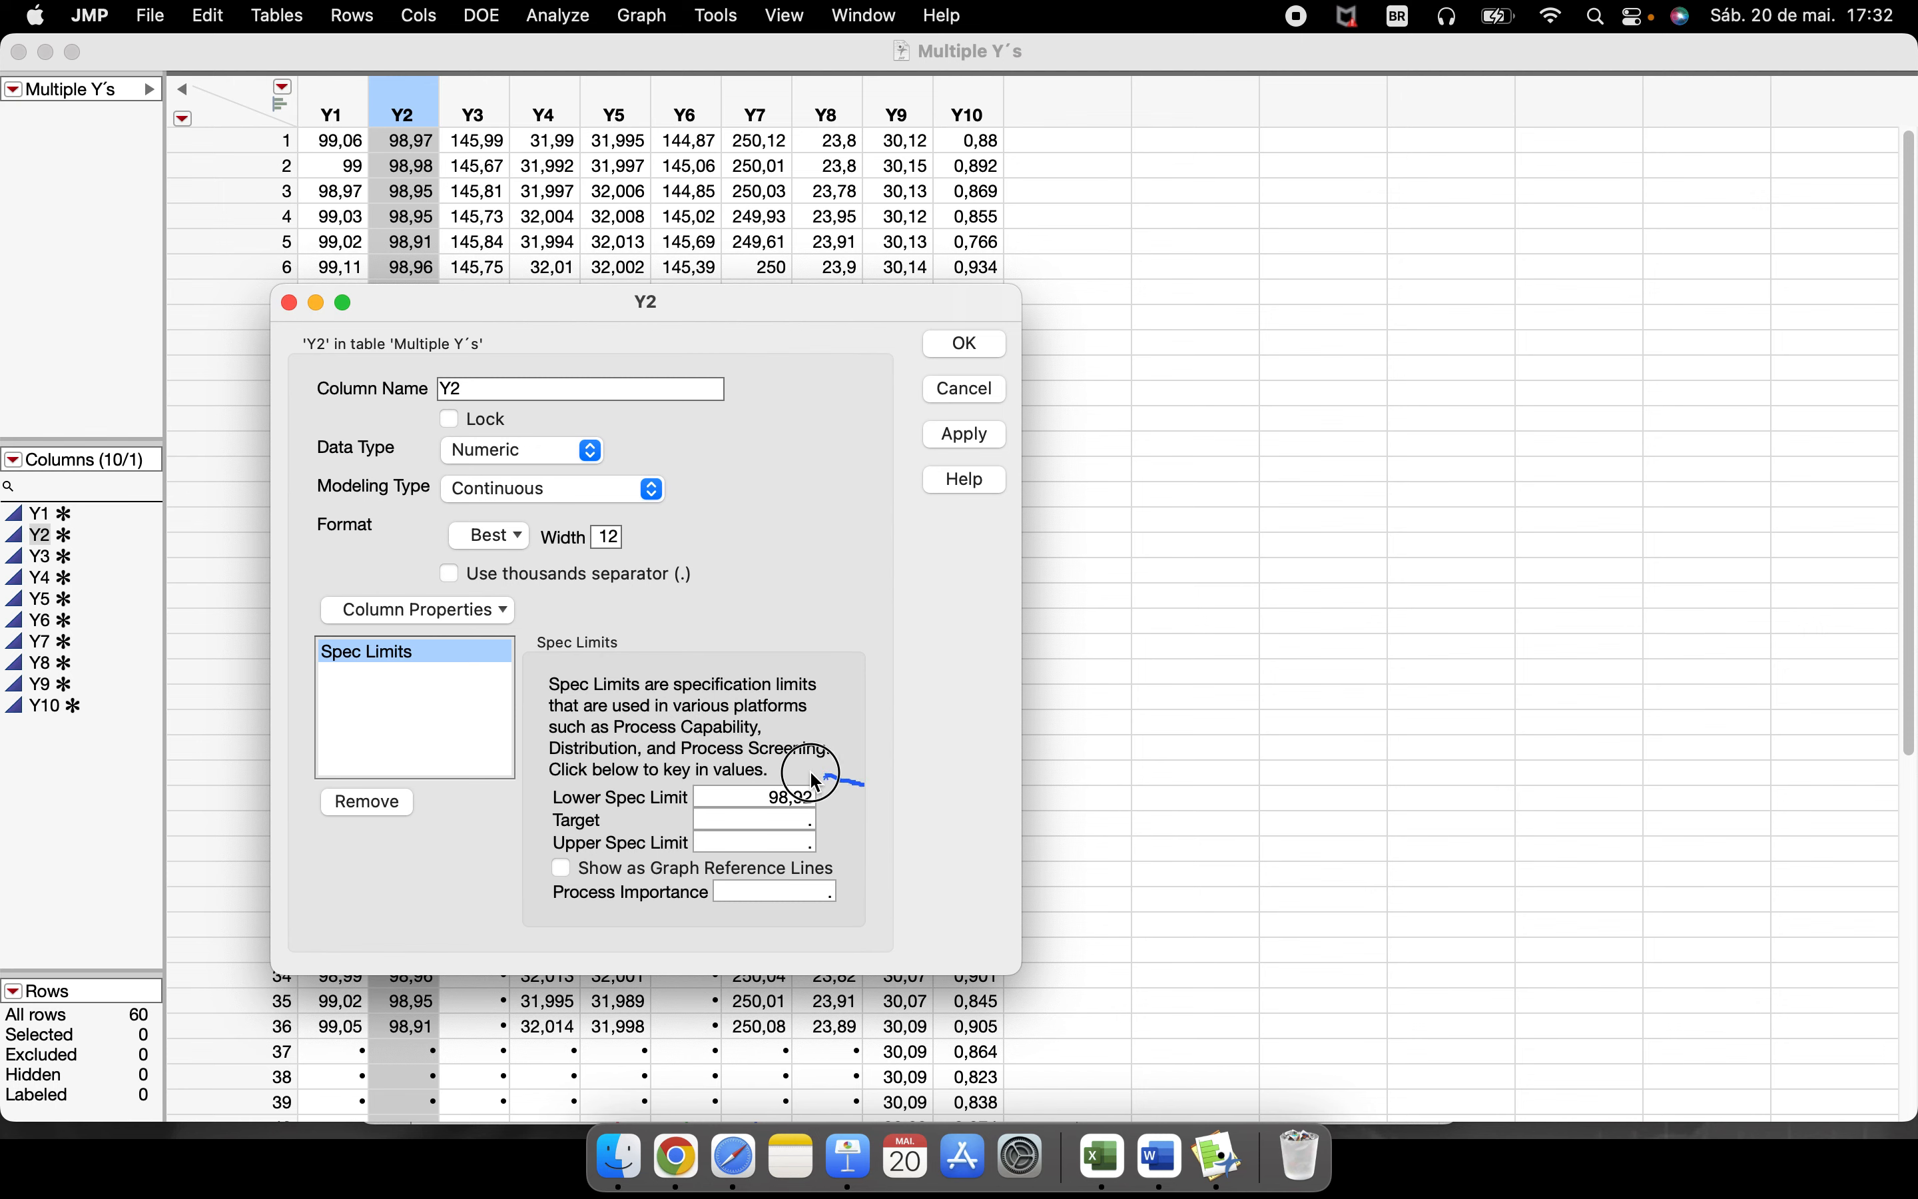
mouse_move(801, 774)
mouse_down()
mouse_move(537, 778)
mouse_move(764, 823)
mouse_up()
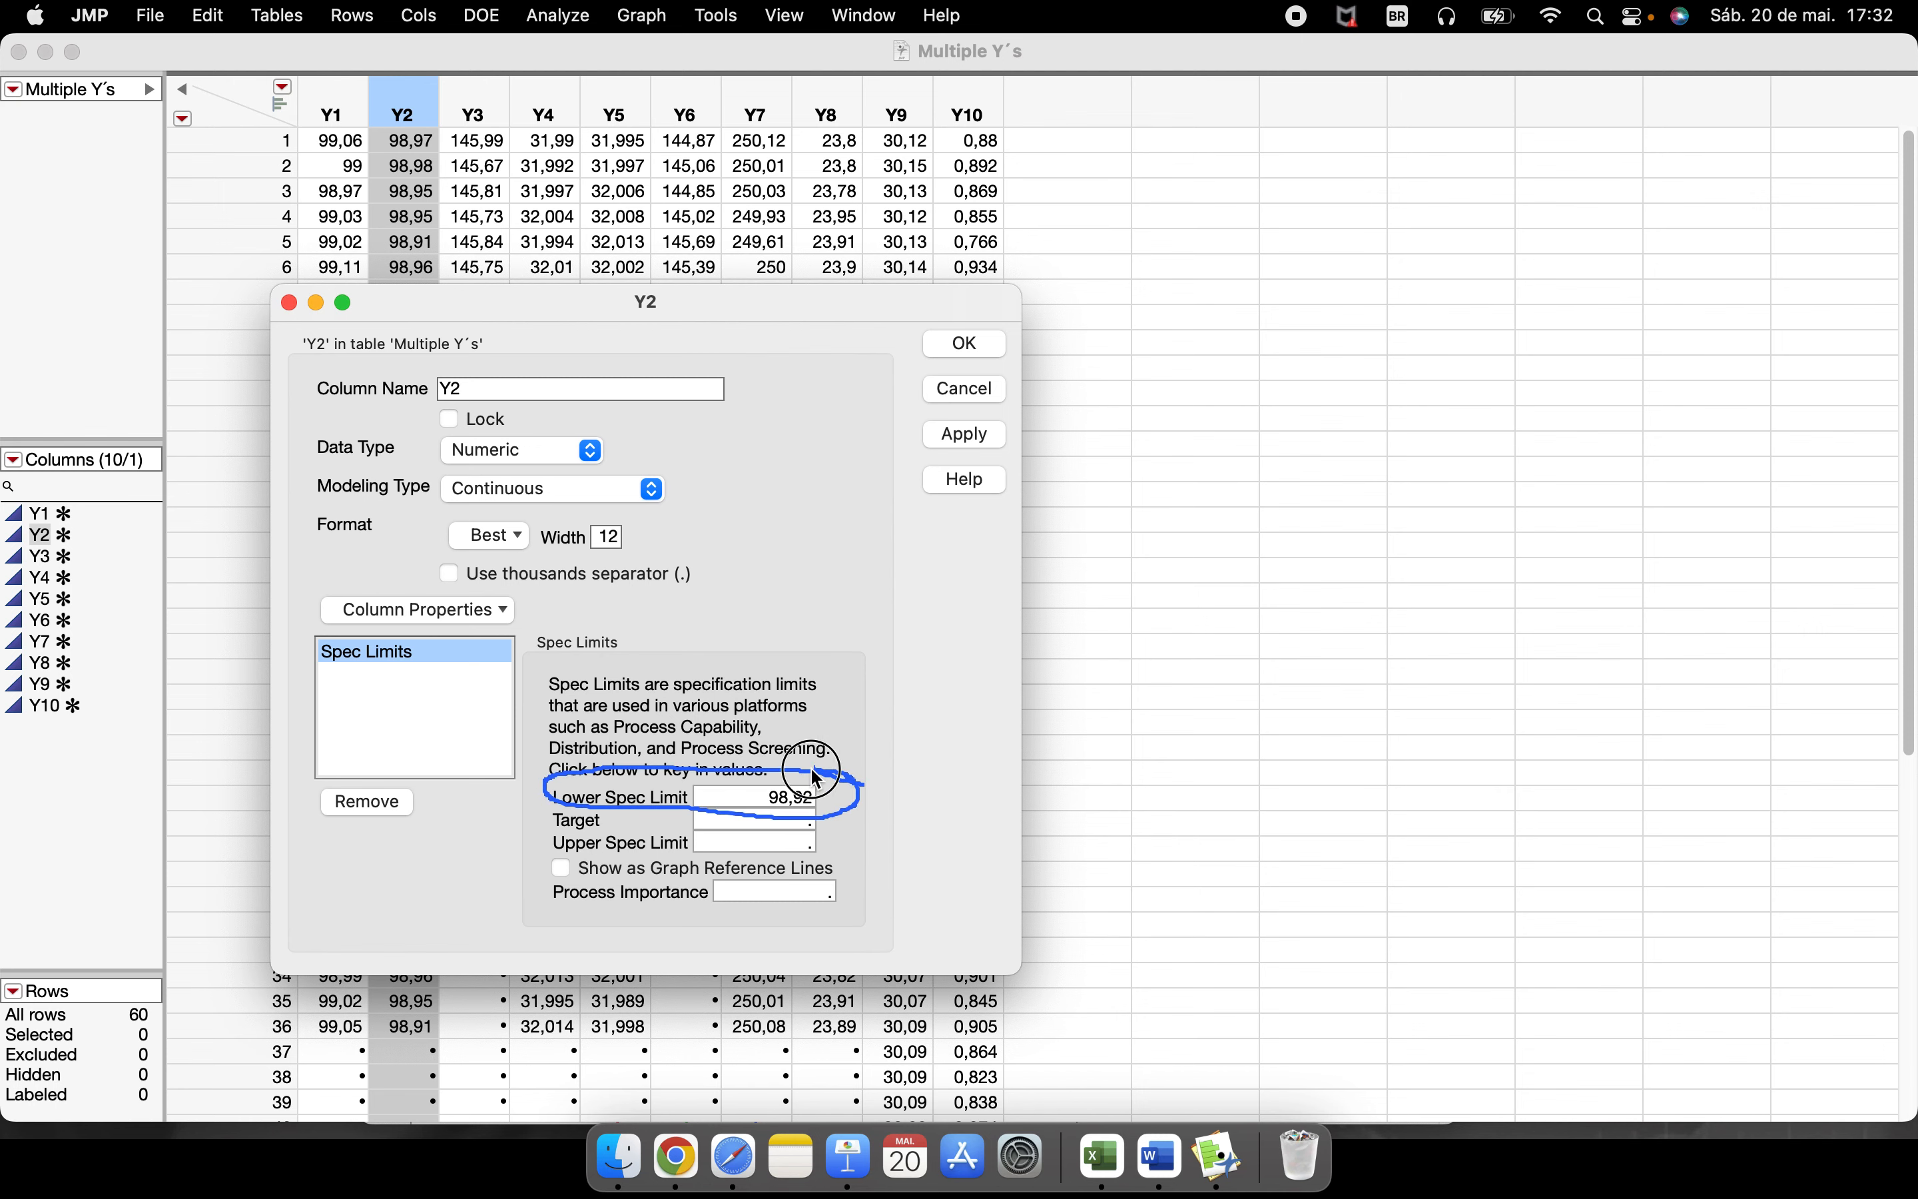
click(960, 349)
- Return to the Process Capability report and open the Goal Plot's display options
right_click(1215, 1148)
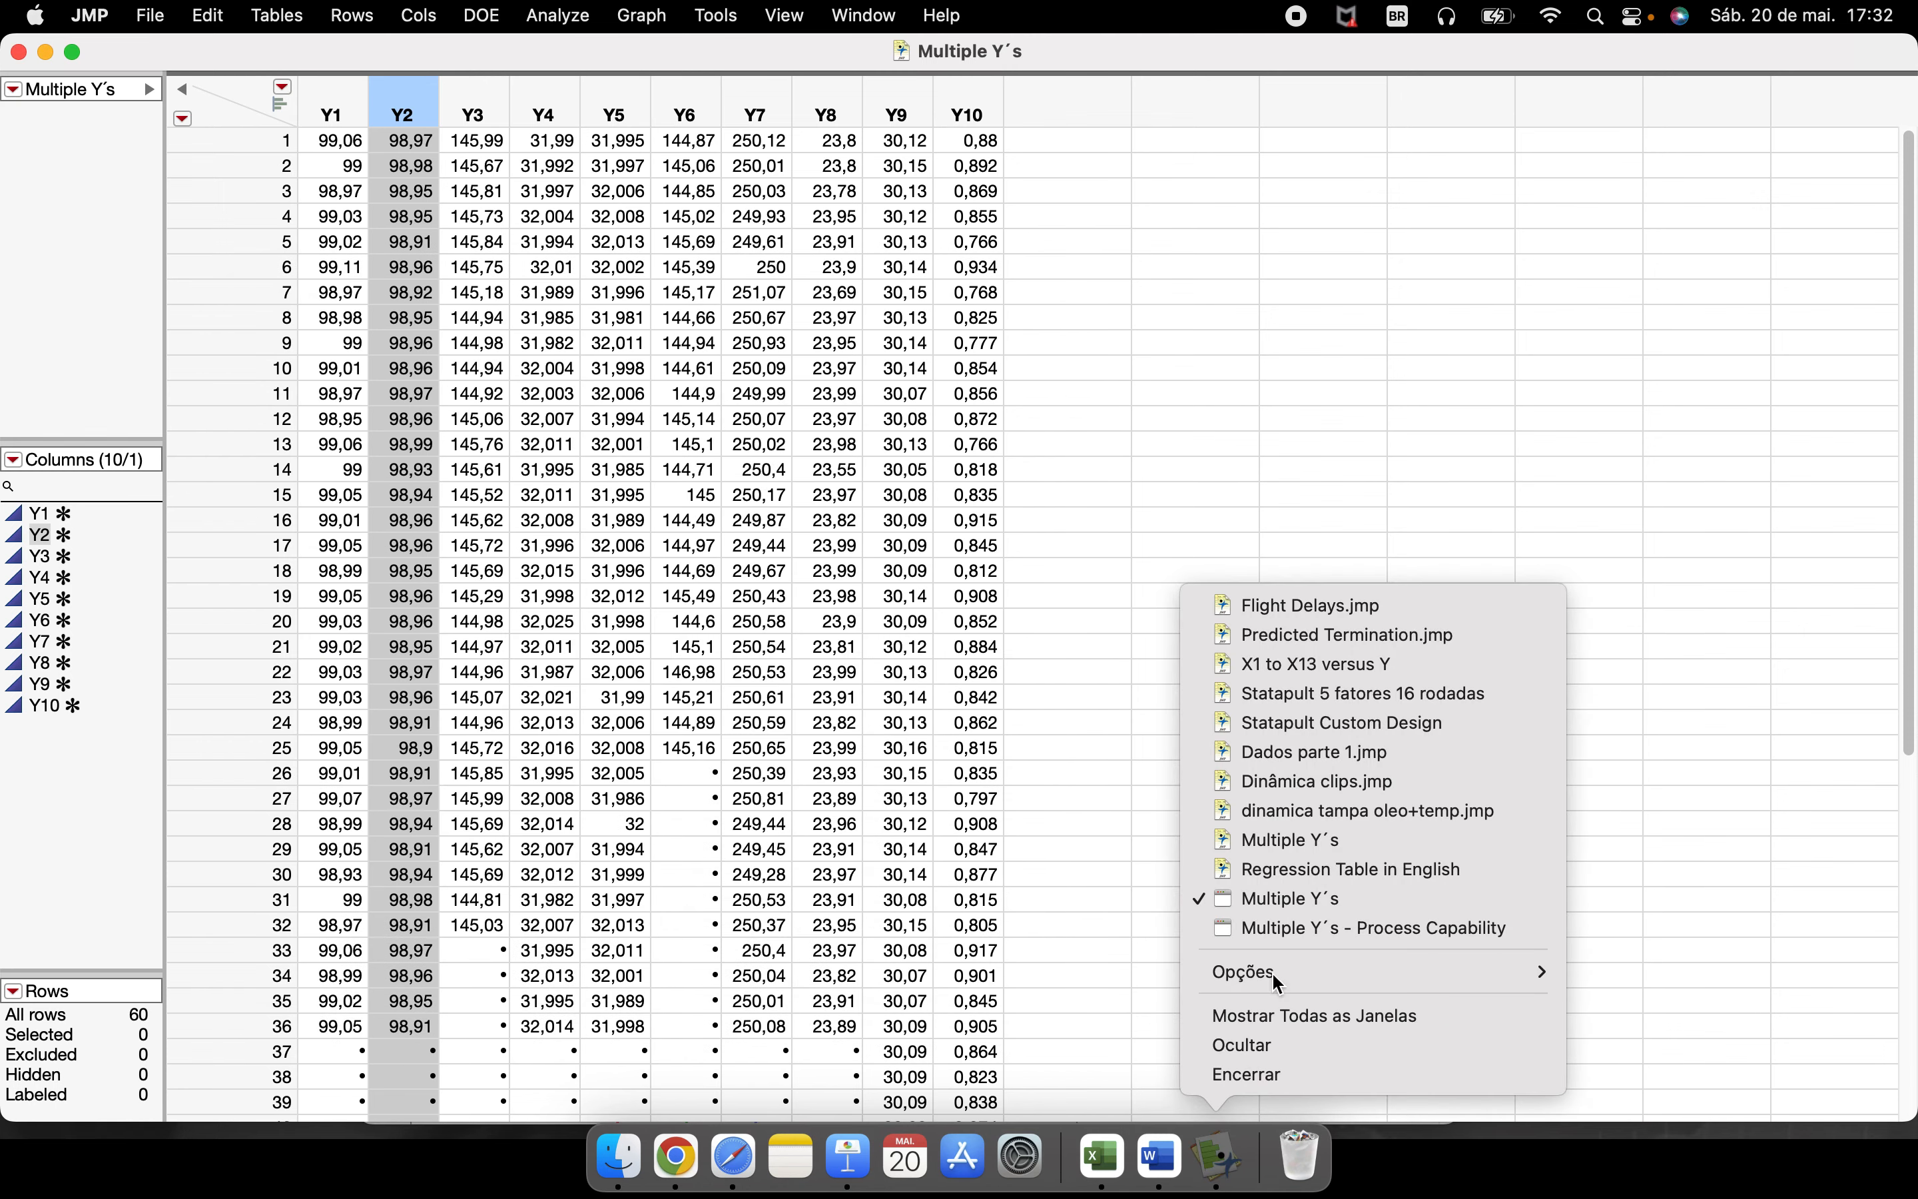
click(1292, 926)
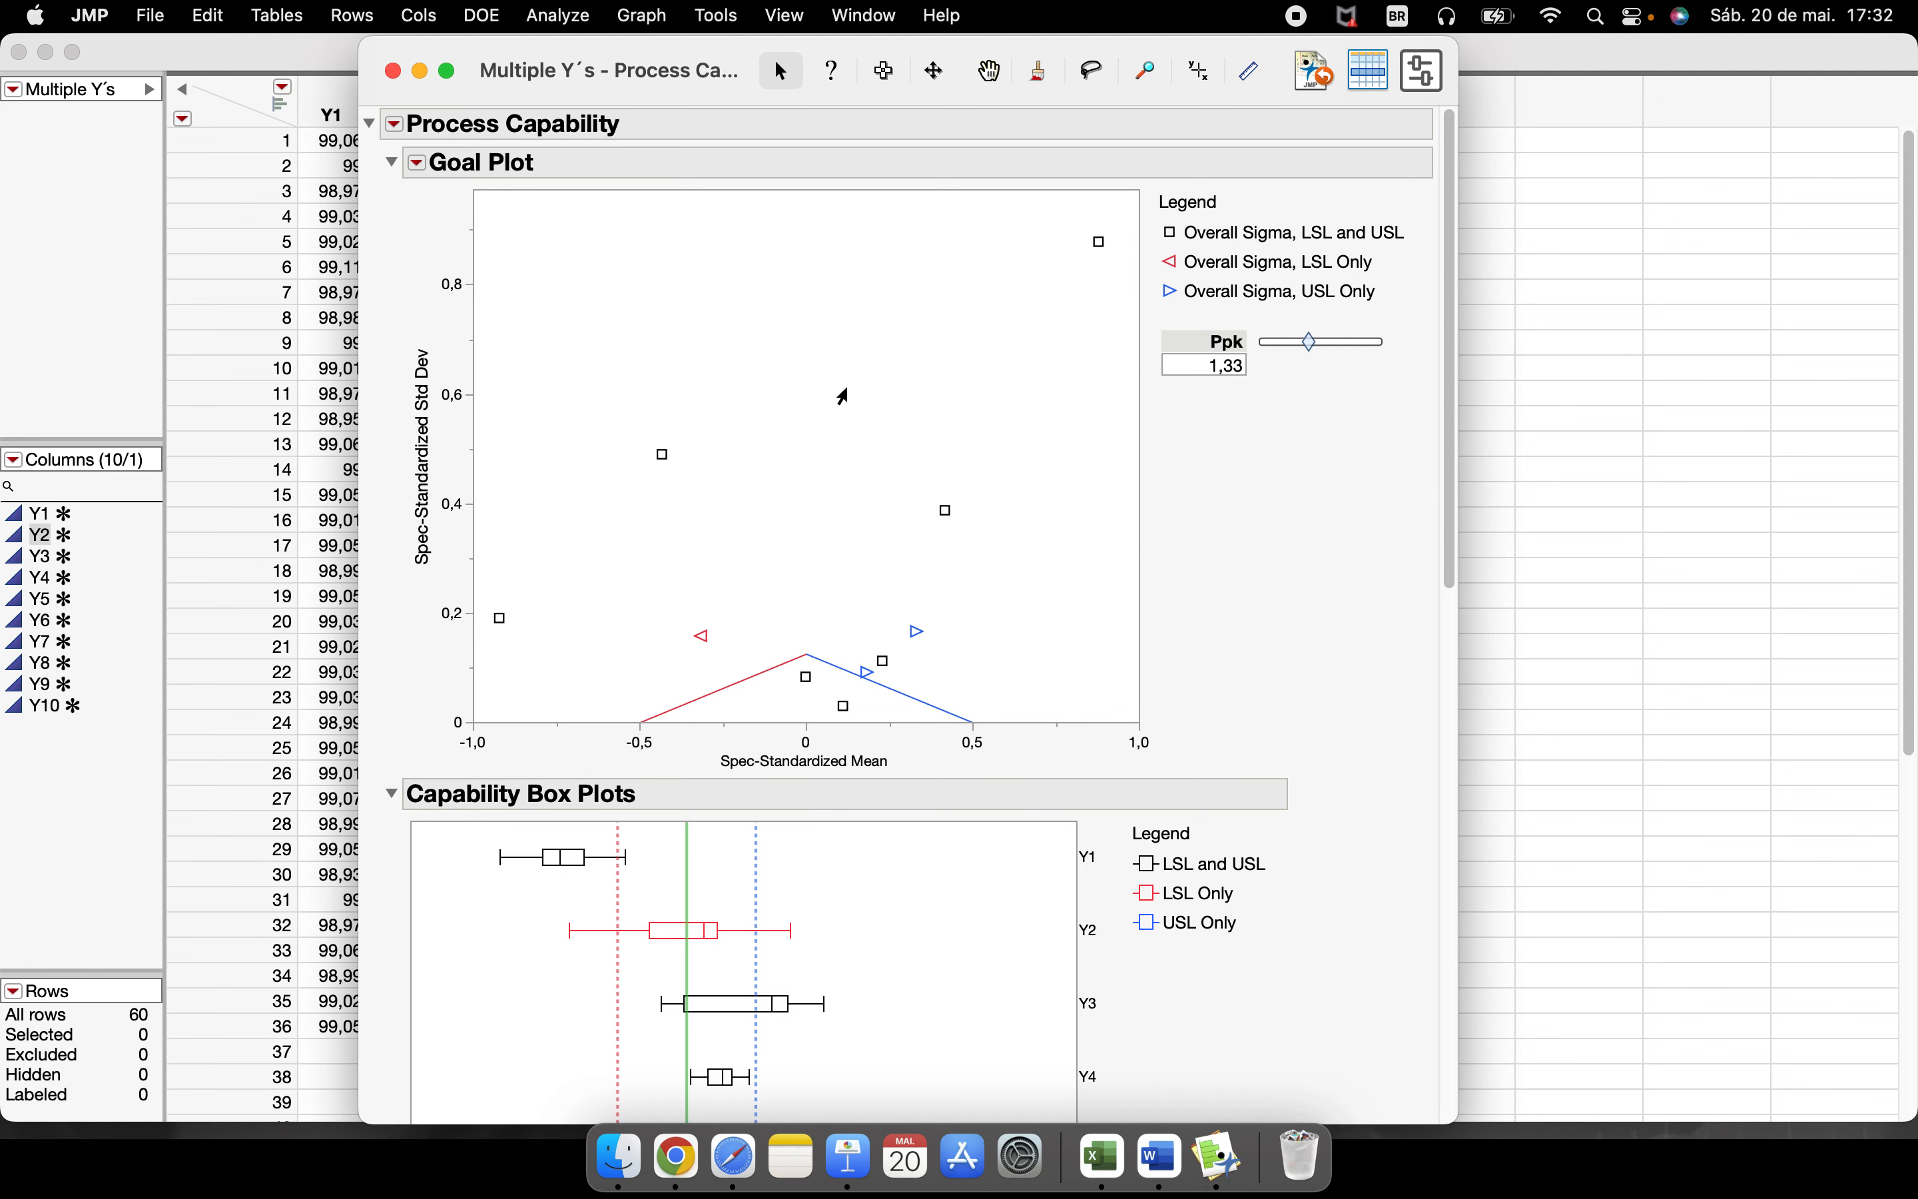
click(418, 163)
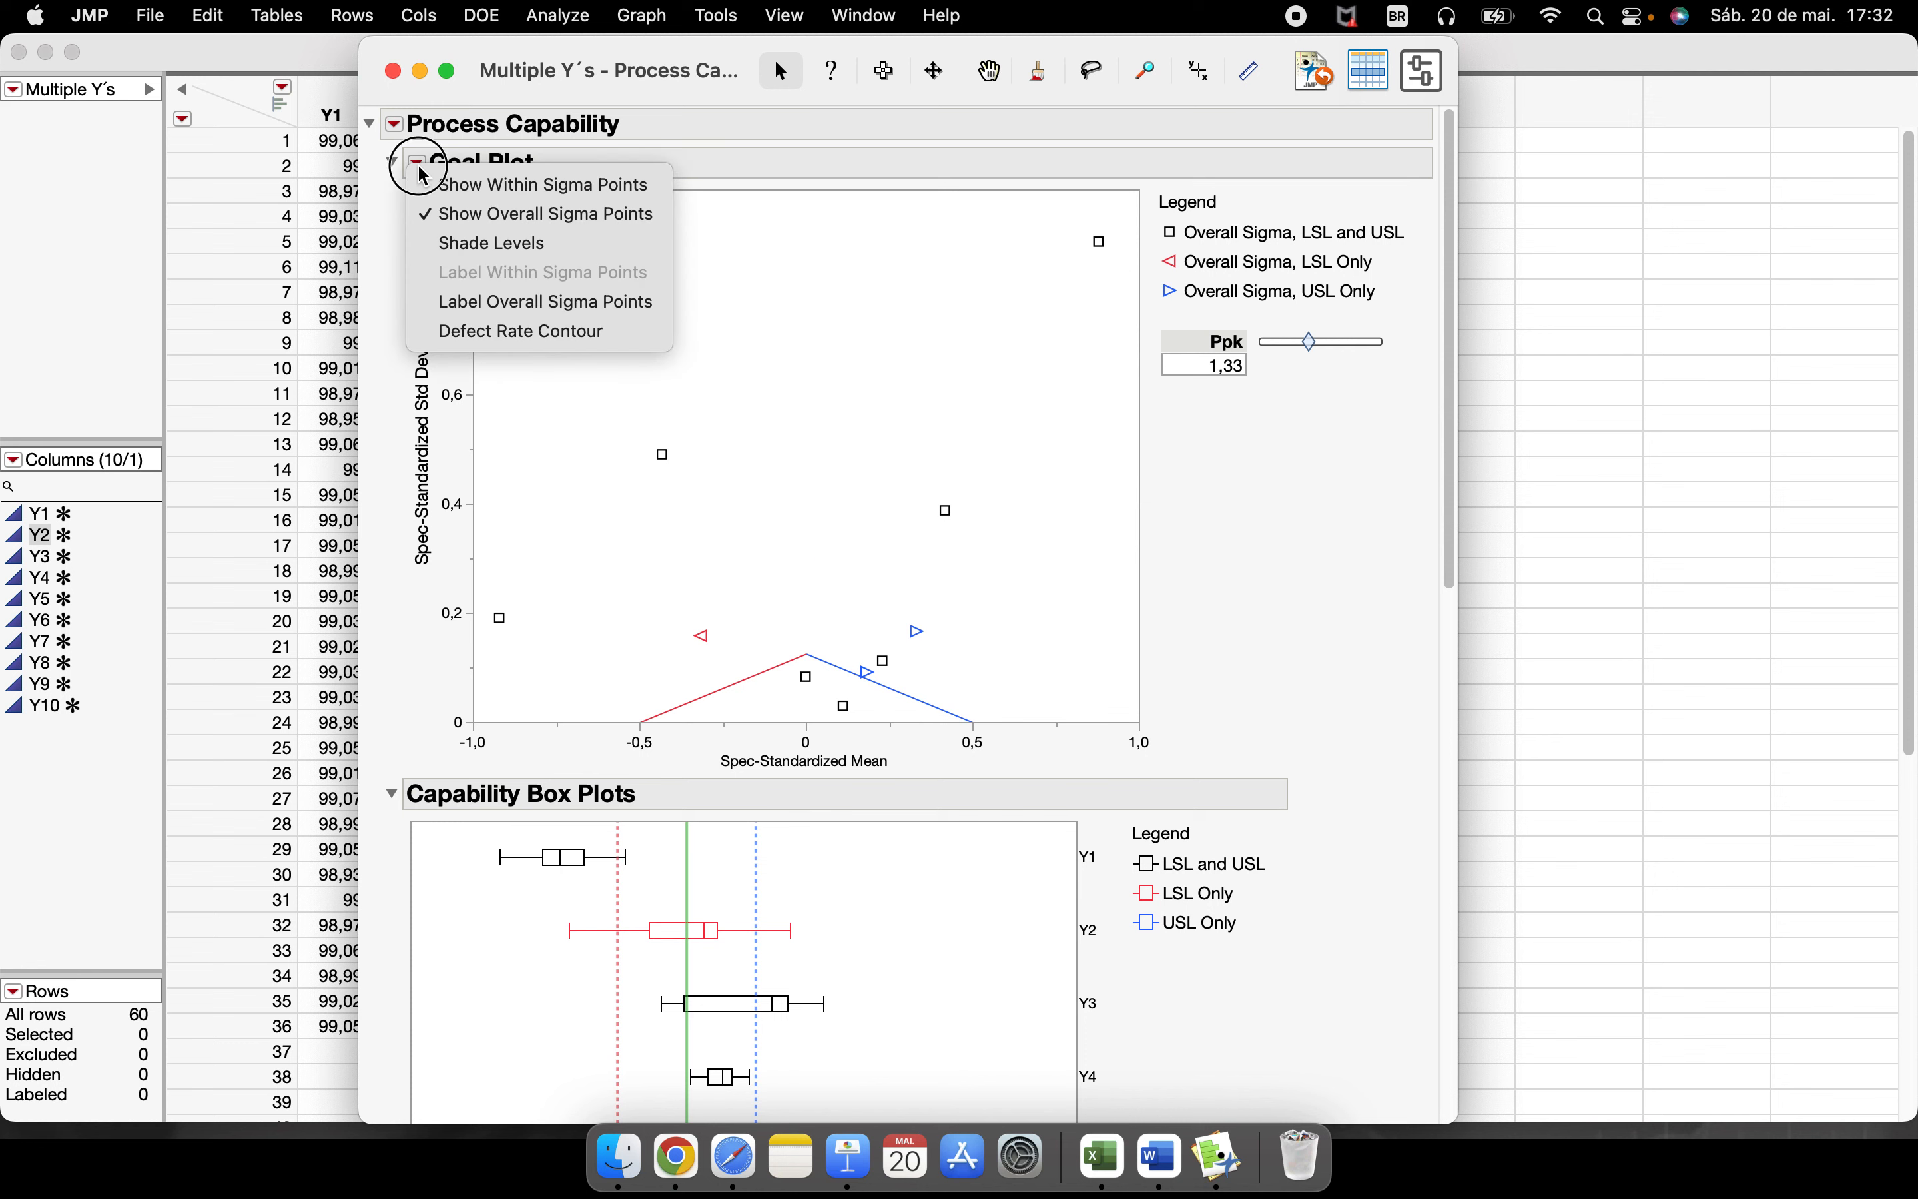
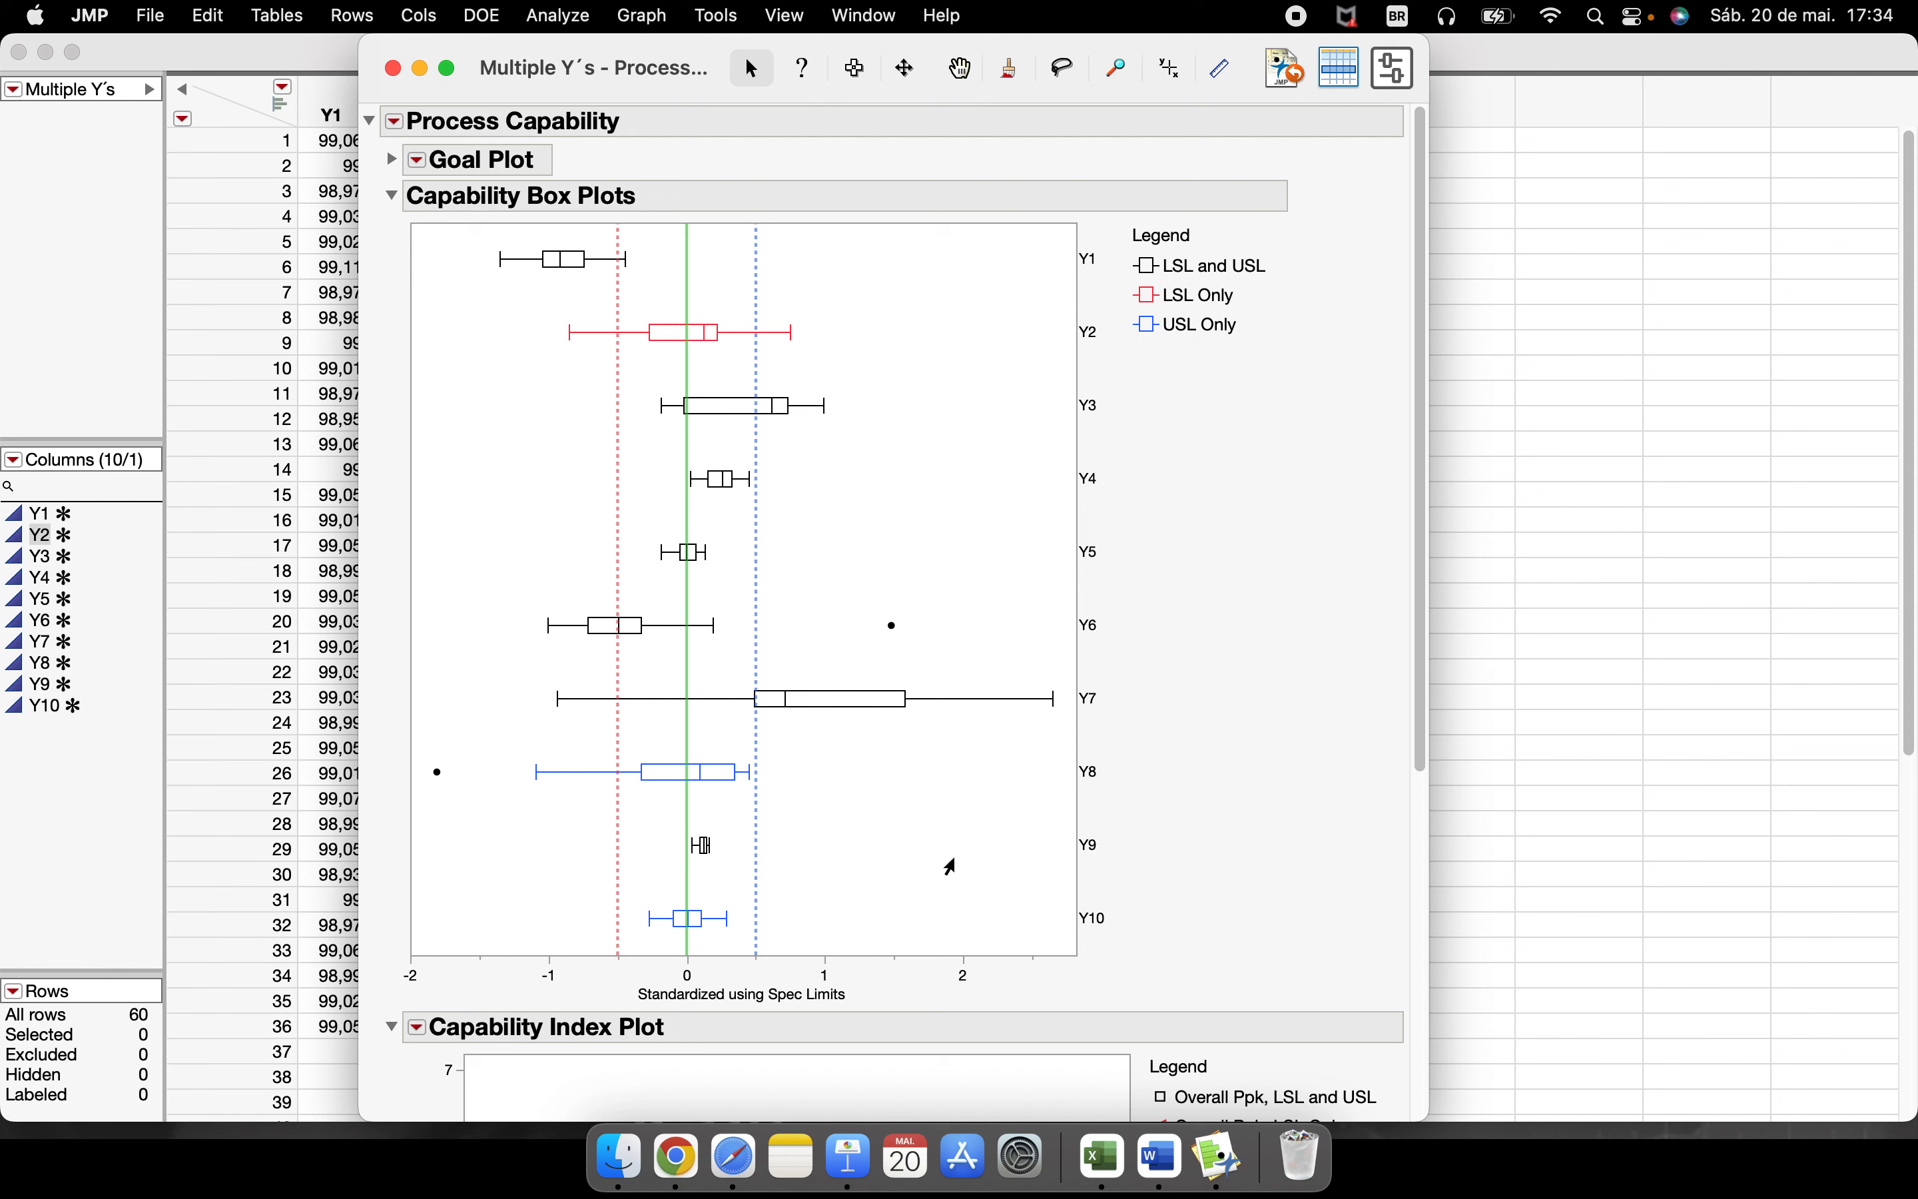
- Examine the Capability Box Plots against the centre and spec limit lines, and identify the outlier rows of Y6 and Y8
mouse_move(1233, 608)
mouse_down()
mouse_move(1254, 189)
mouse_move(942, 600)
mouse_move(1242, 673)
mouse_move(1233, 373)
mouse_up()
mouse_move(1169, 669)
mouse_down()
mouse_move(547, 646)
mouse_move(727, 728)
mouse_move(1225, 702)
mouse_move(959, 672)
mouse_up()
mouse_move(686, 192)
mouse_down()
mouse_move(512, 206)
mouse_move(690, 266)
mouse_move(428, 245)
mouse_move(690, 257)
mouse_move(484, 274)
mouse_move(701, 150)
mouse_move(691, 1023)
mouse_up()
mouse_move(681, 936)
mouse_move(1168, 904)
mouse_down()
mouse_move(1139, 891)
mouse_move(1161, 919)
mouse_up()
mouse_move(889, 630)
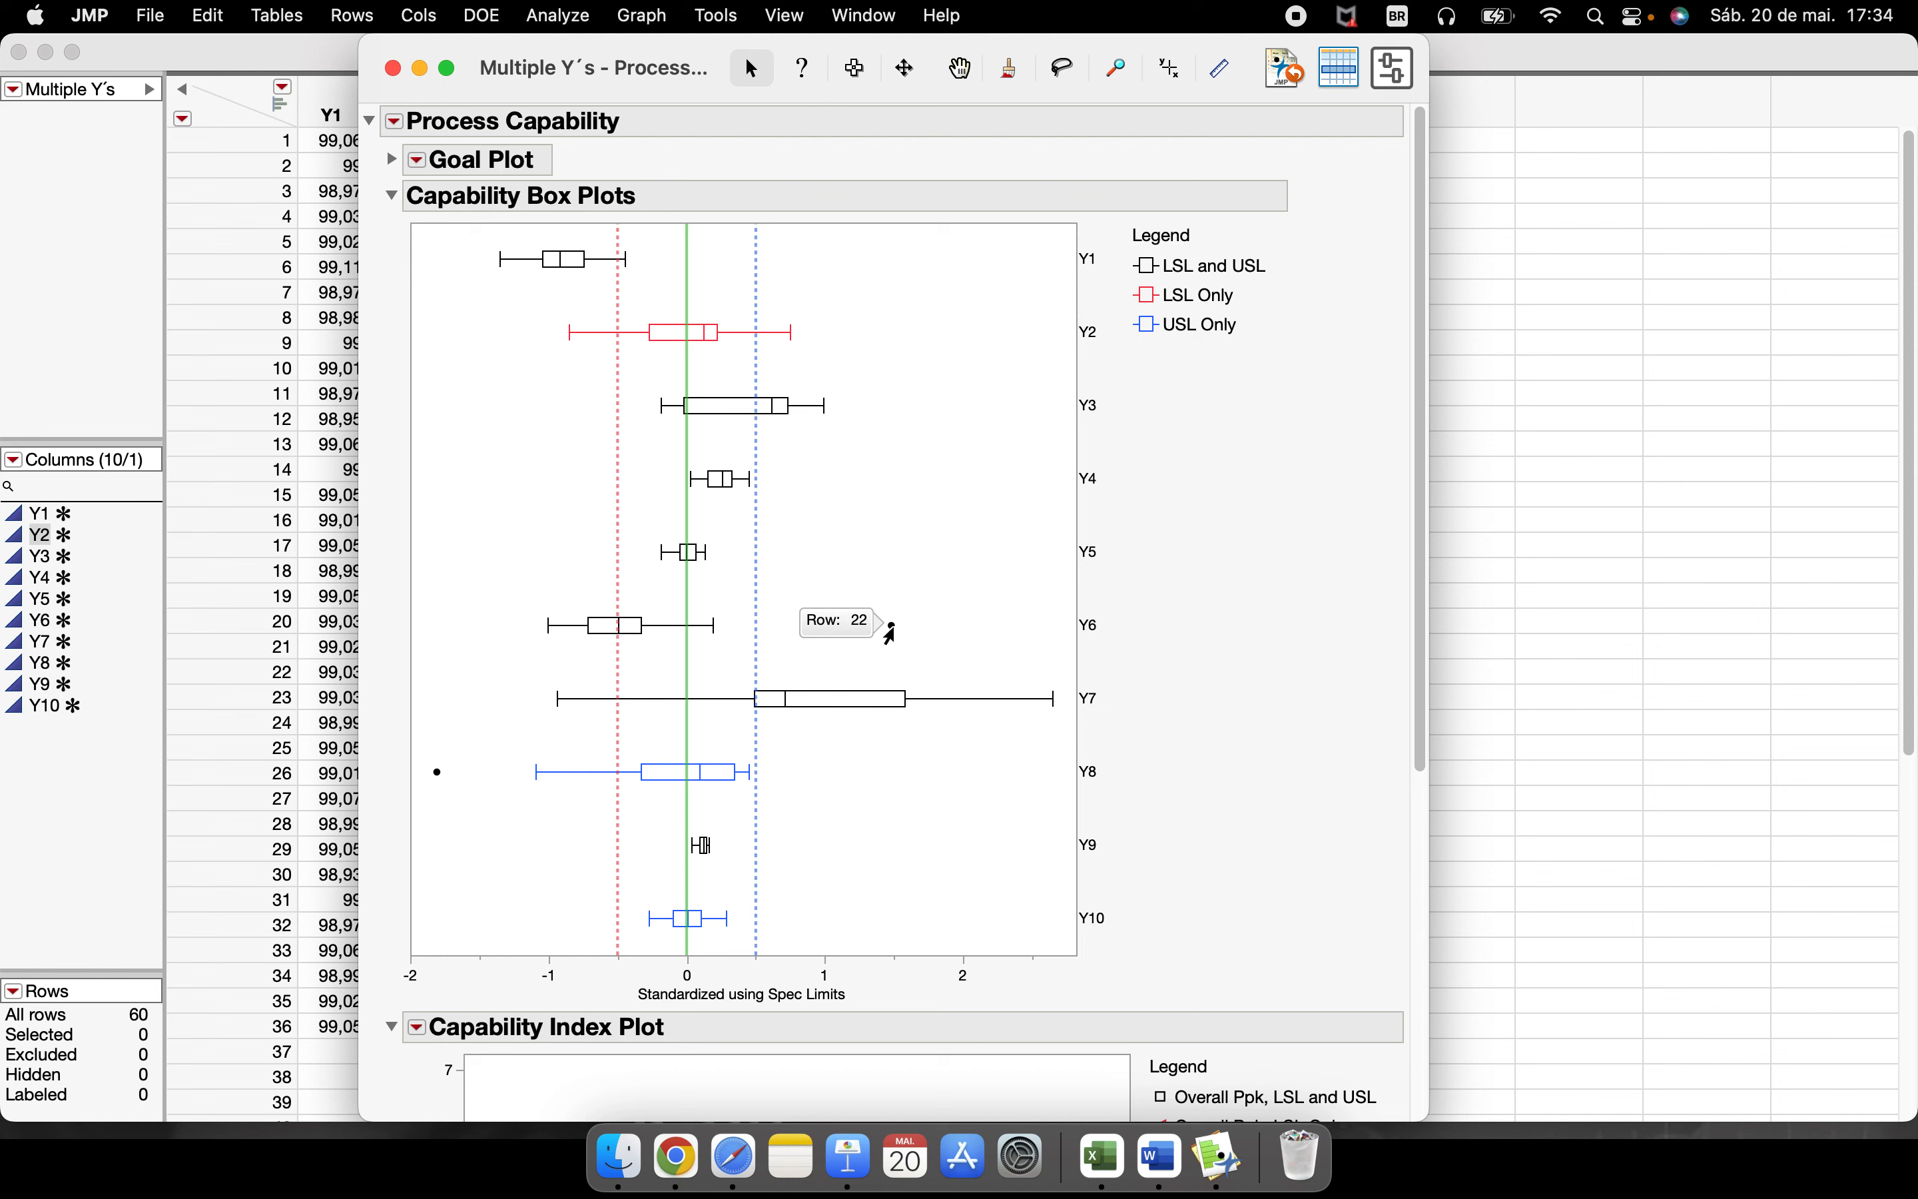
mouse_move(435, 775)
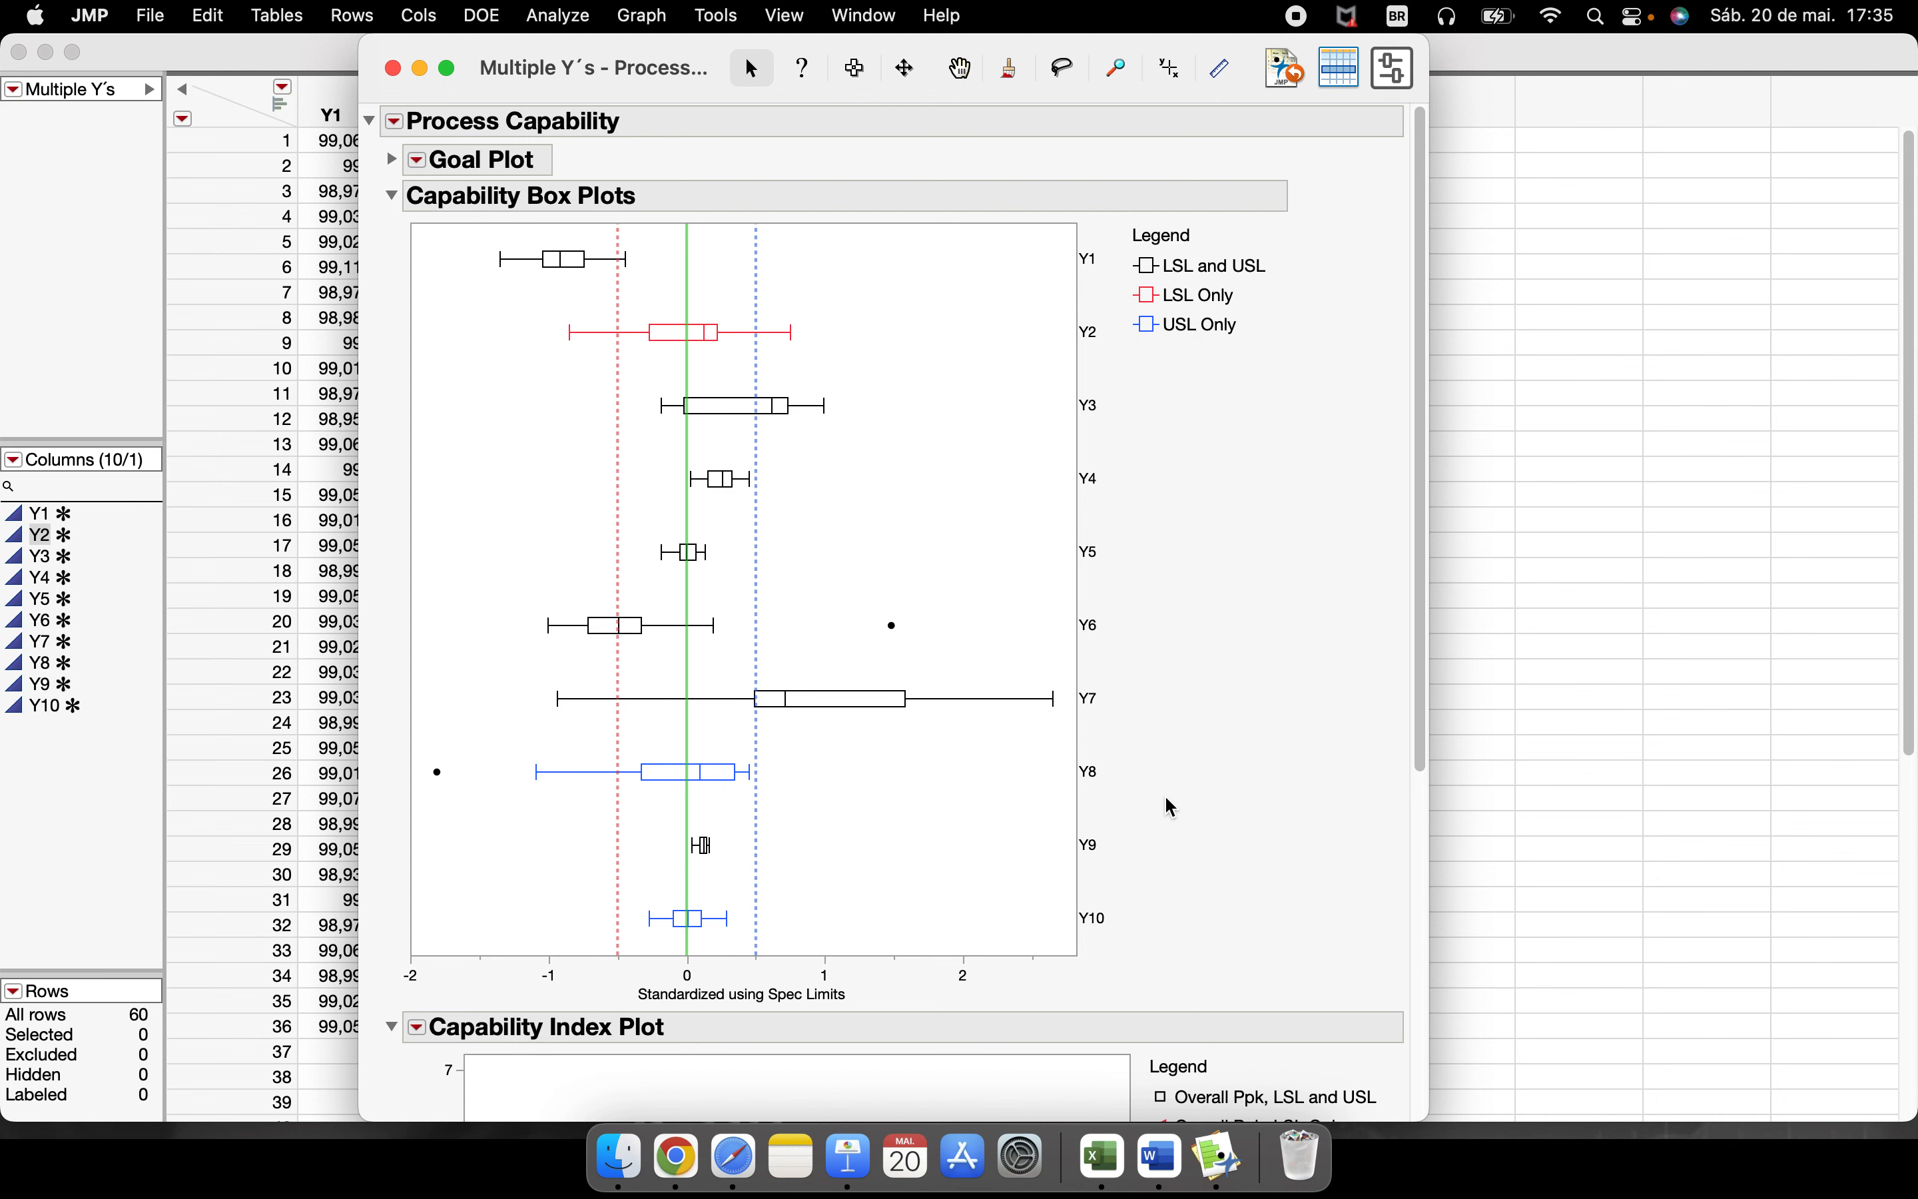
- Collapse the Capability Box Plots section and turn on Shade Levels for the Capability Index Plot
click(391, 195)
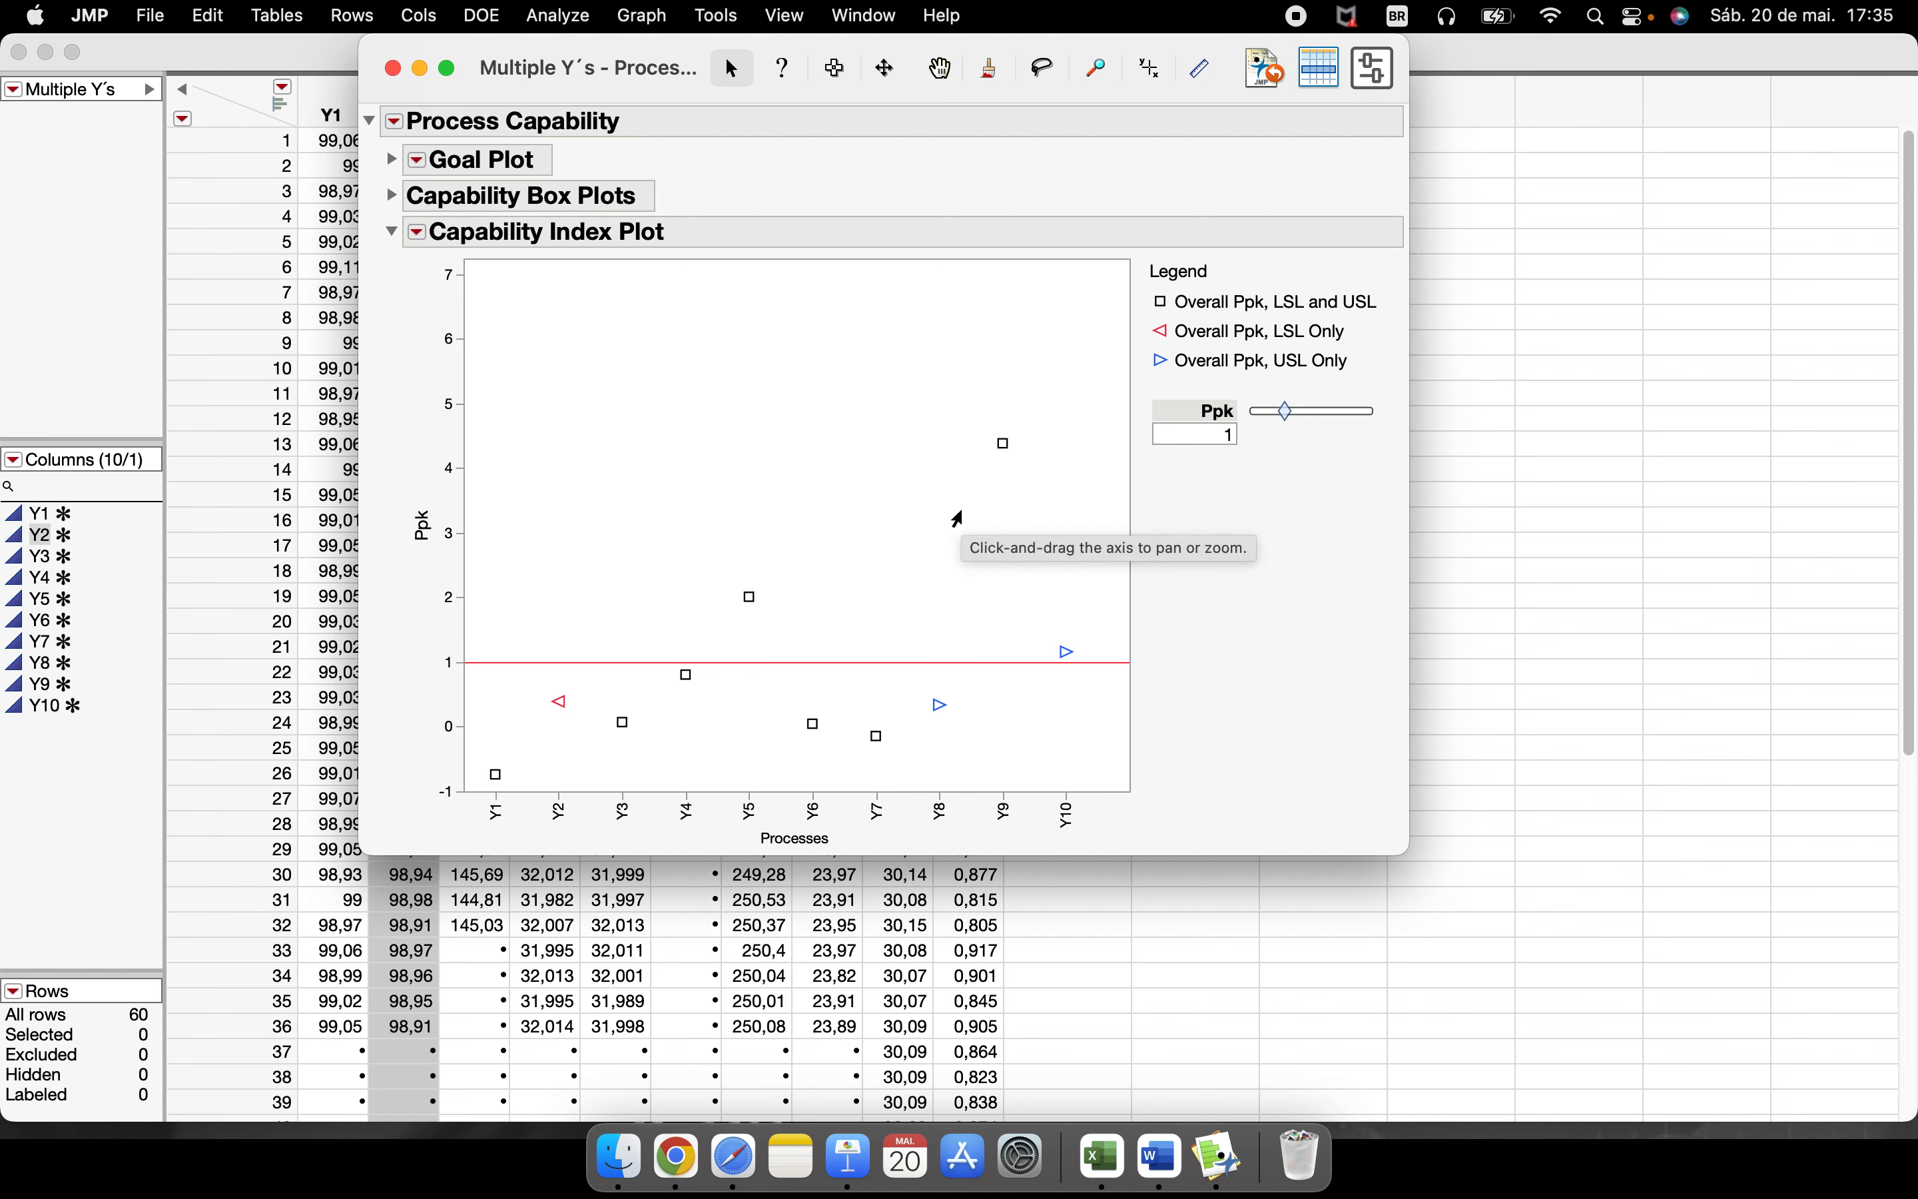
click(418, 232)
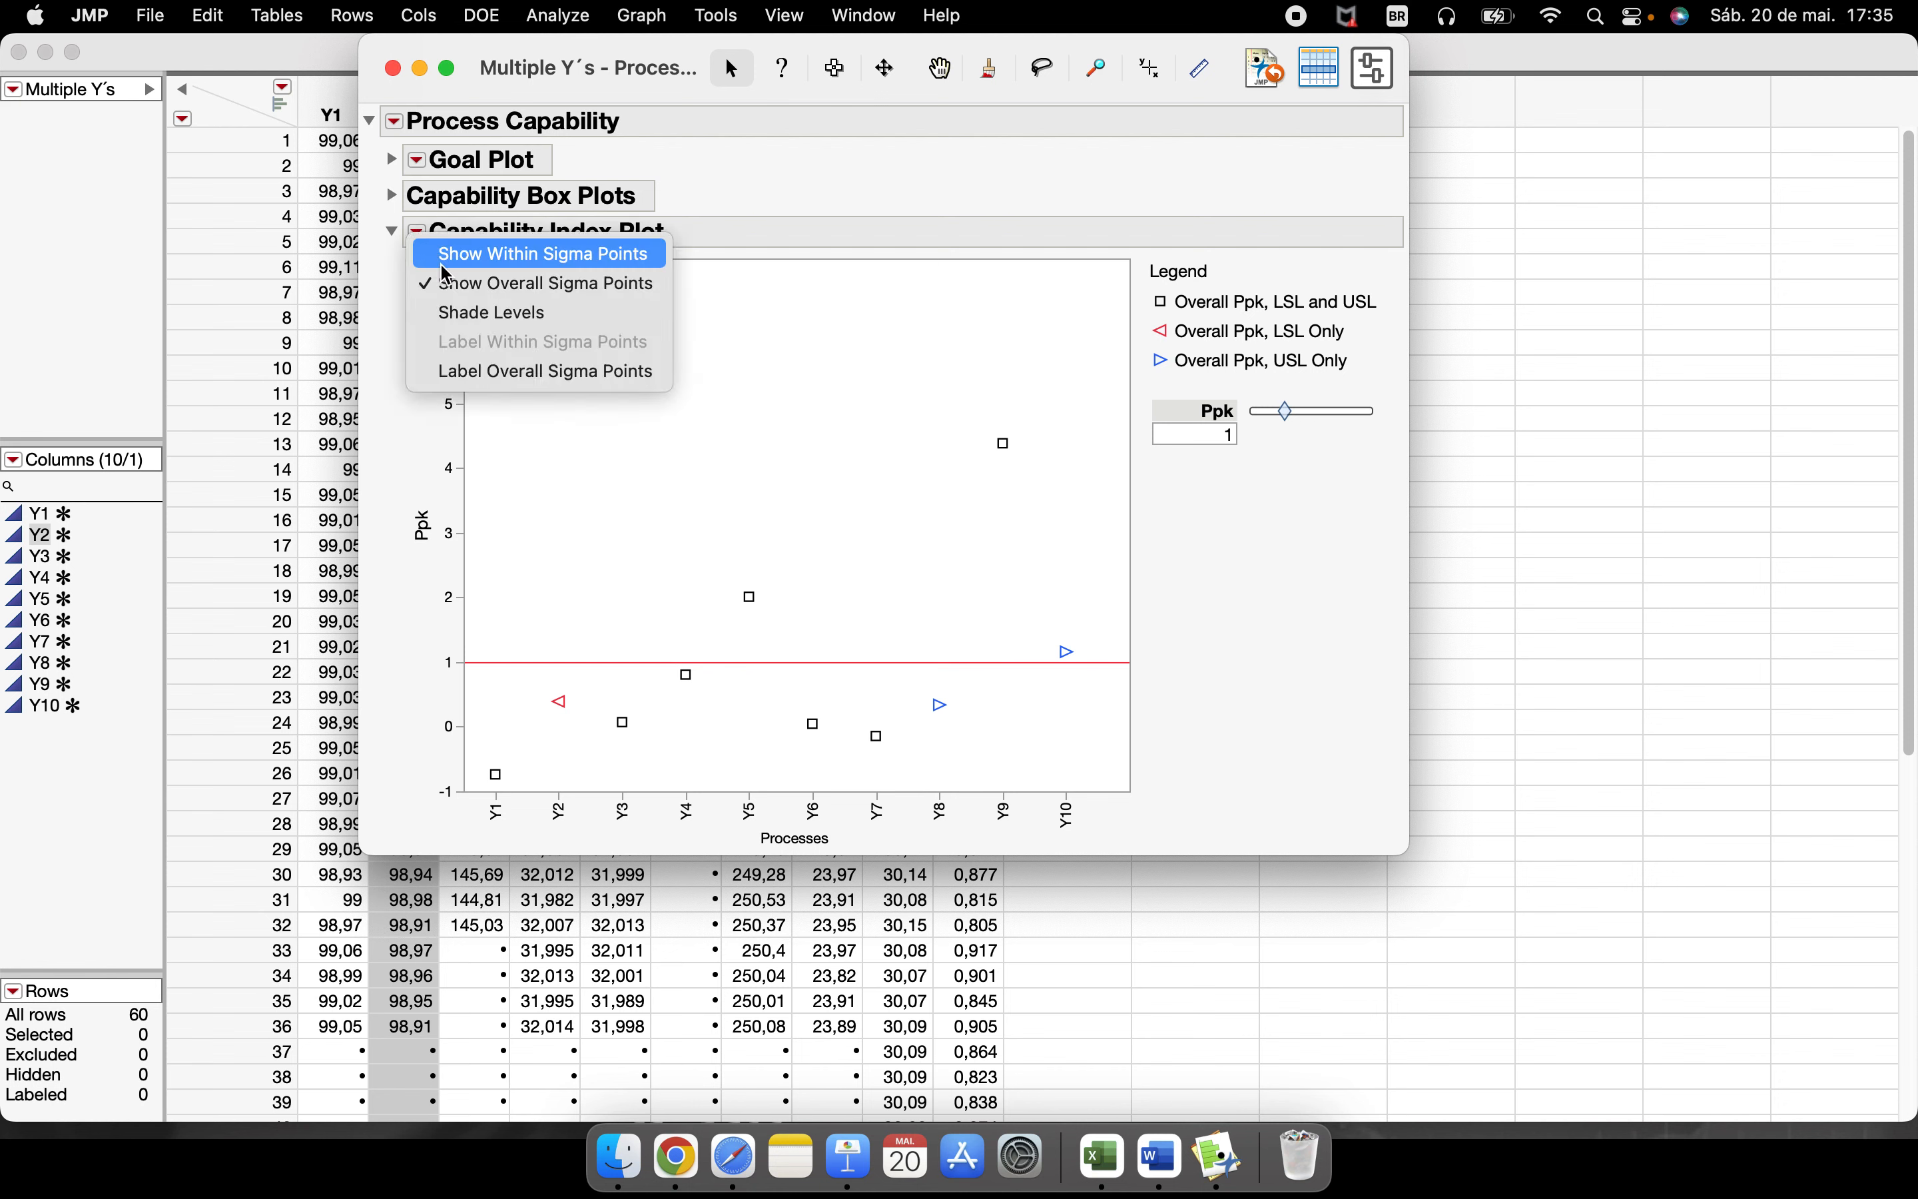
click(484, 315)
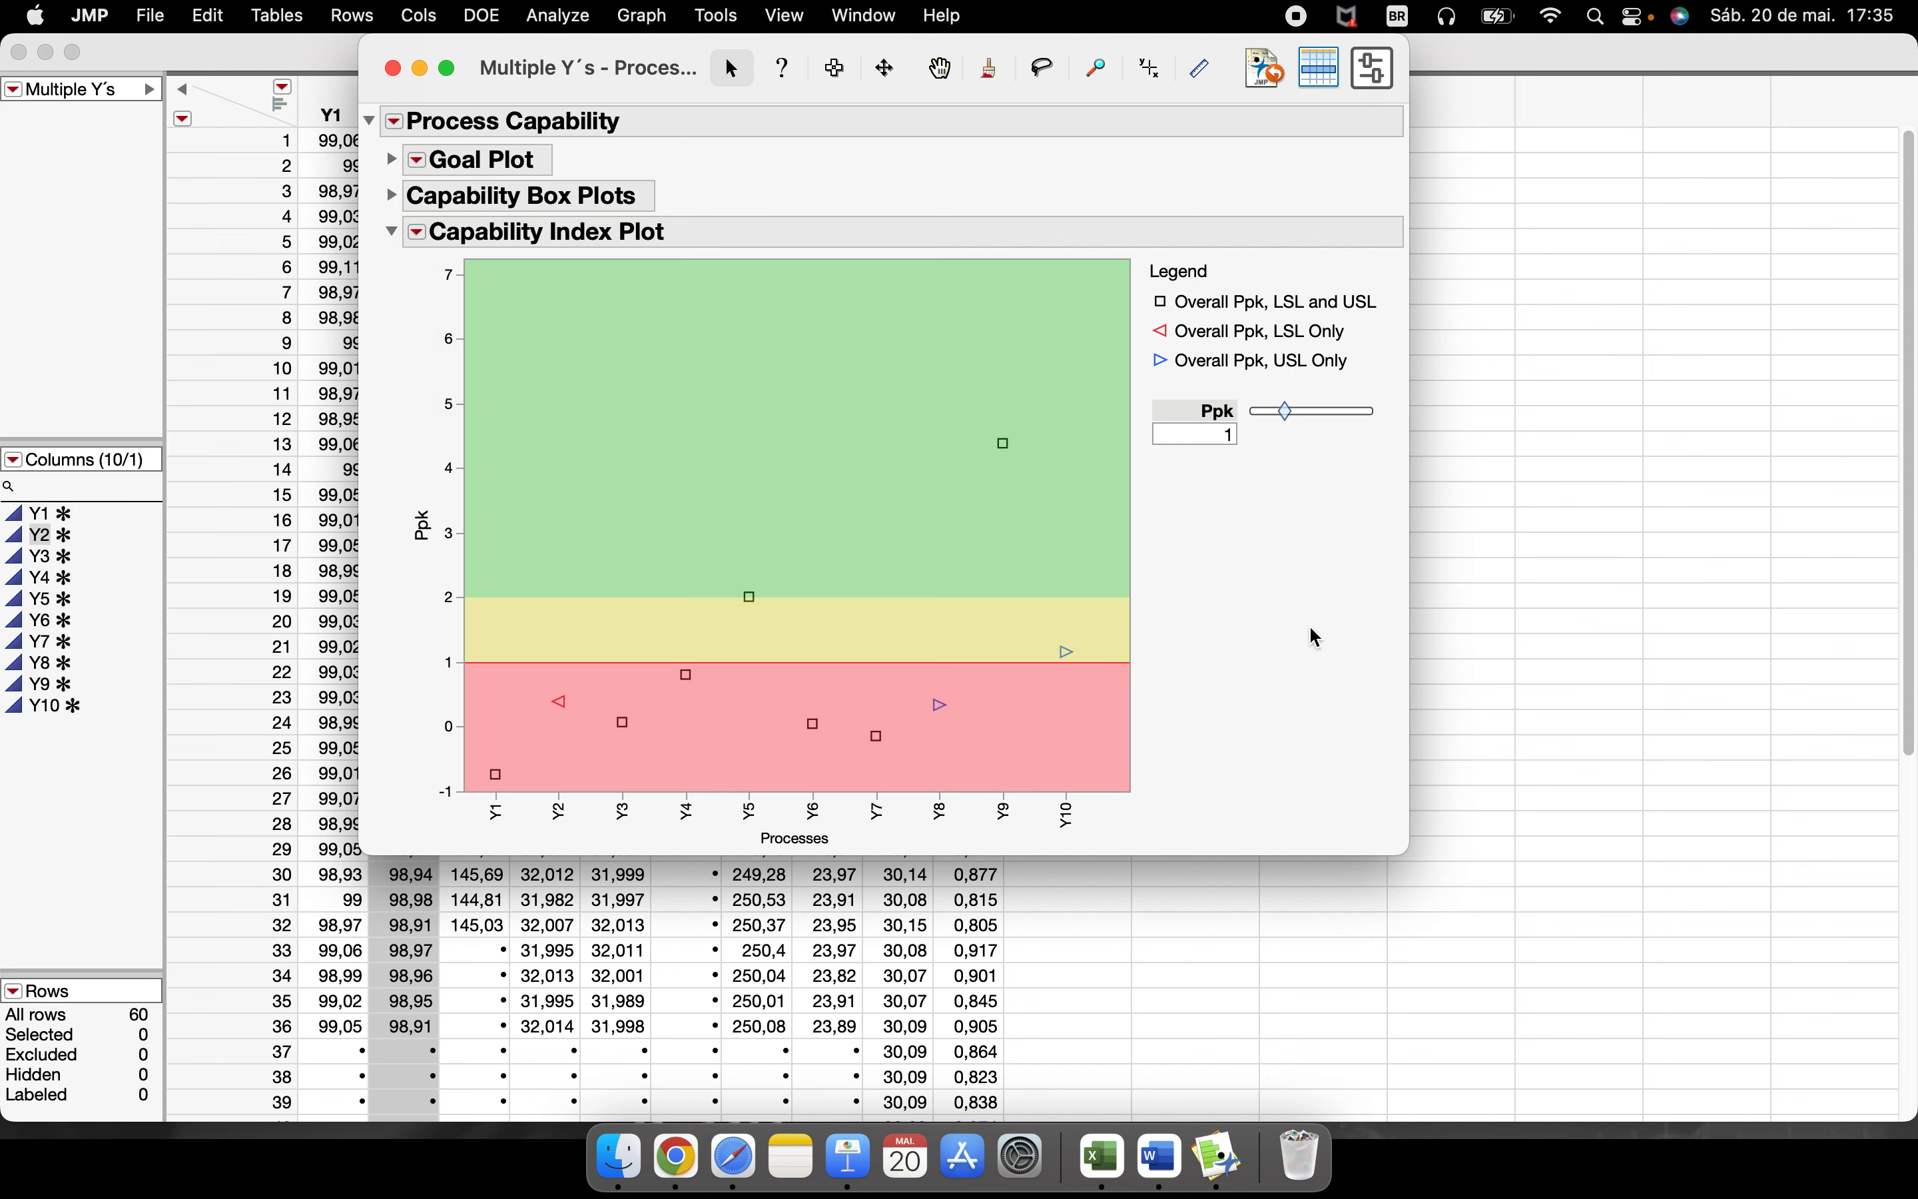
- Set the Capability Index Plot's Ppk reference value to 1,33
click(1222, 439)
text(11,50)
key(BackSpace)
key(BackSpace)
key(BackSpace)
key(Return)
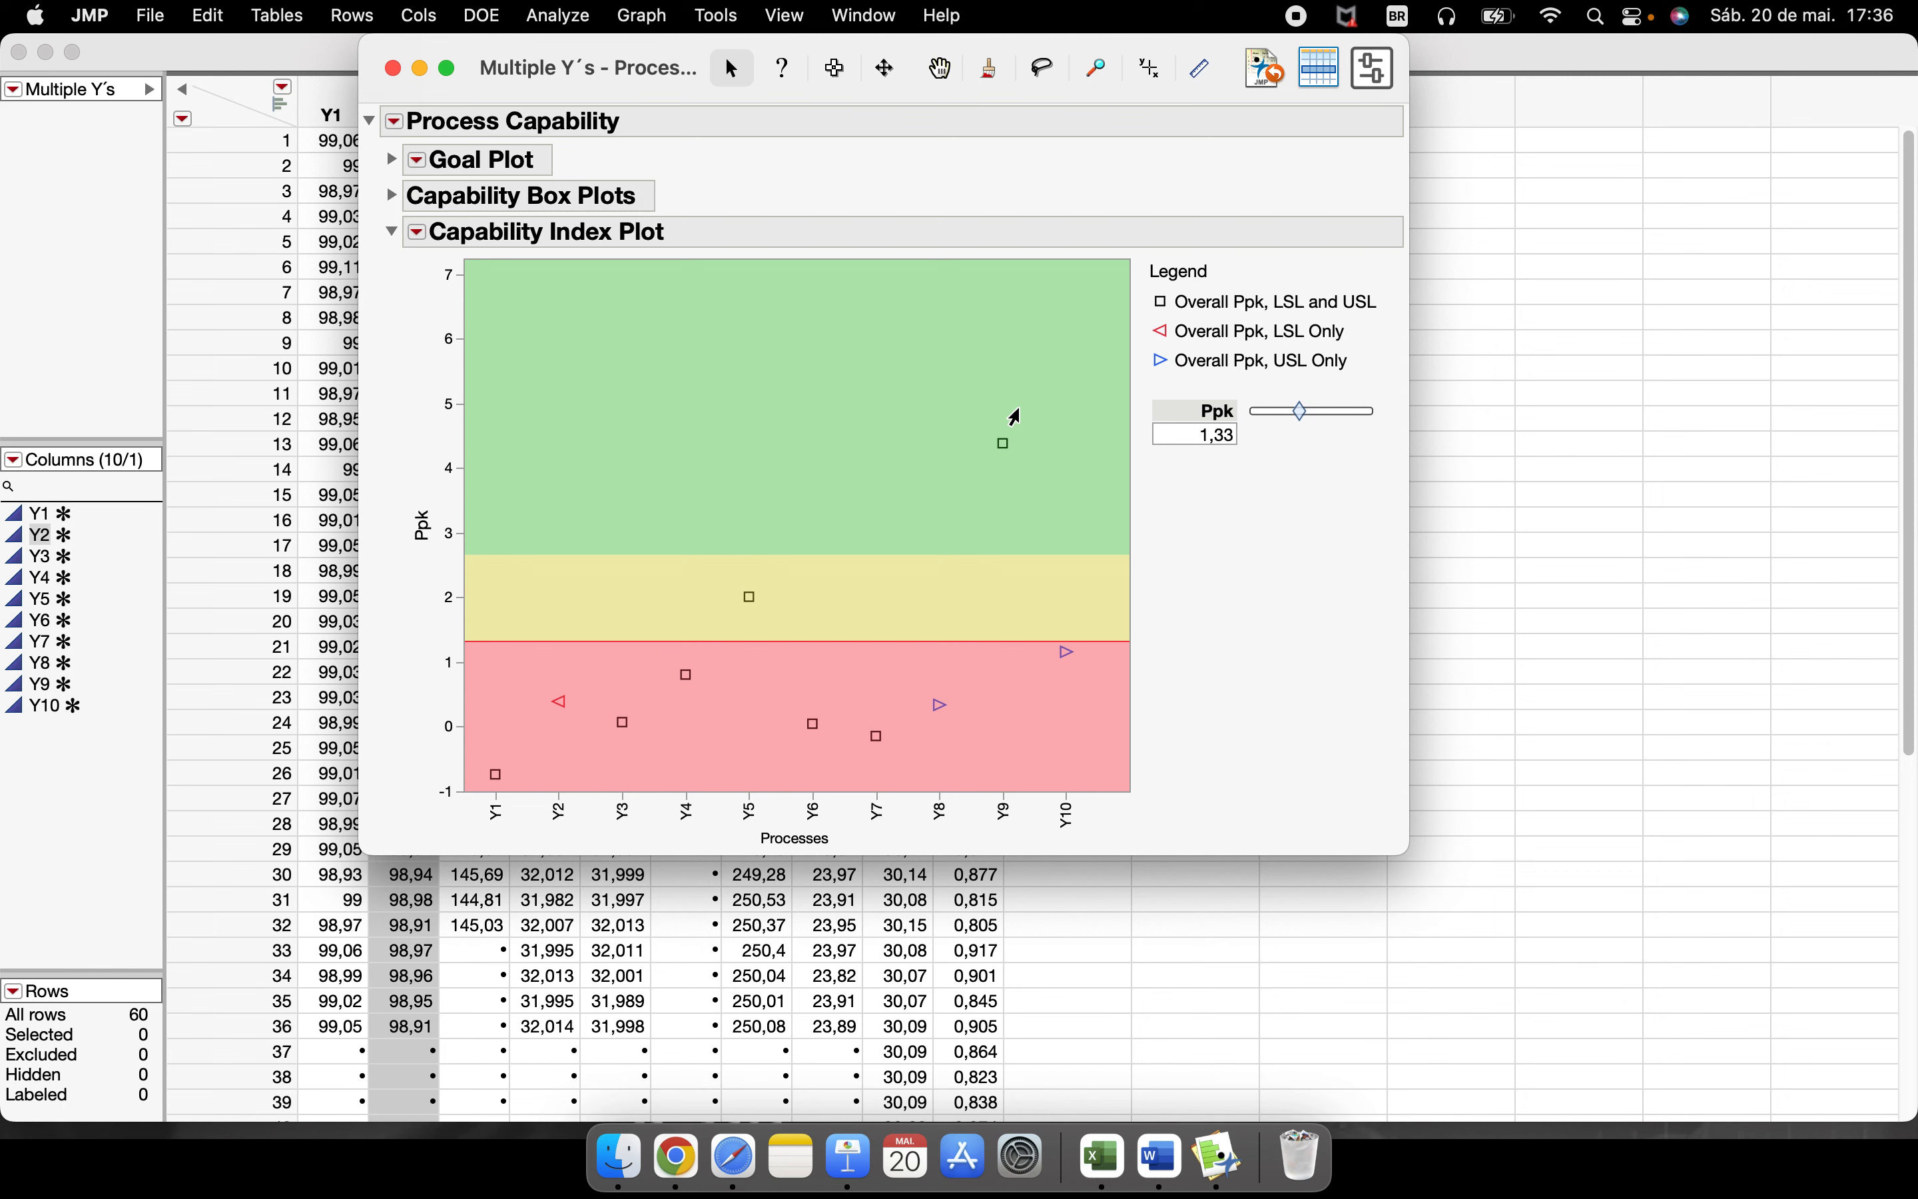
- Open Y9's control chart from the Capability Index Plot, inspect the points below the lower control limit, and minimize the chart window
mouse_move(1002, 450)
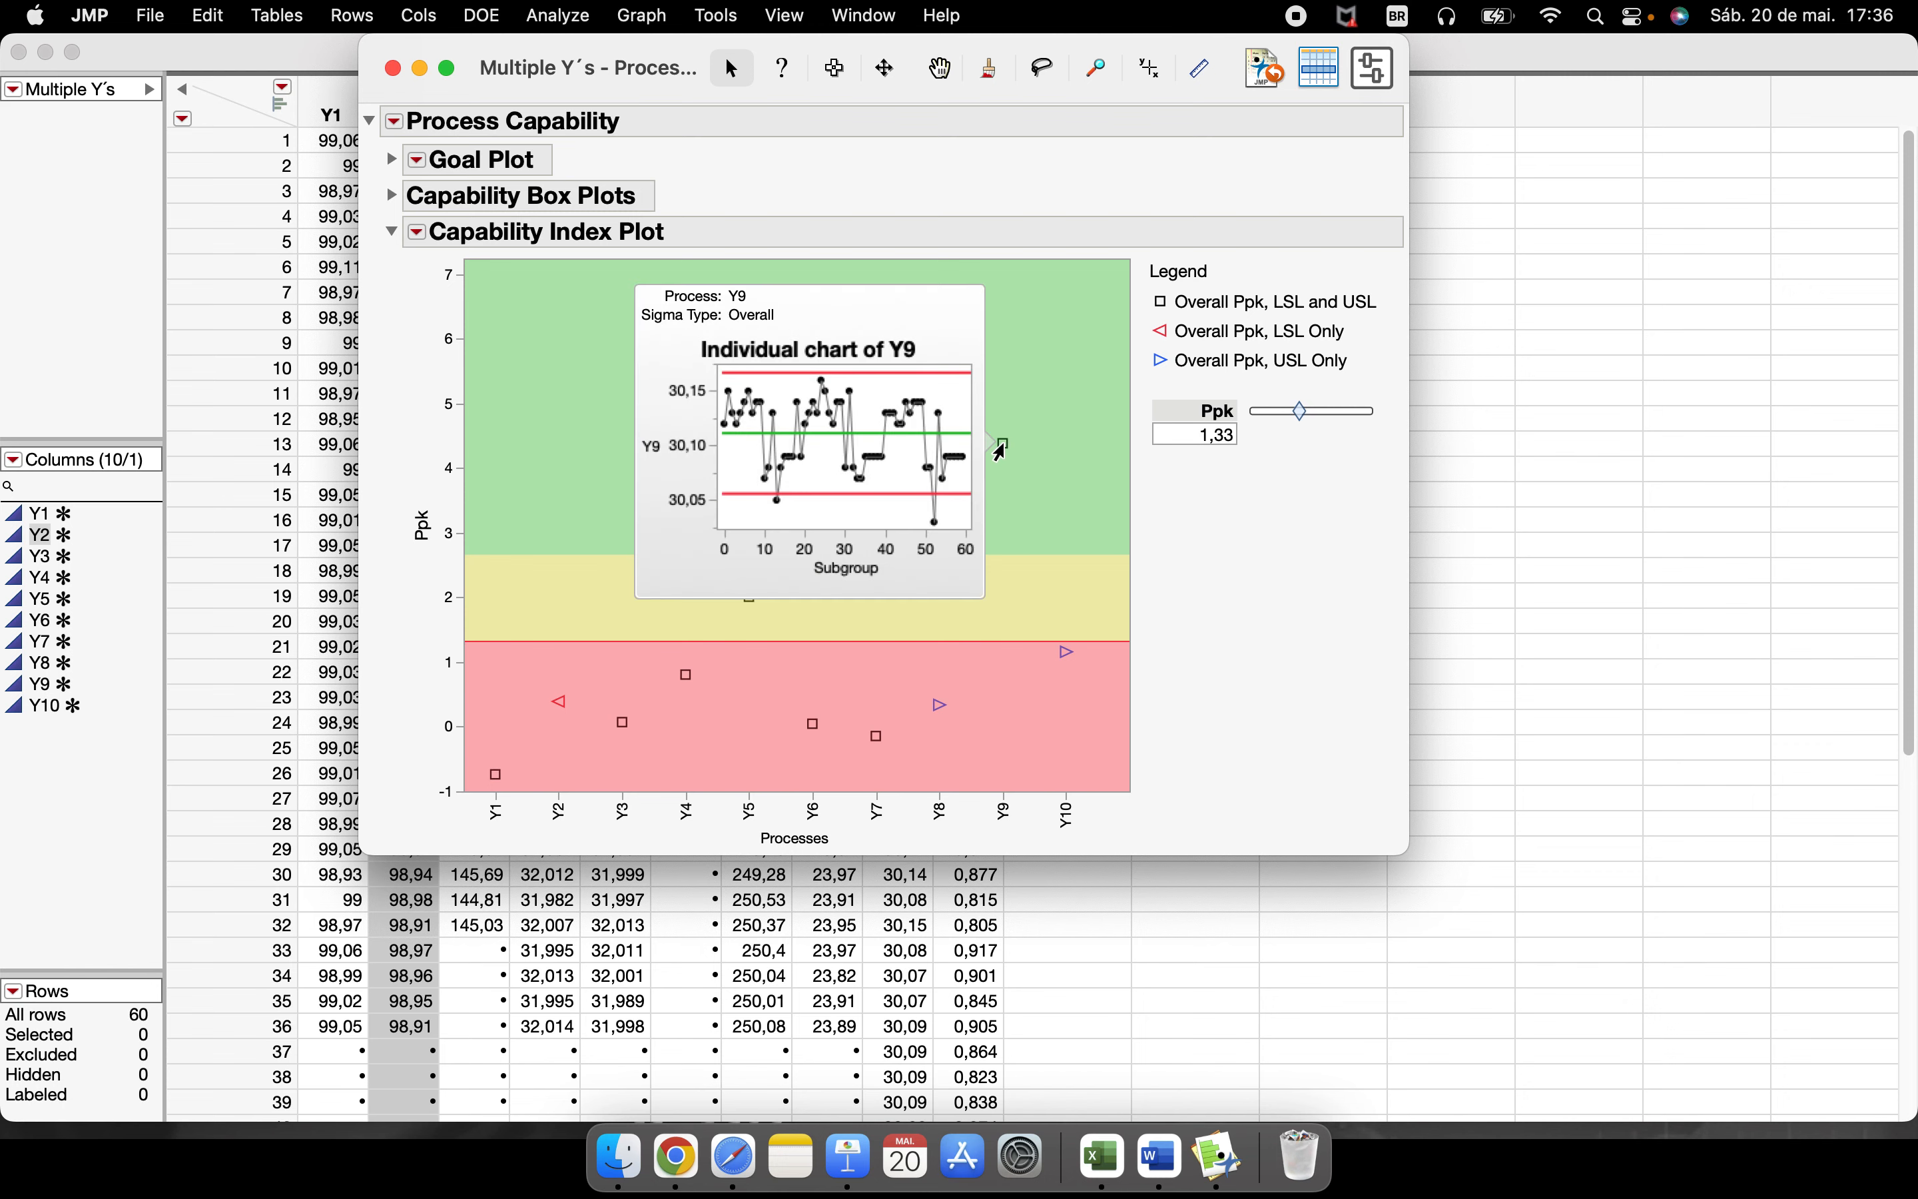
click(843, 441)
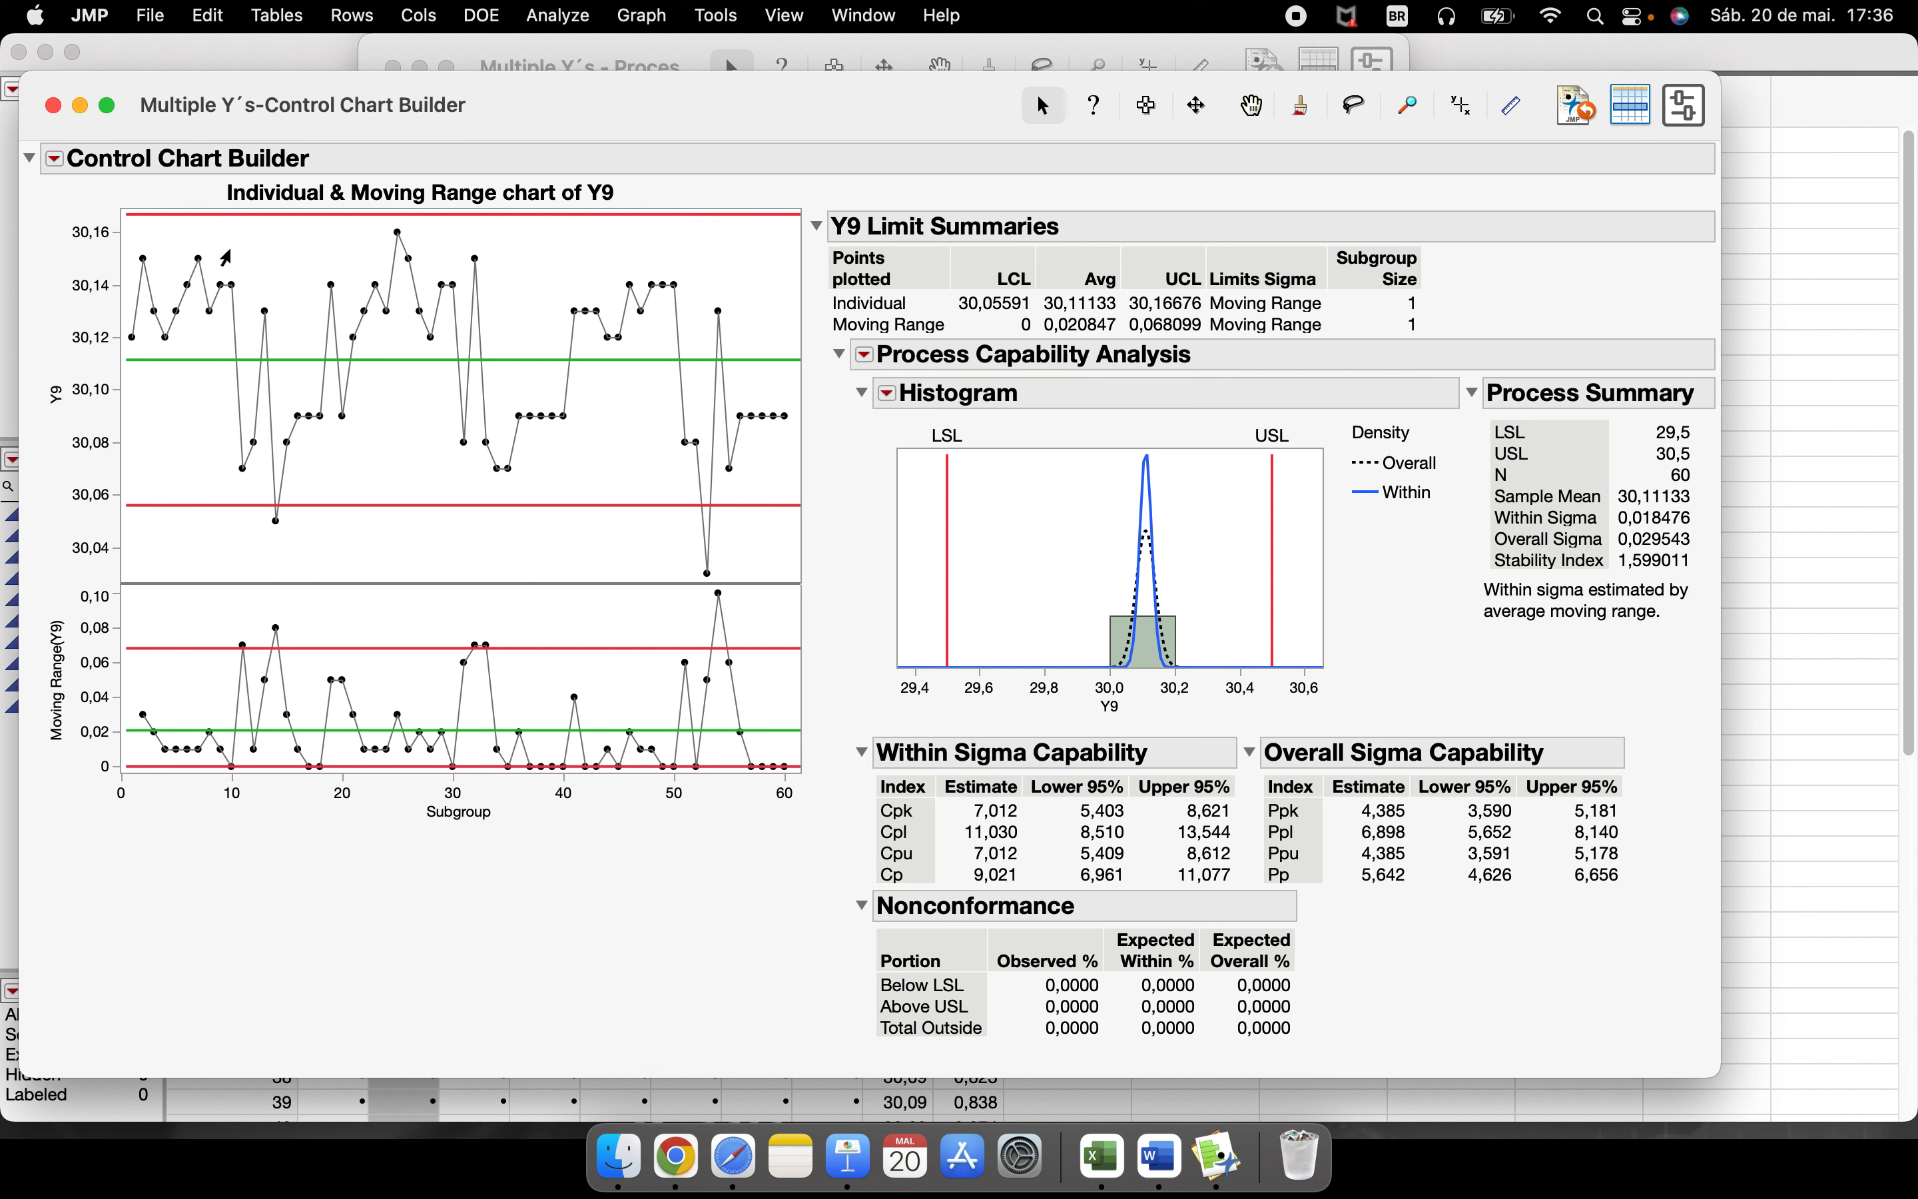
click(706, 573)
click(276, 521)
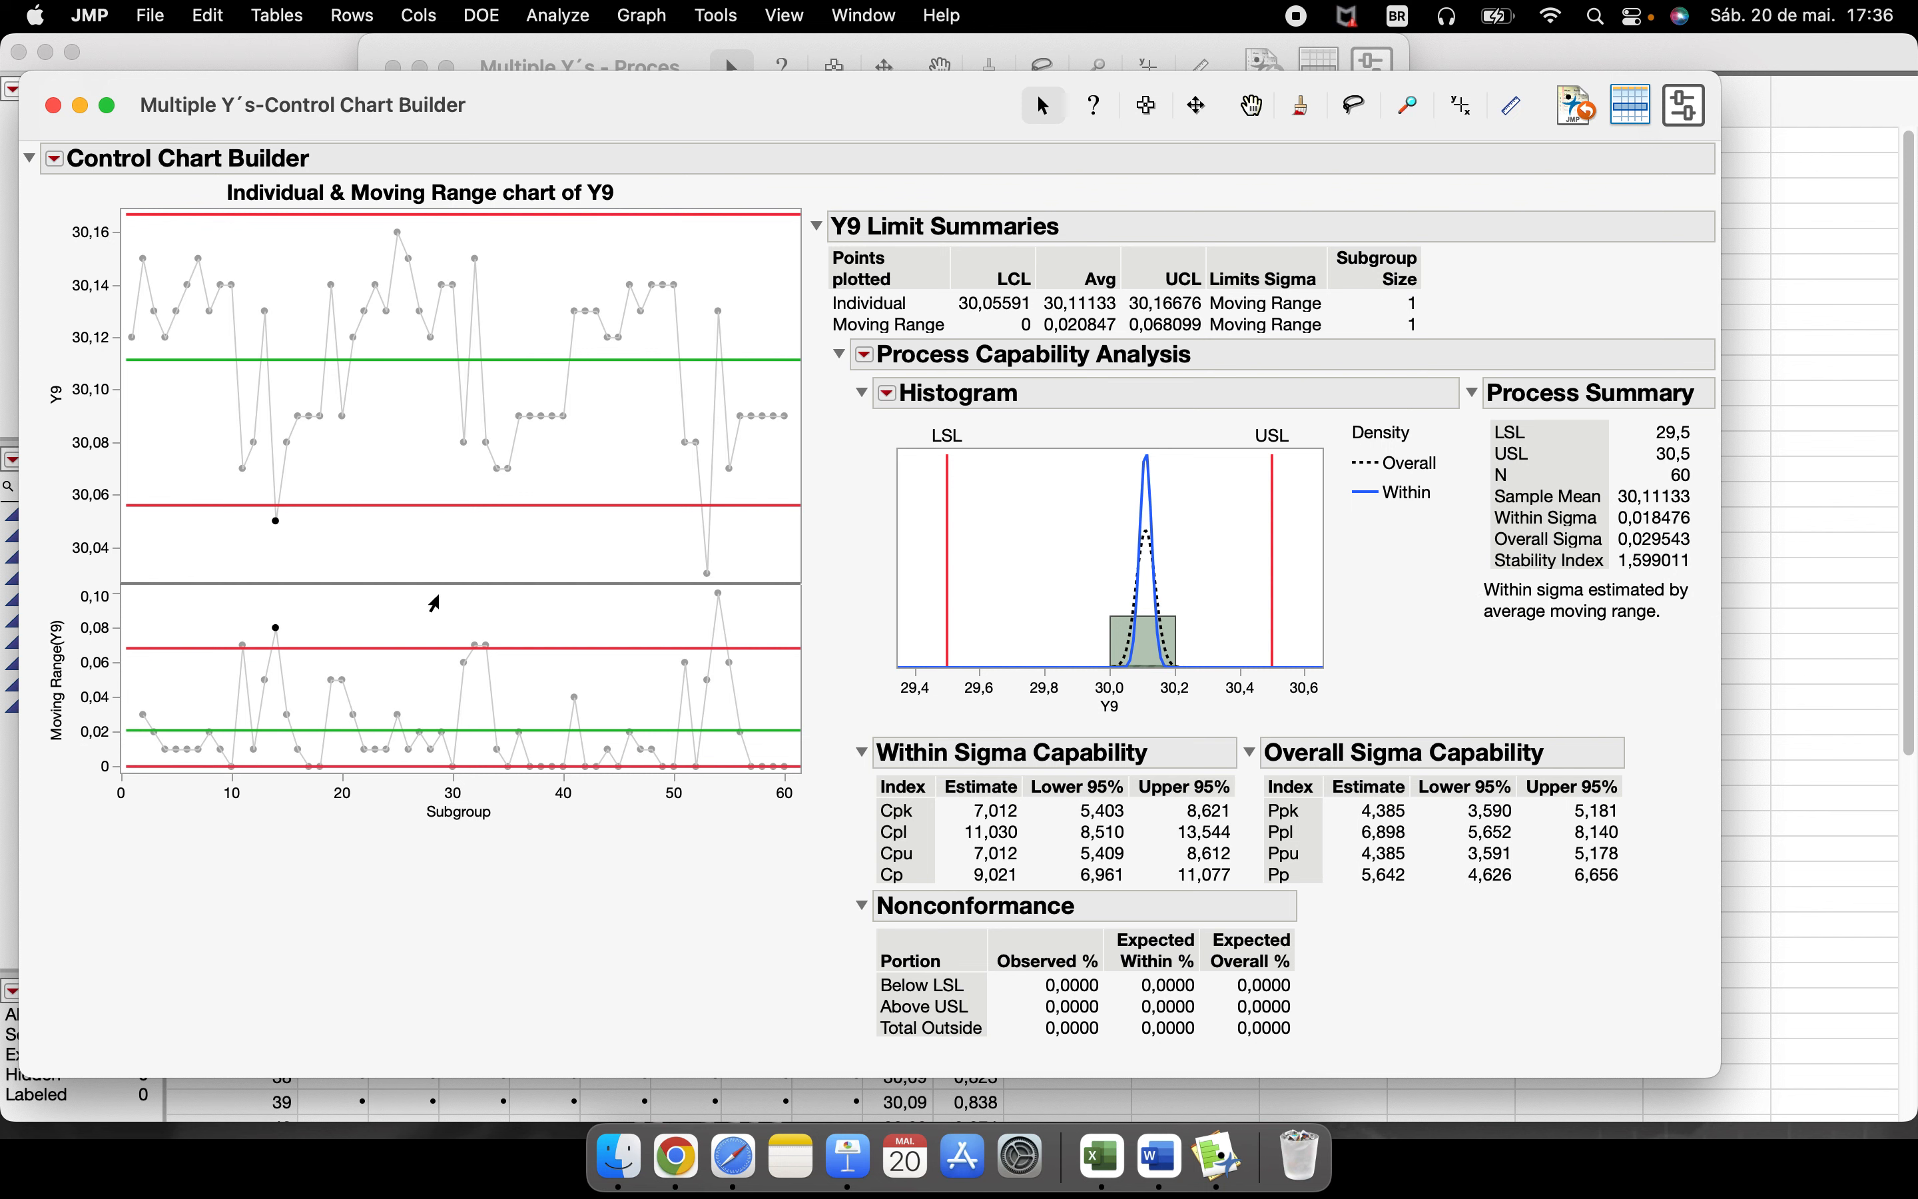
click(698, 593)
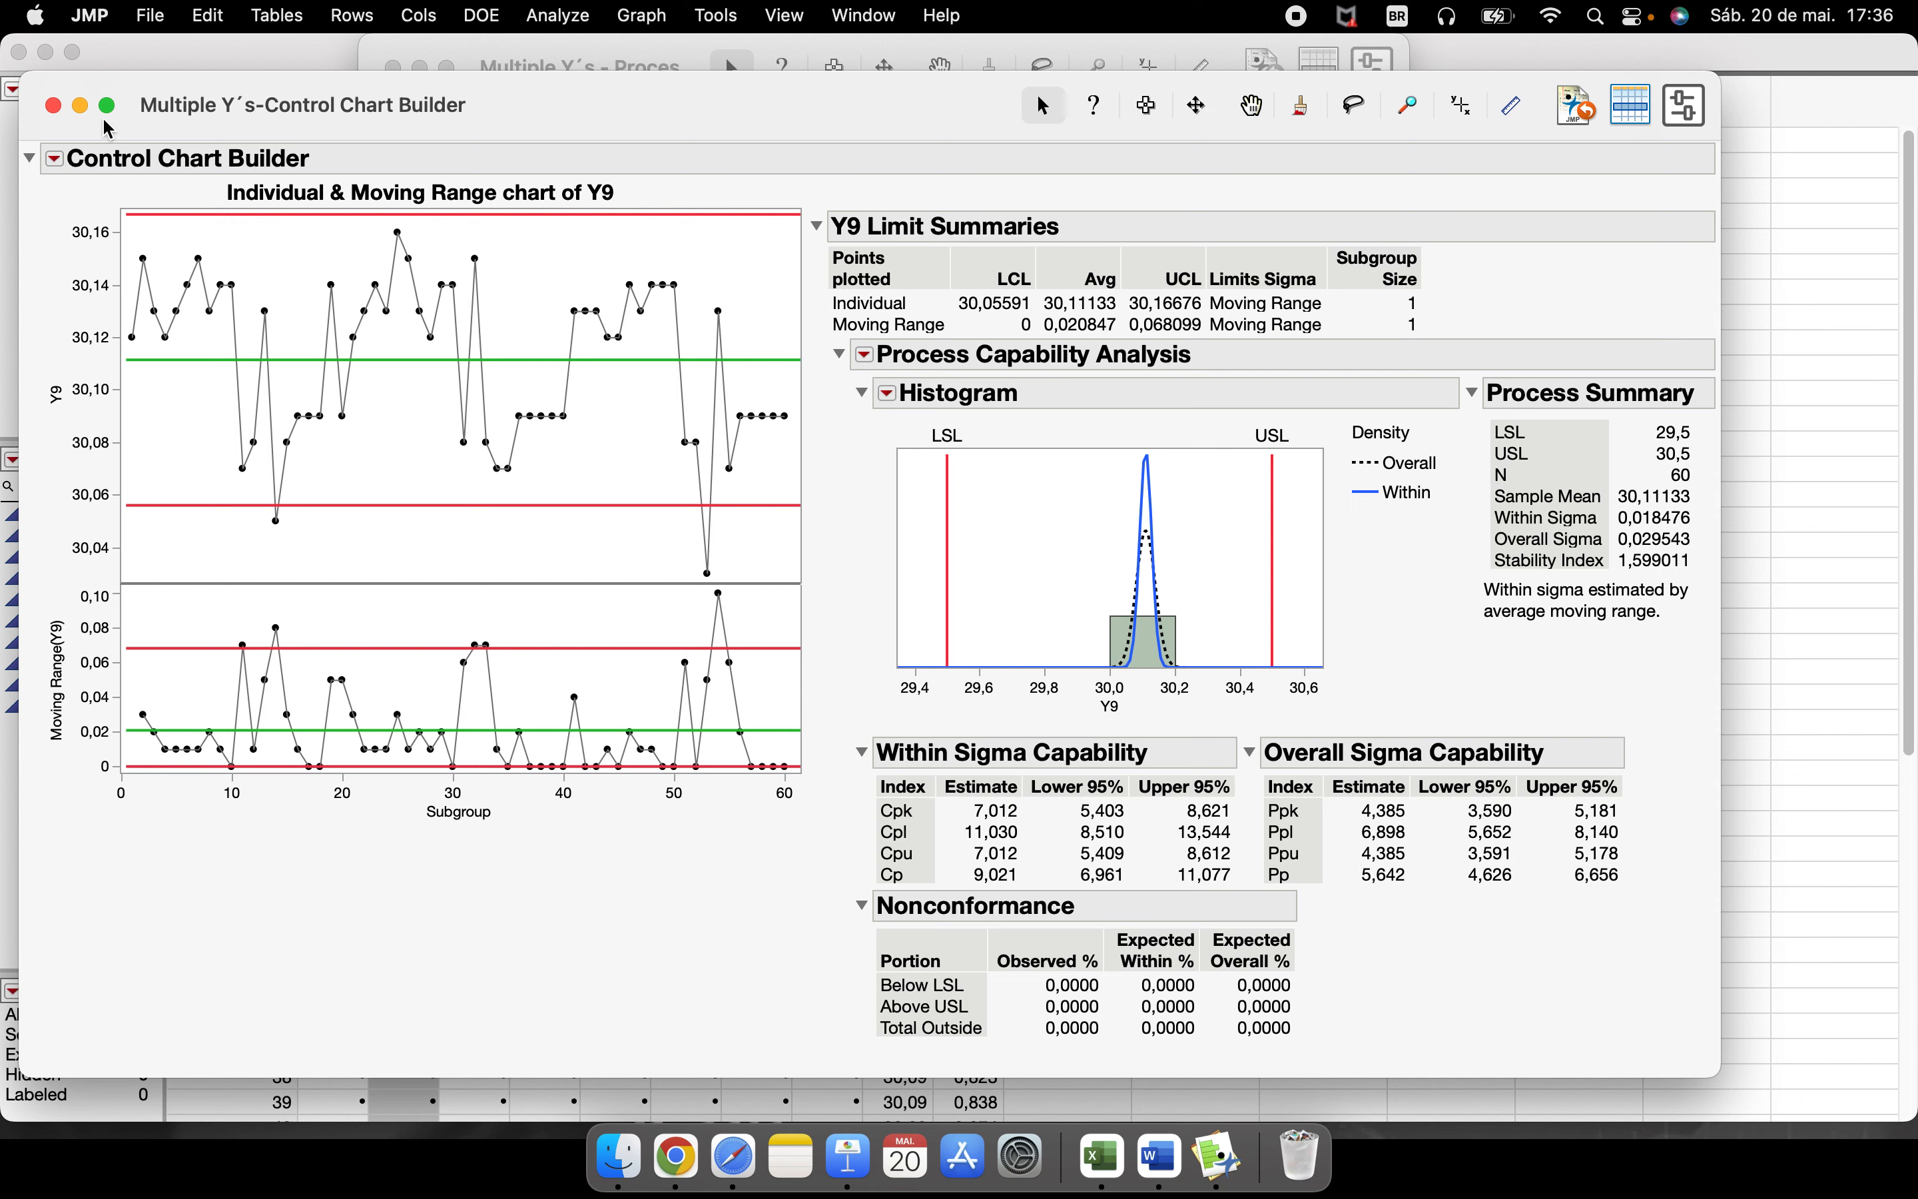
click(82, 106)
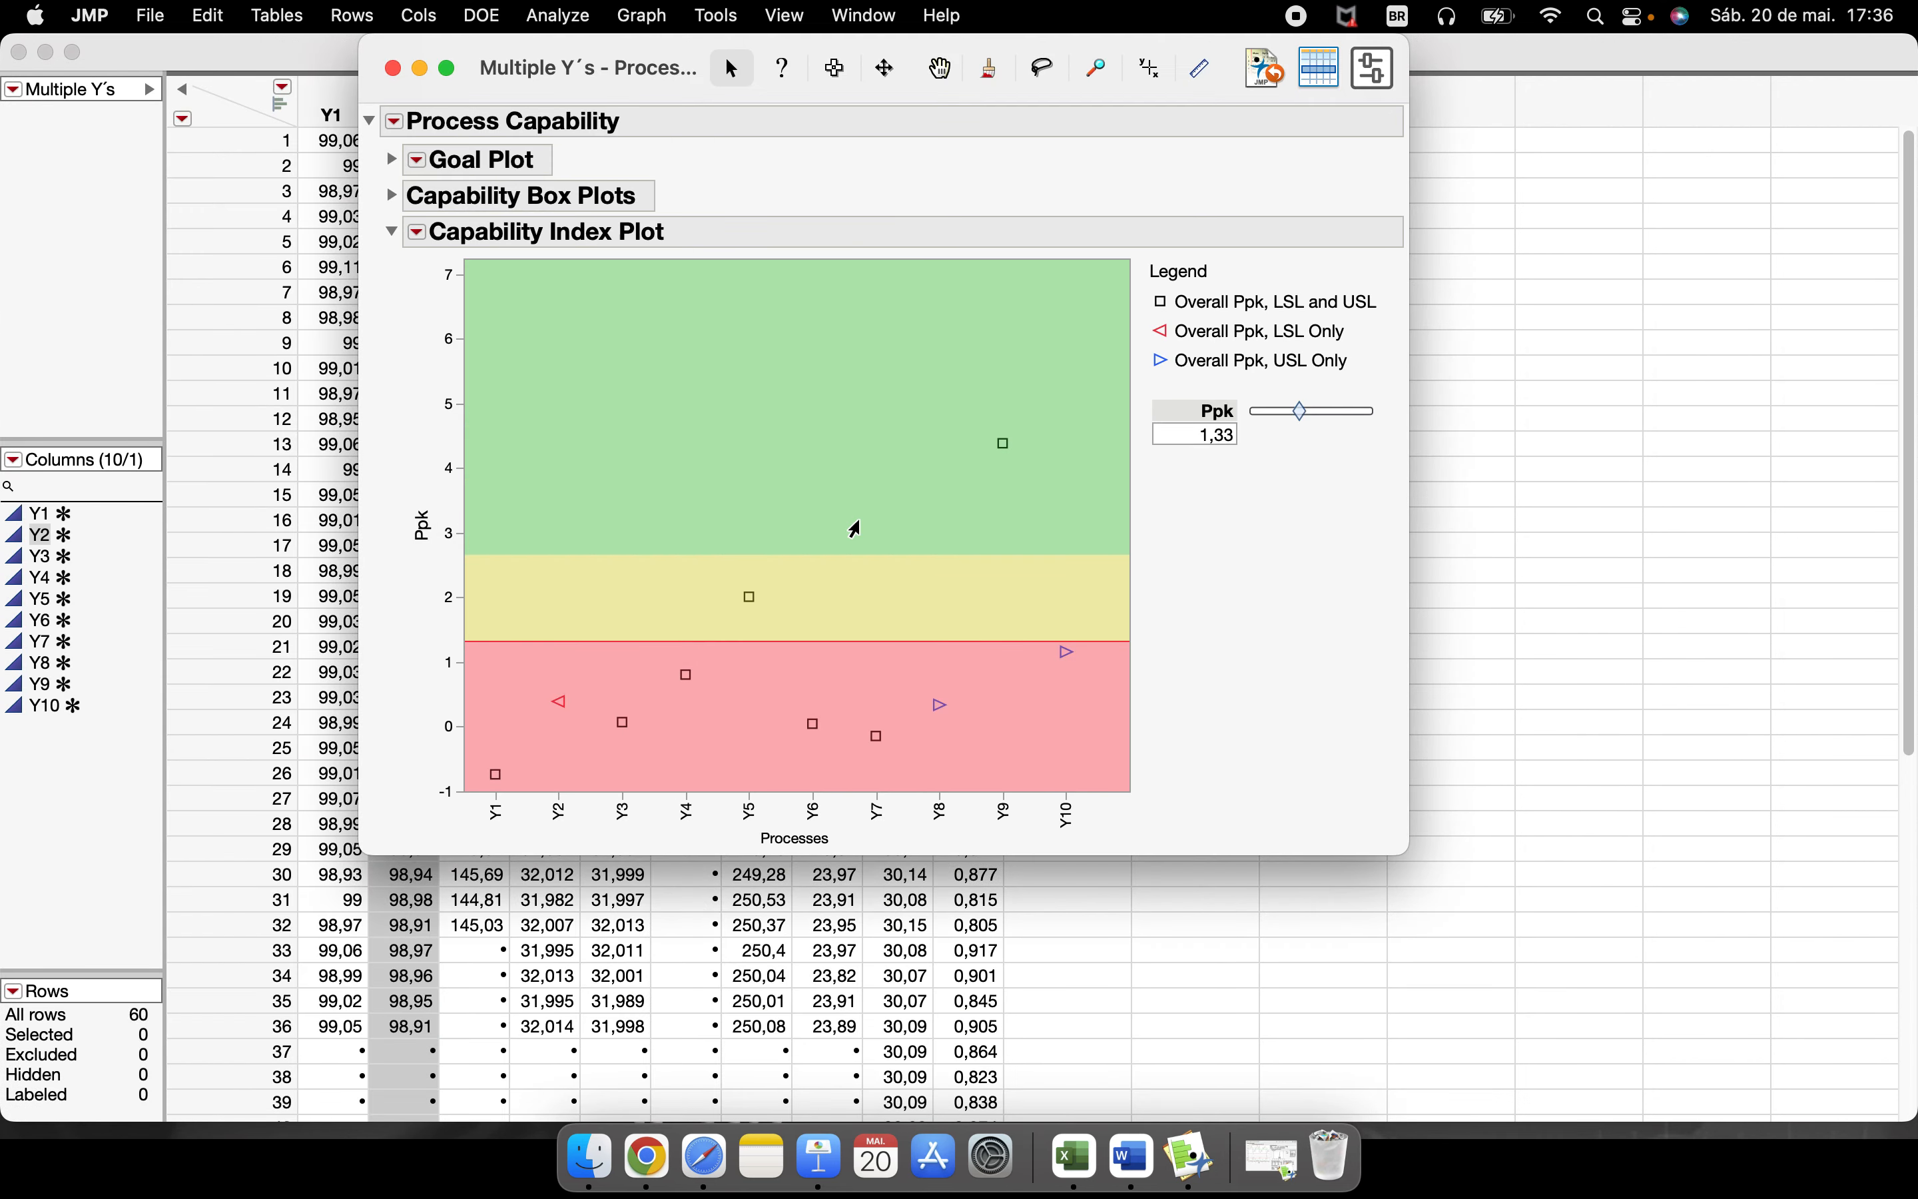
- Turn on Show Within Sigma Points for the Capability Index Plot and compare Y9's within and overall points
click(418, 232)
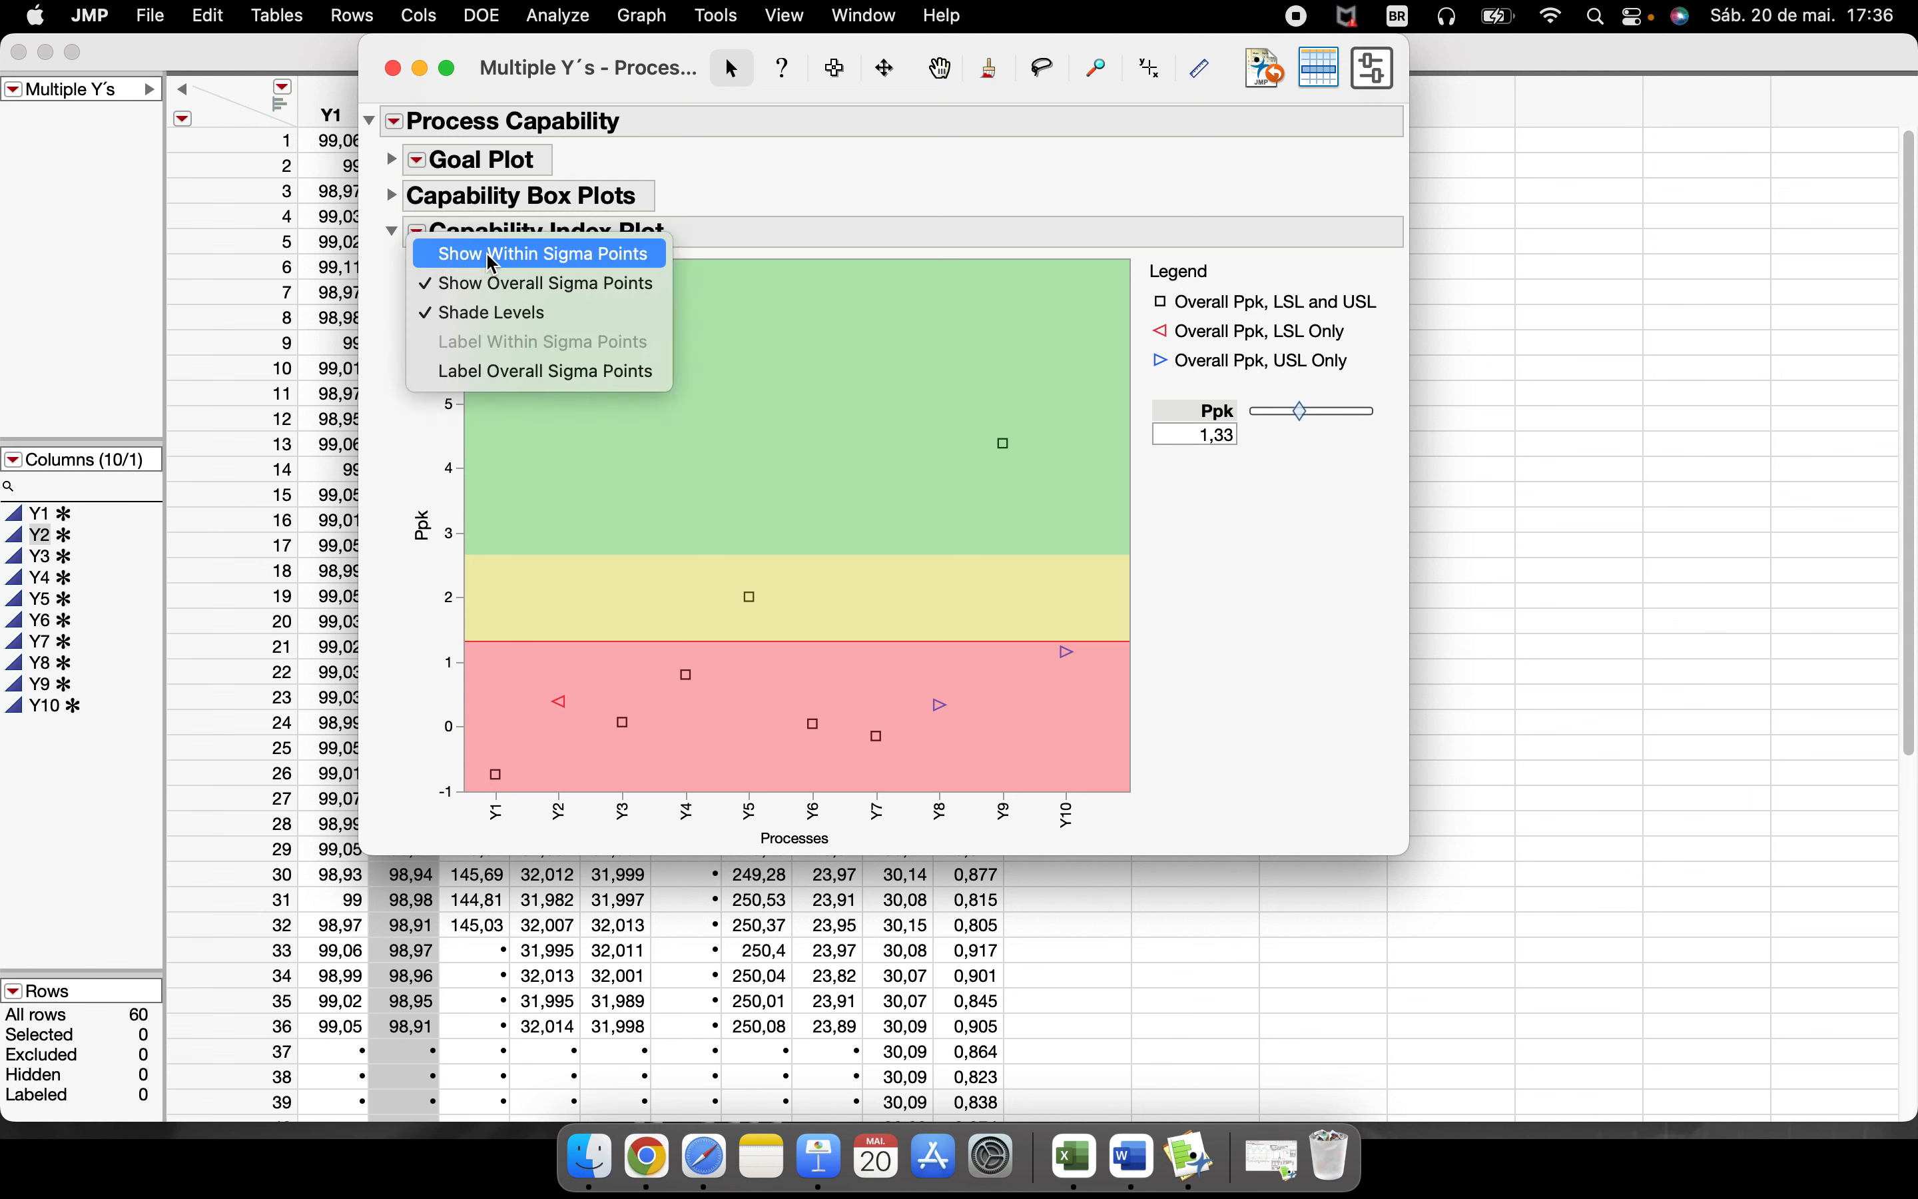
click(534, 259)
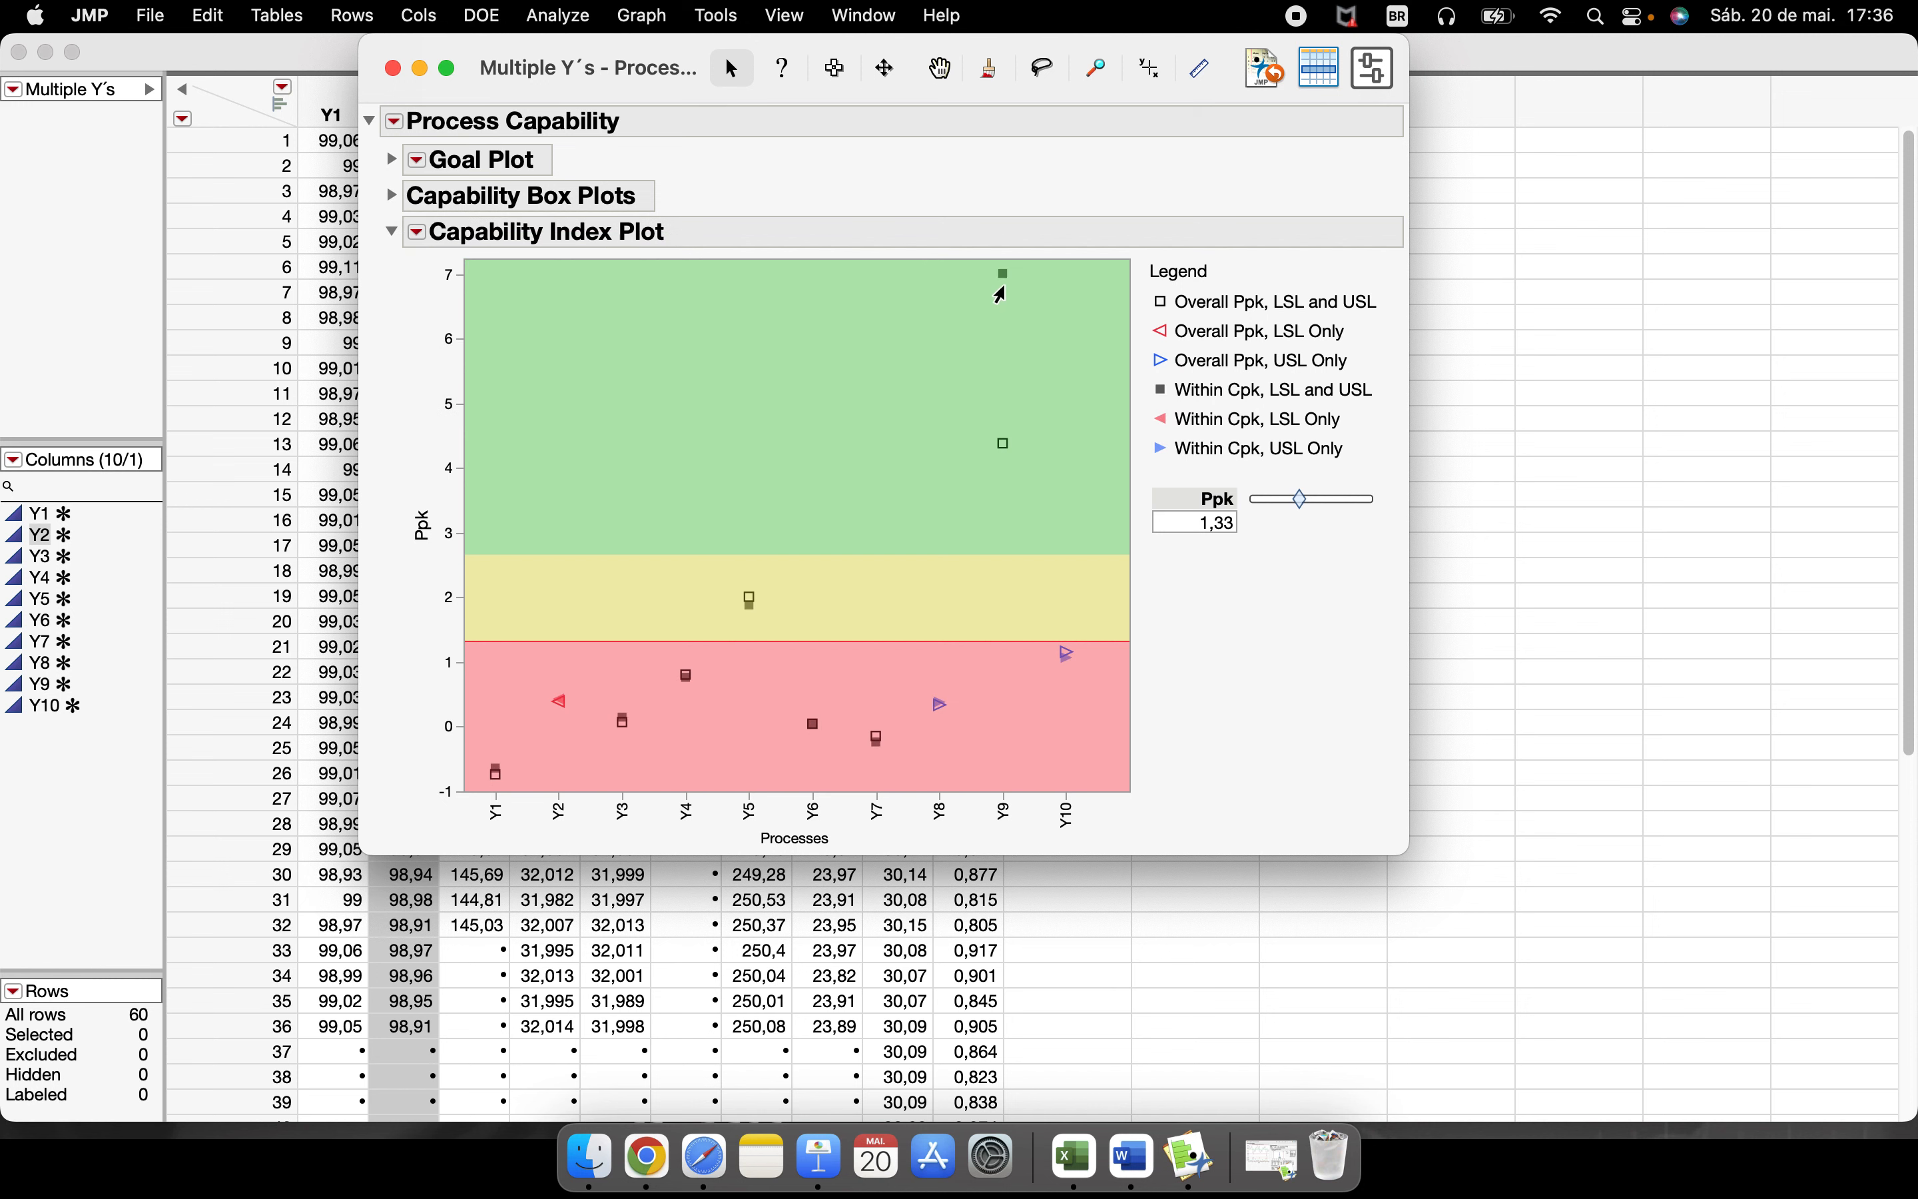
mouse_move(1002, 283)
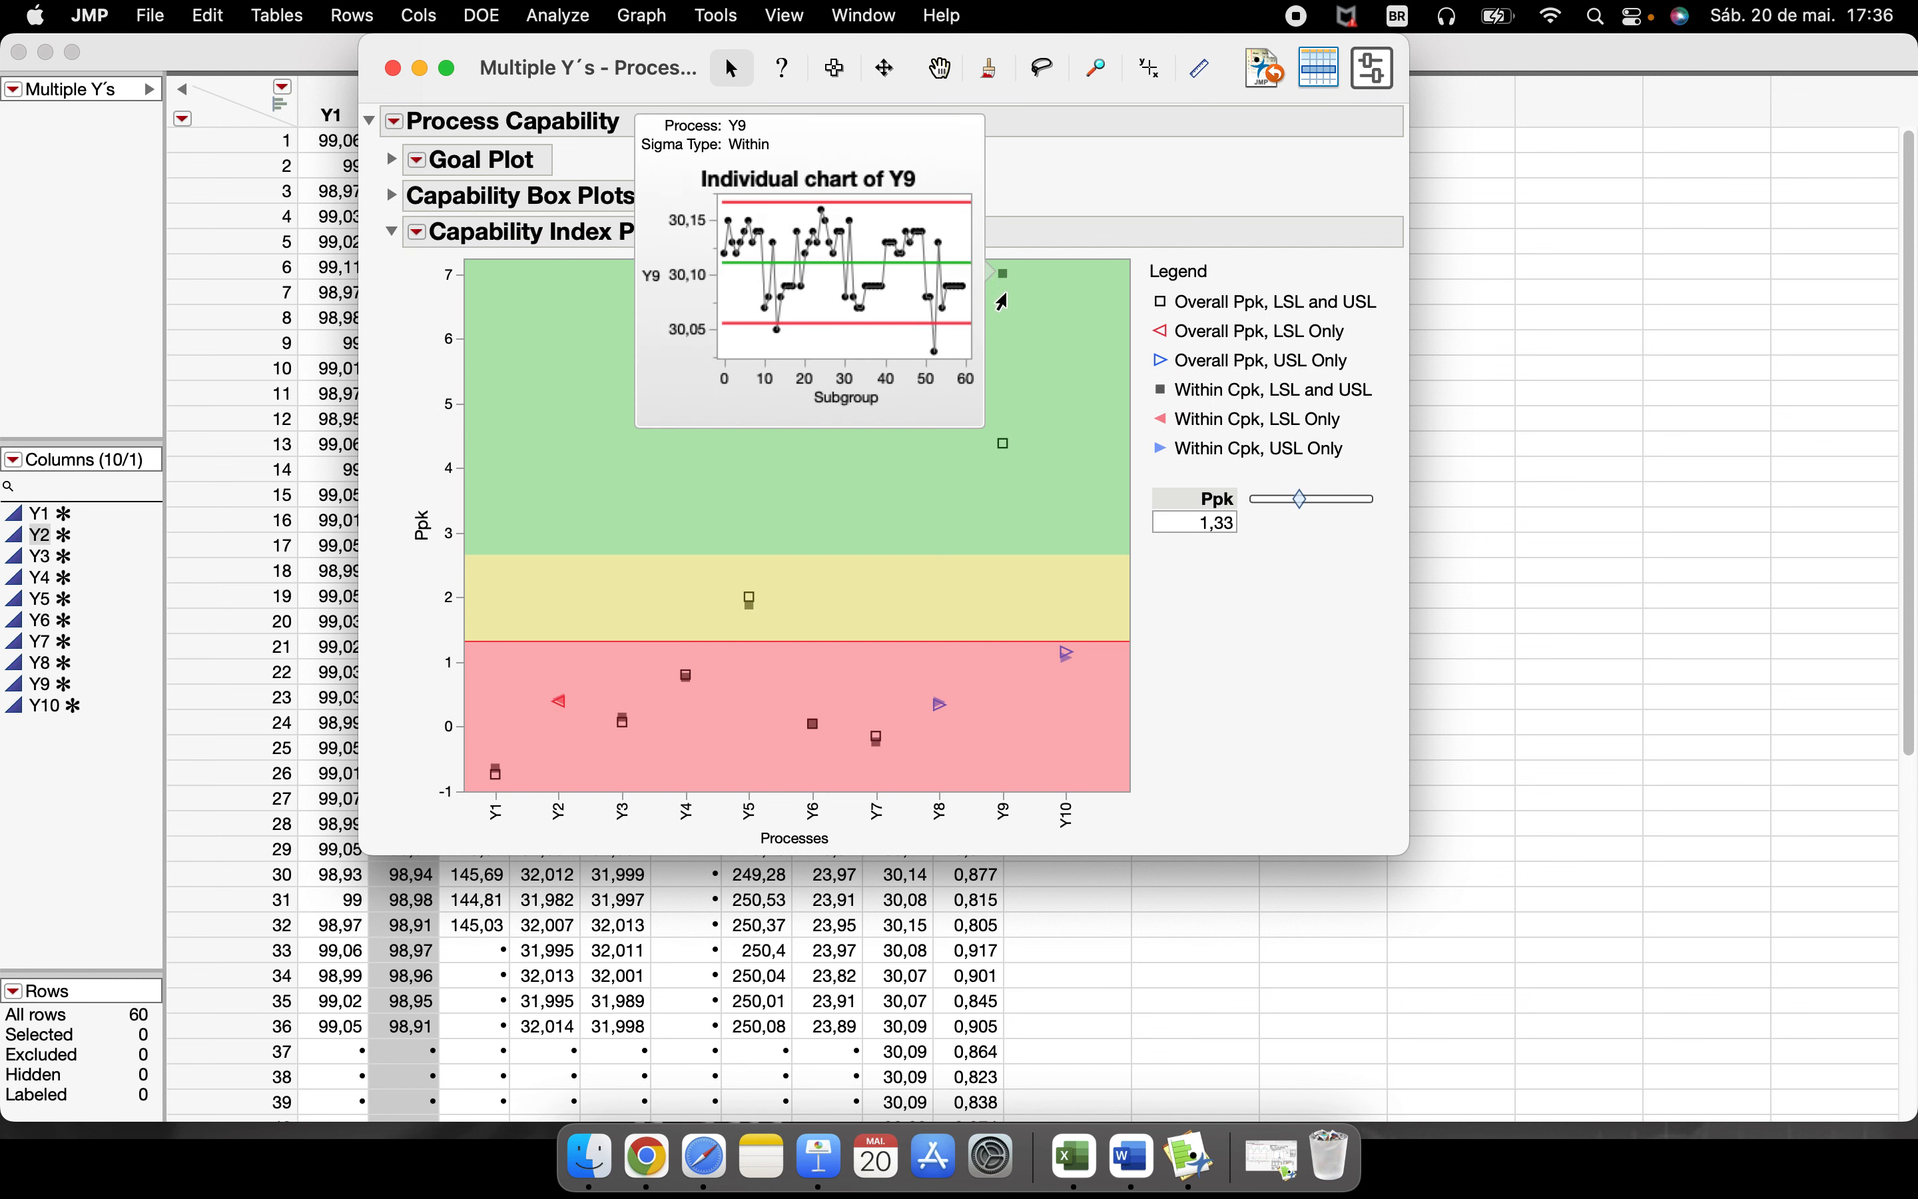
mouse_move(1003, 450)
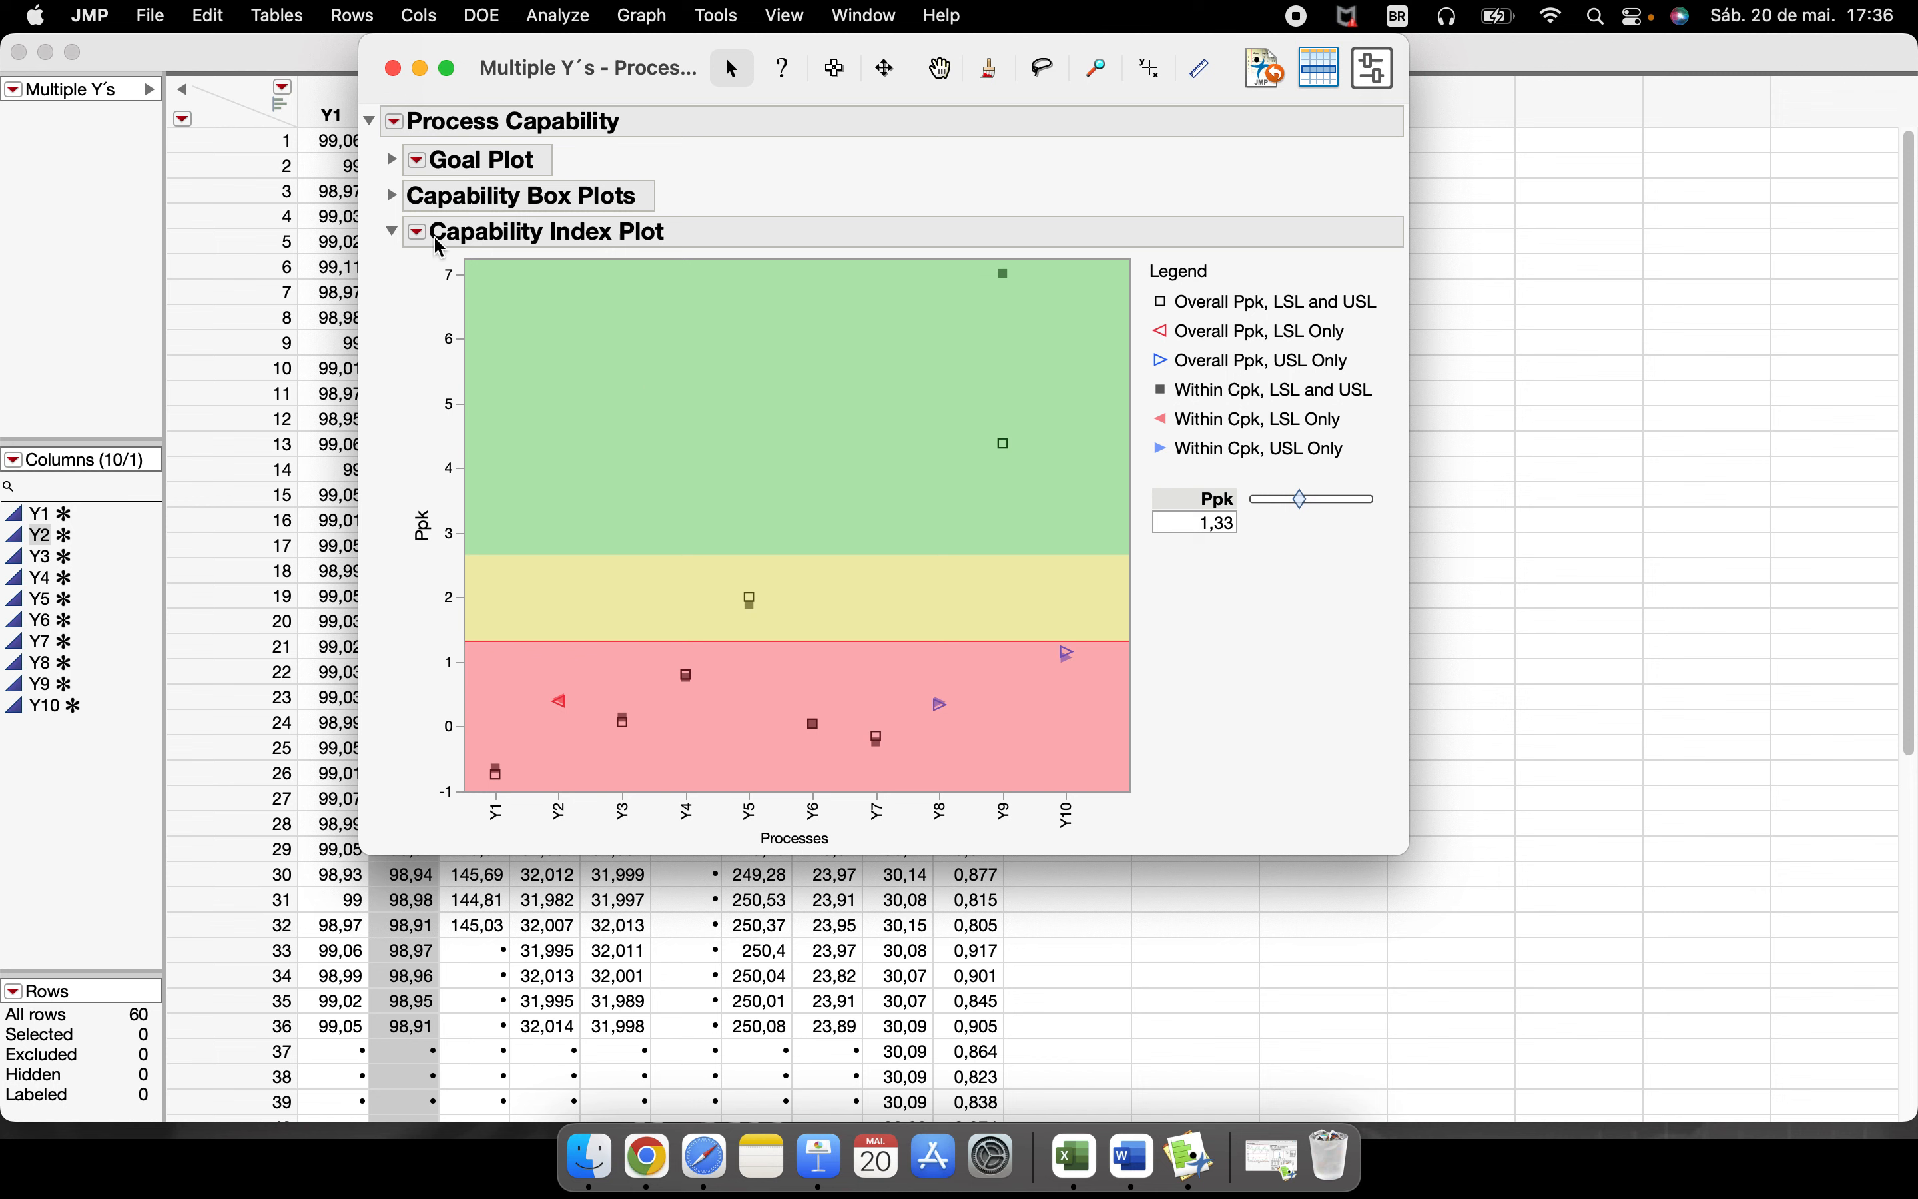
- Add the Process Performance Plot to the Process Capability report and collapse the Capability Index Plot section
click(397, 123)
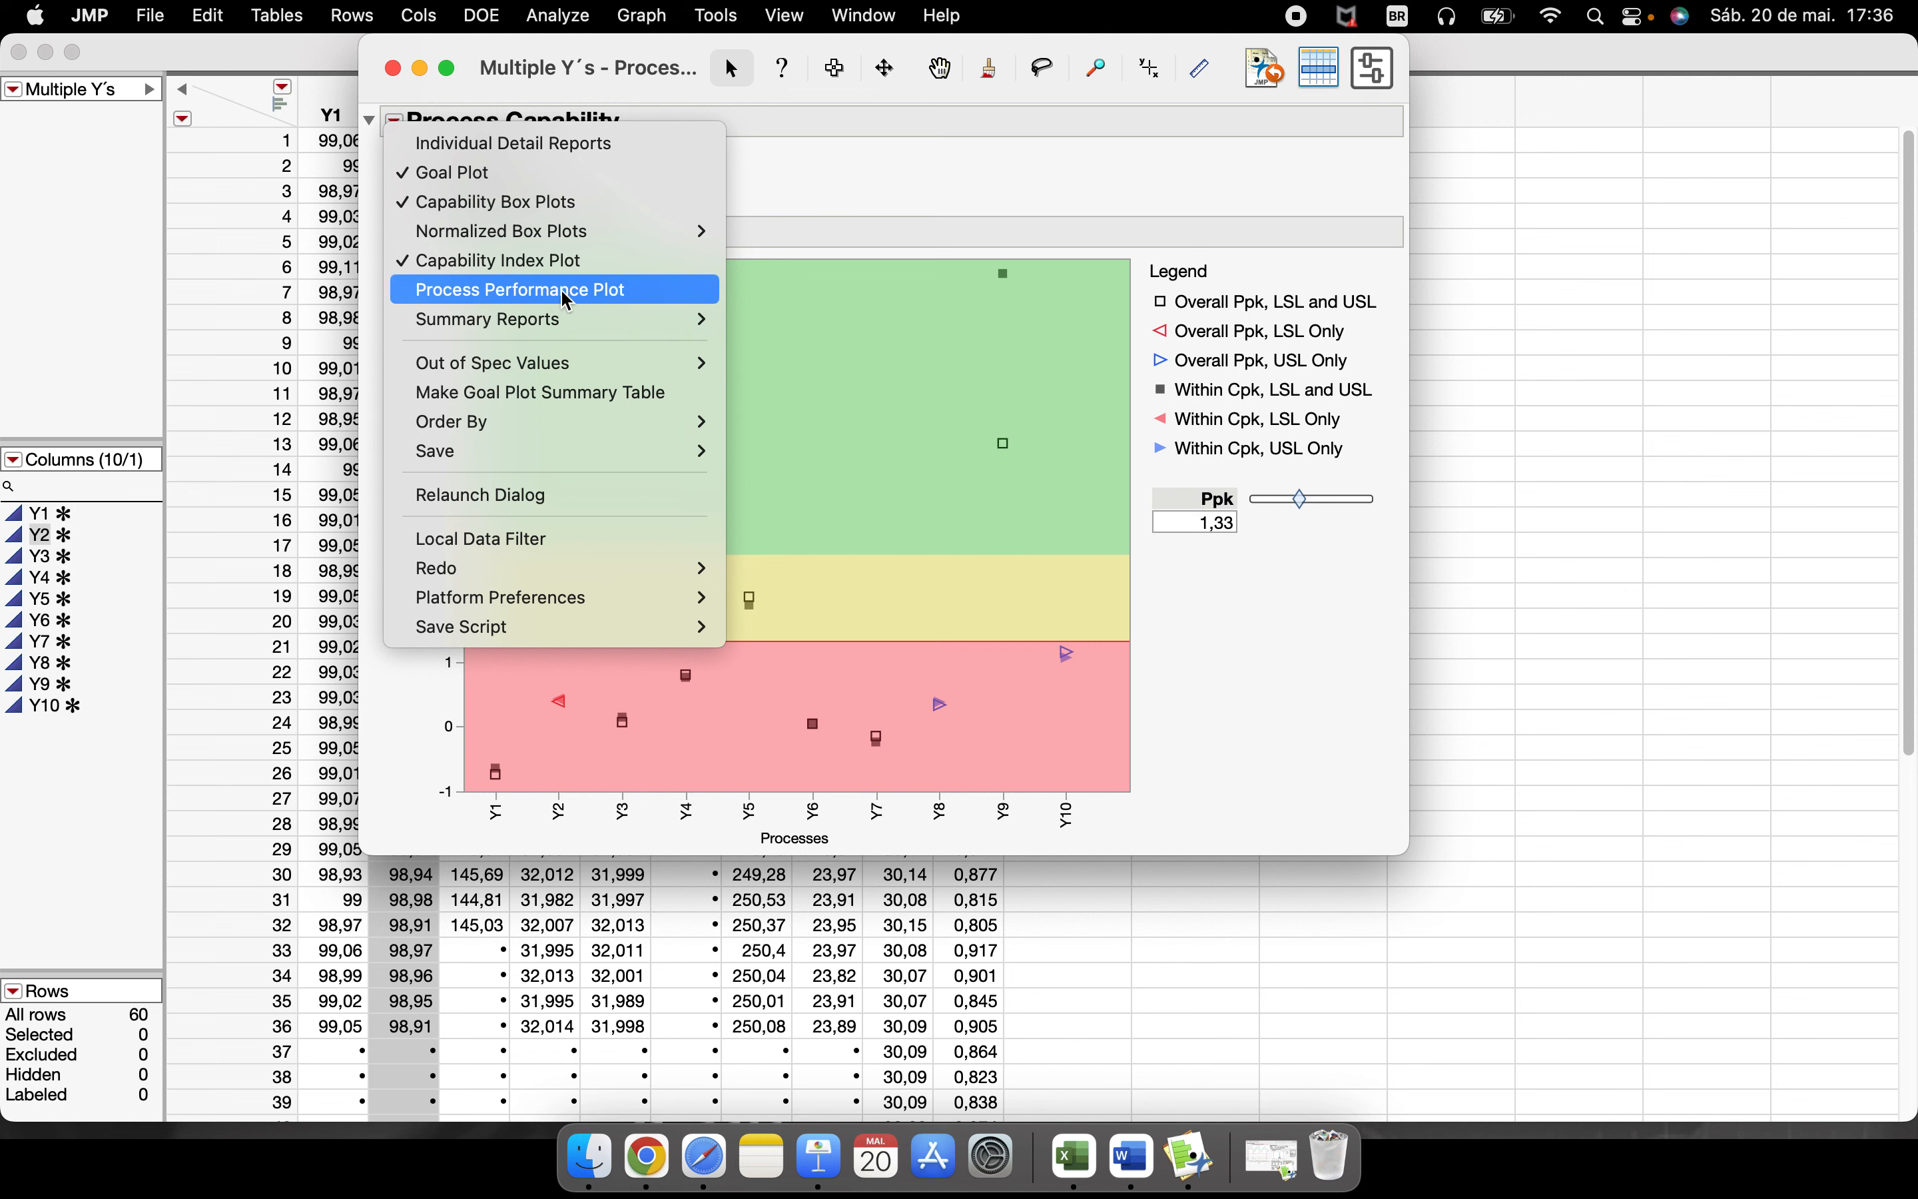
click(590, 290)
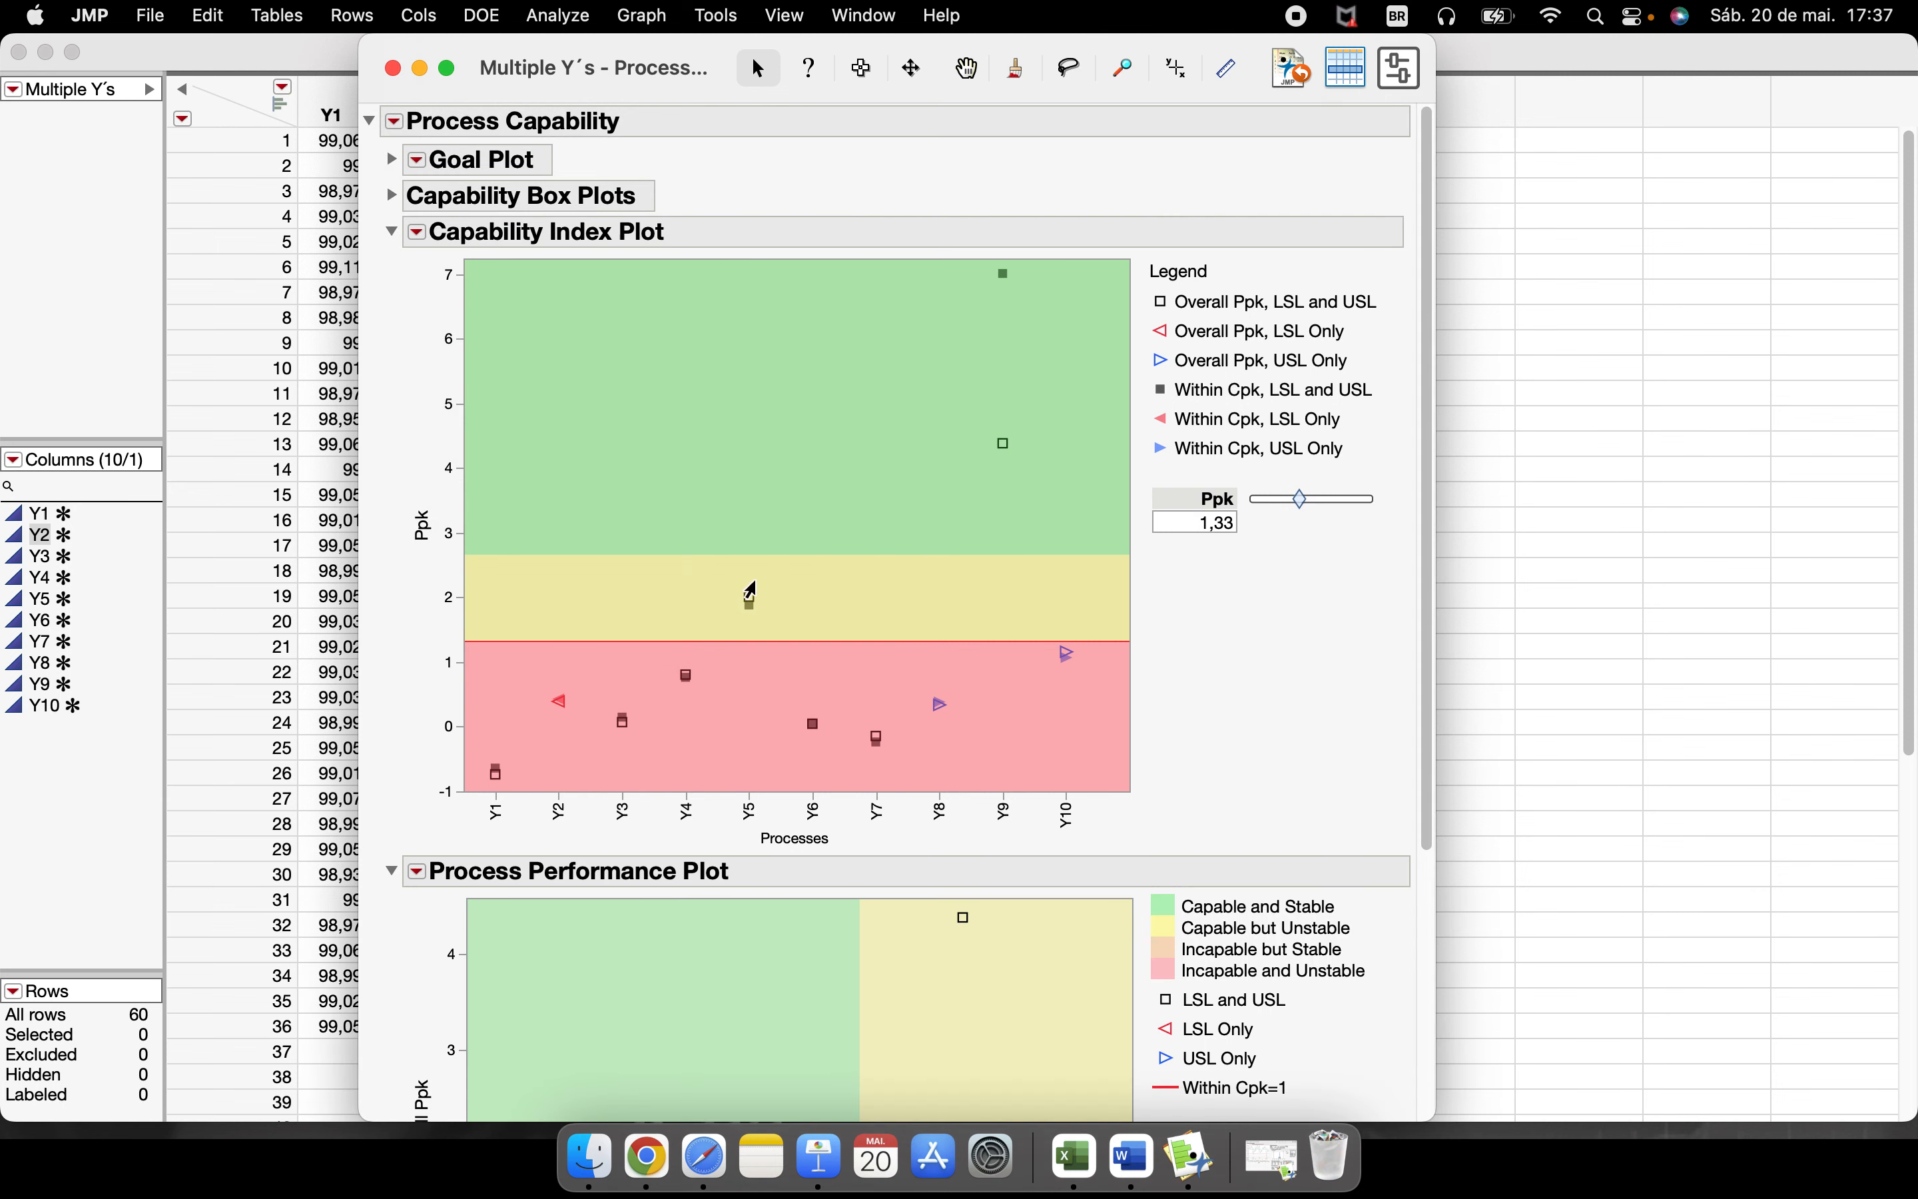
click(393, 233)
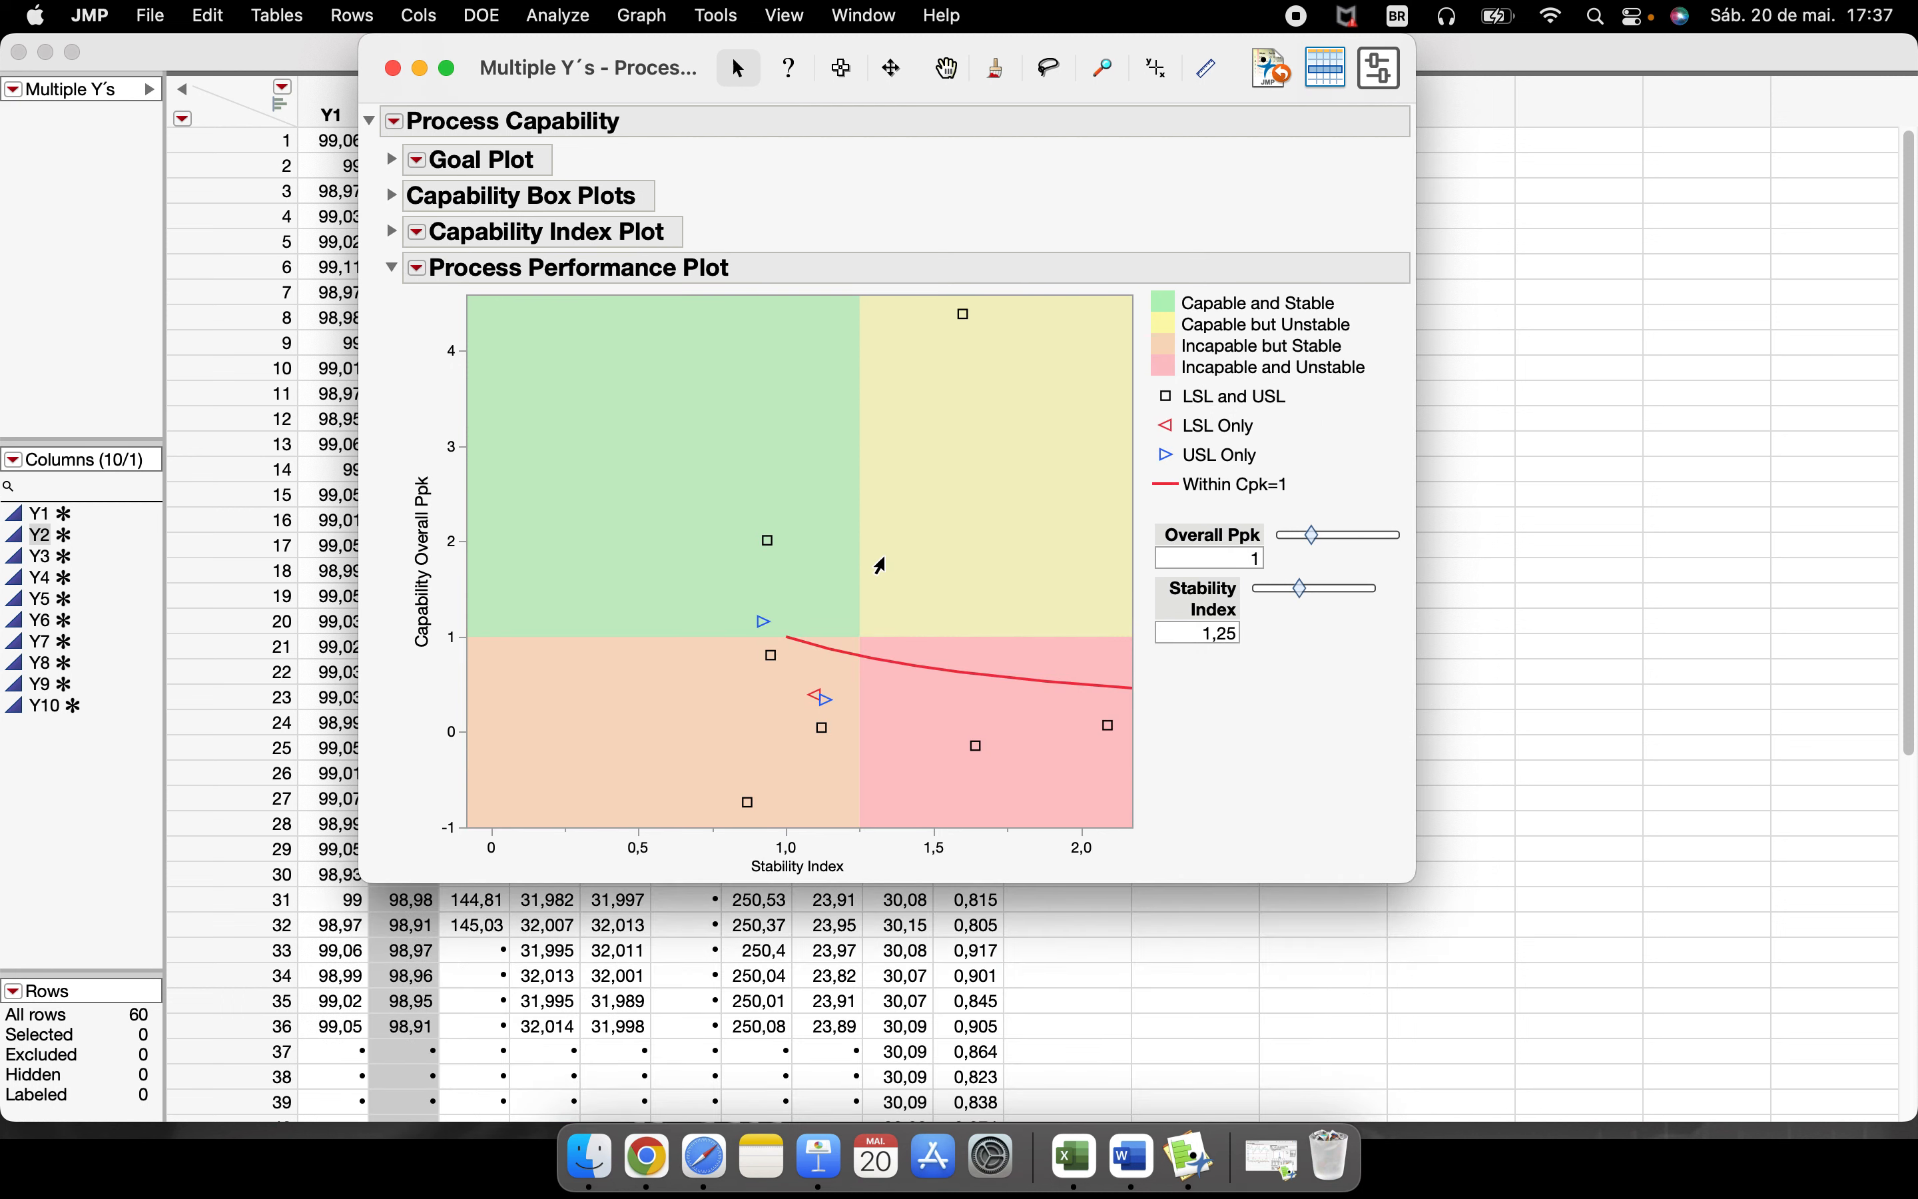
- Set the Process Performance Plot's Overall Ppk limit to 1,33 and its Stability Index limit to 1,1
click(1244, 553)
text(1,33)
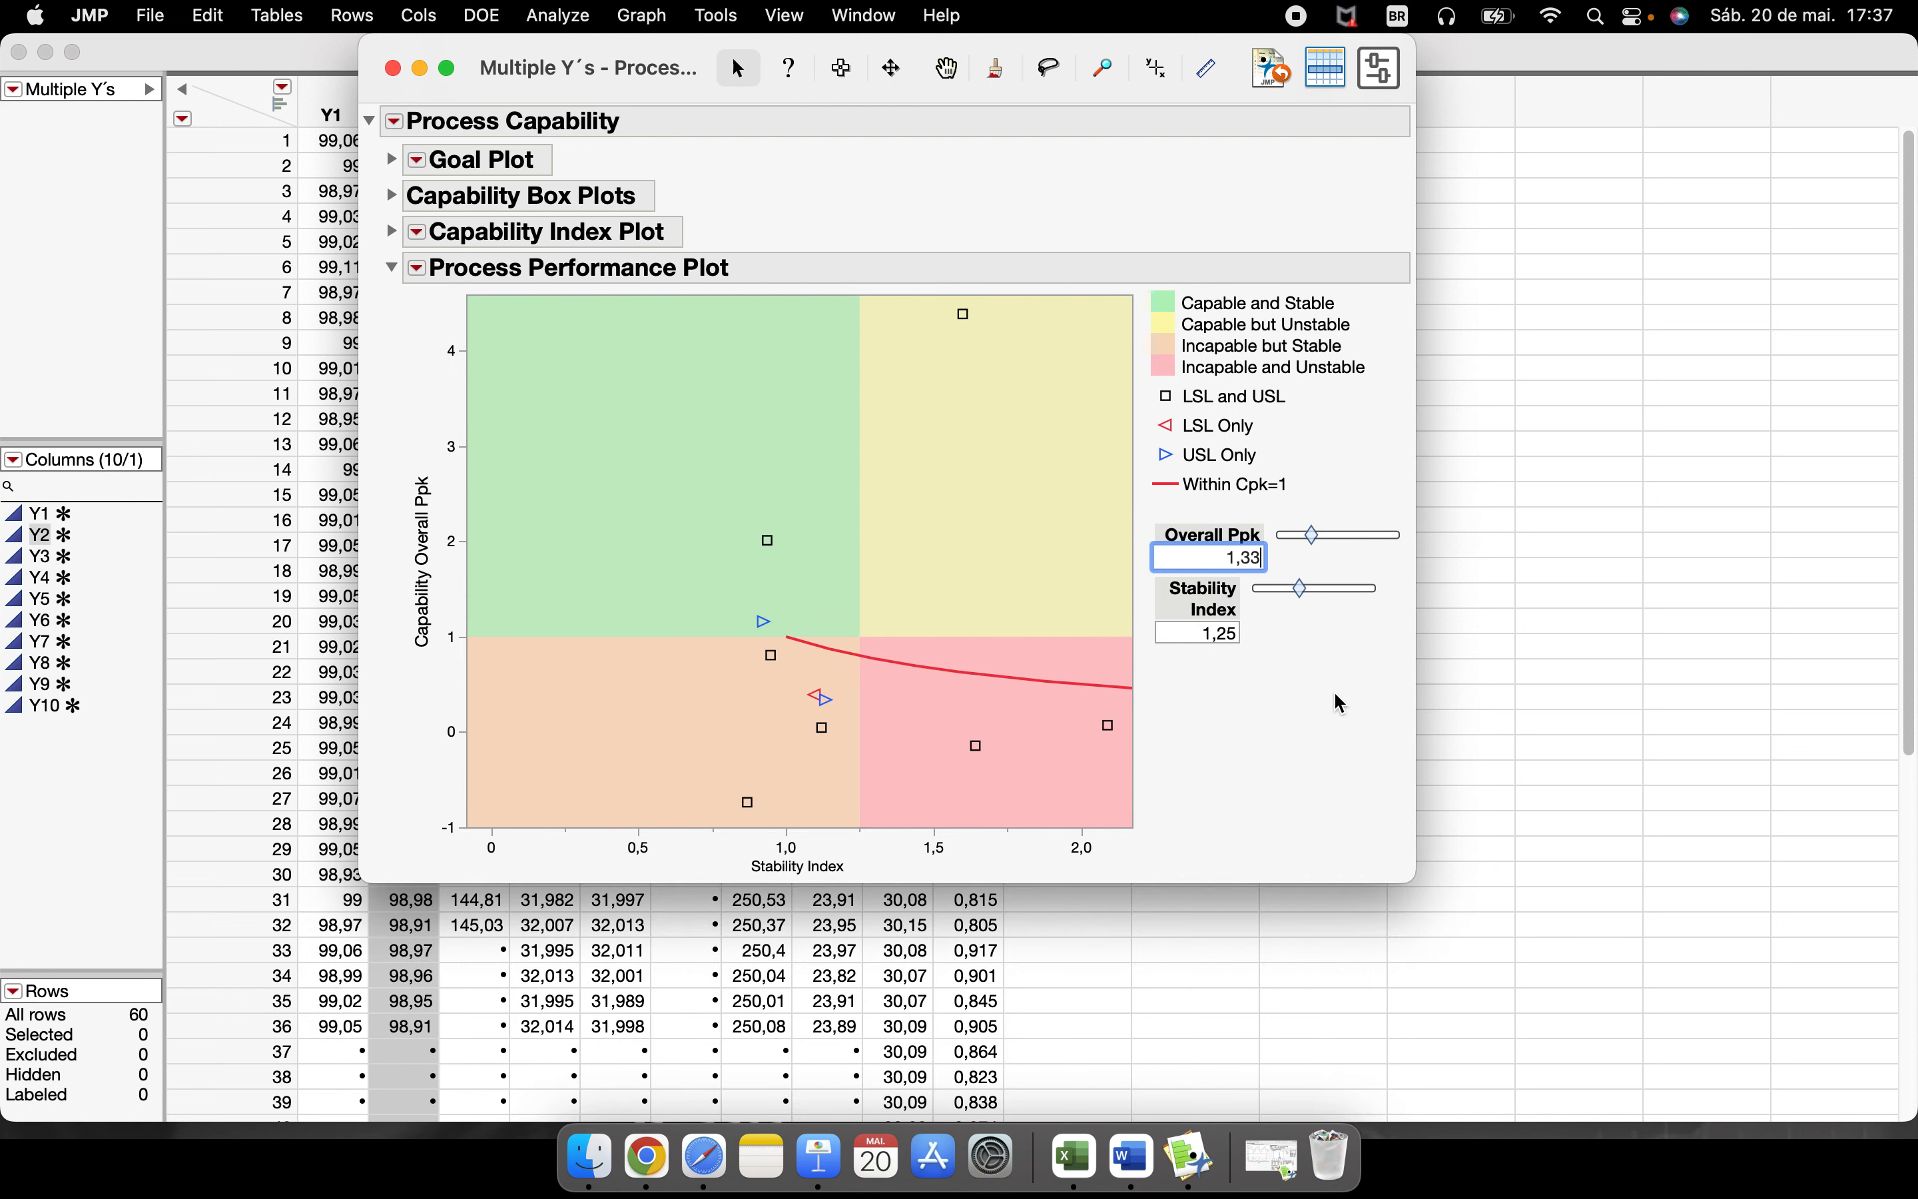
key(Return)
click(1201, 633)
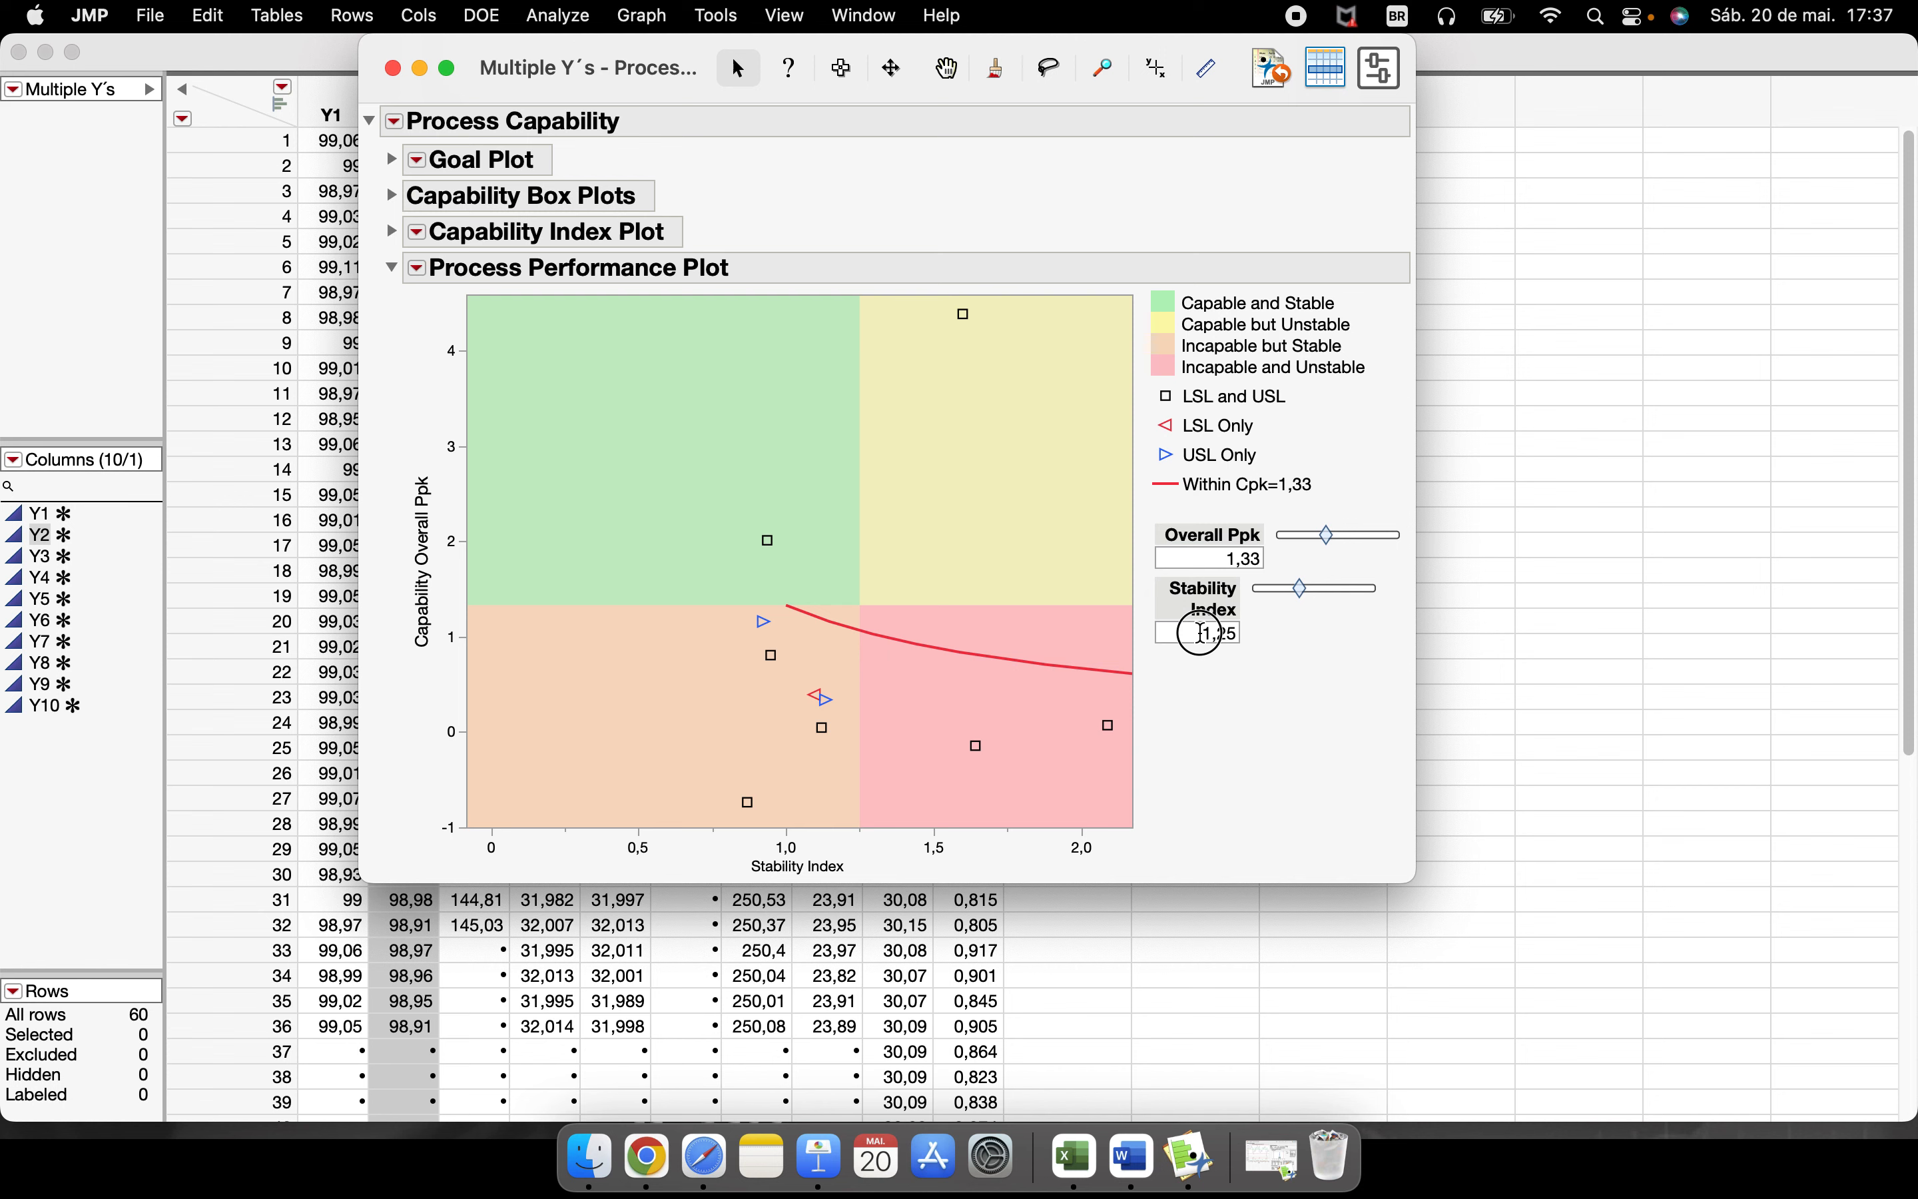
click(1263, 716)
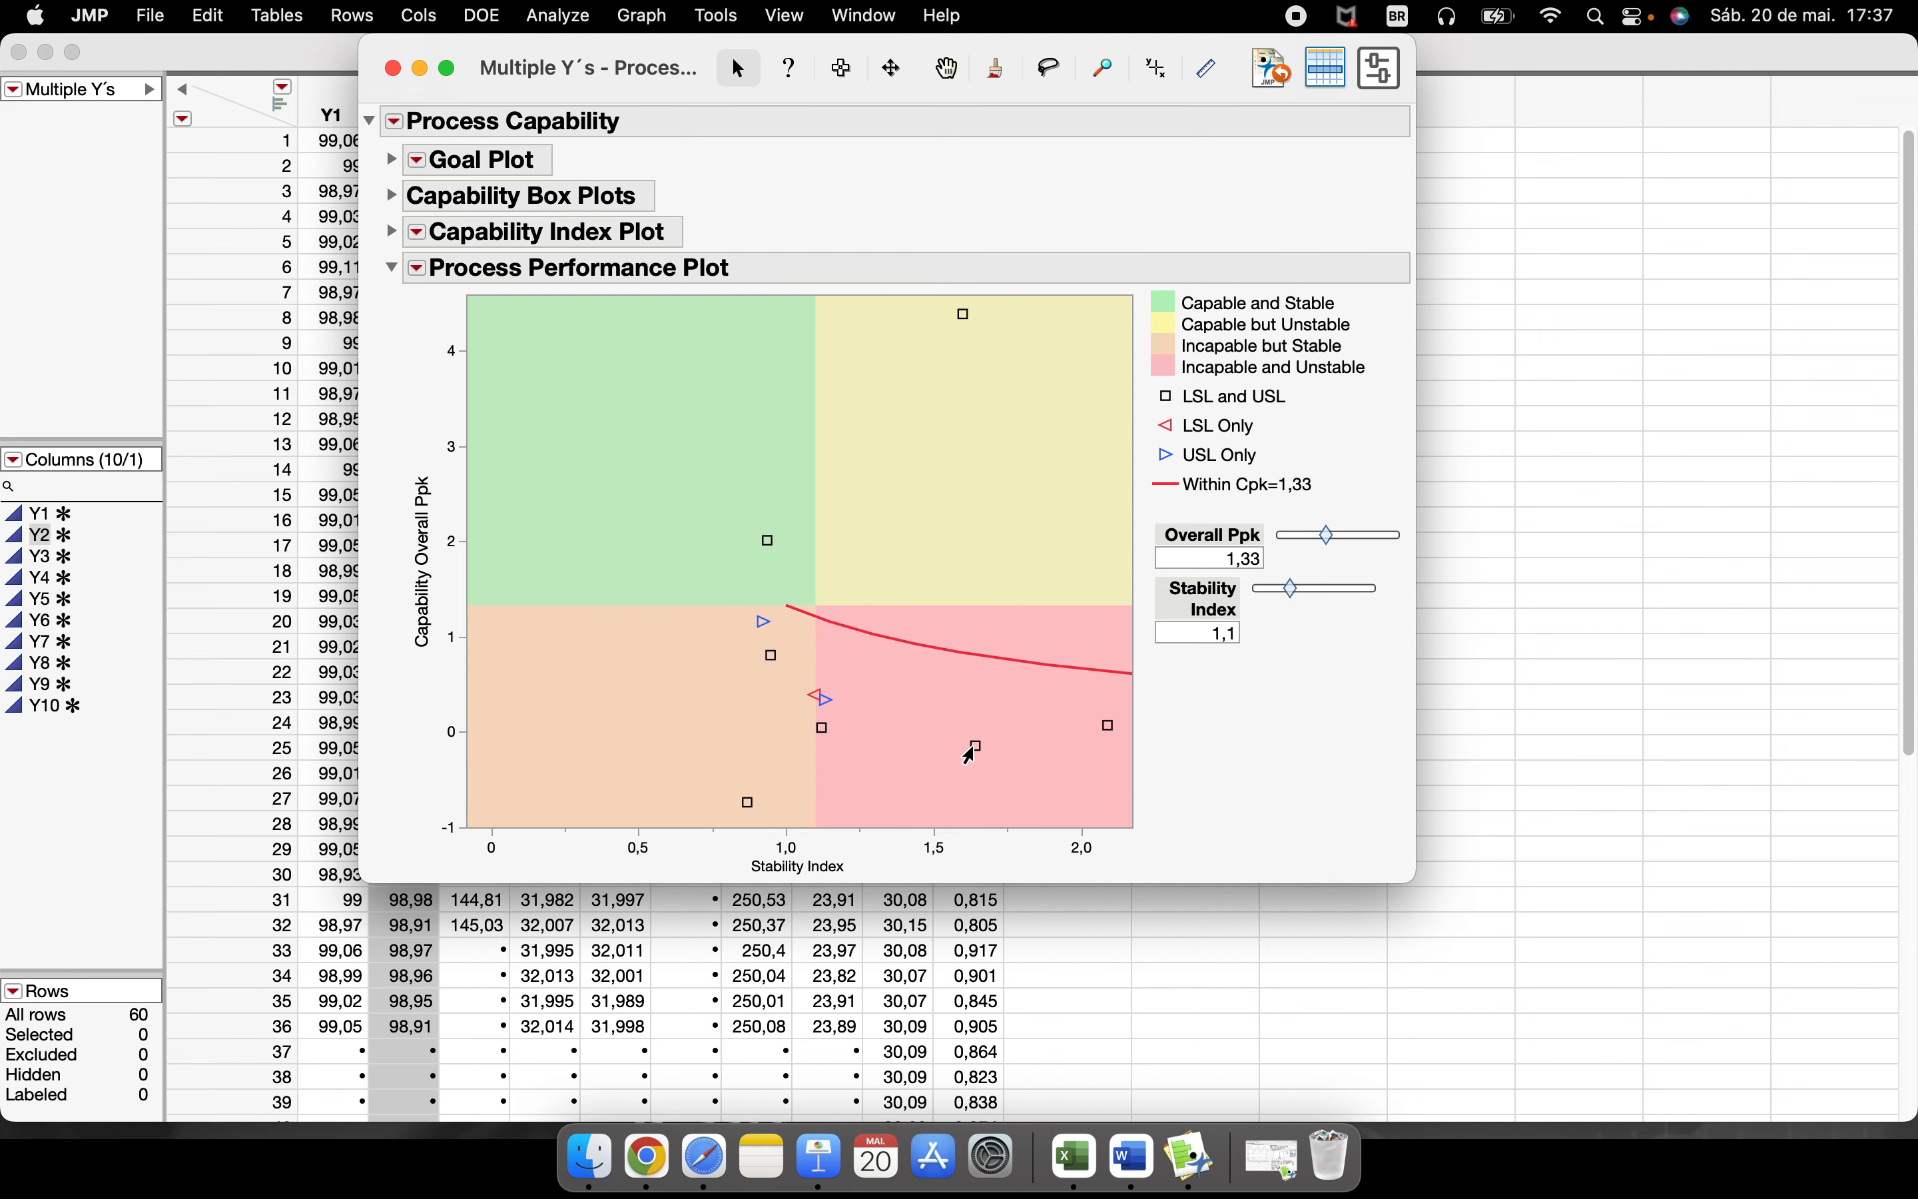
- Open Y7's control chart from the Process Performance Plot, examine its stability and capability, and close the chart window
mouse_move(972, 753)
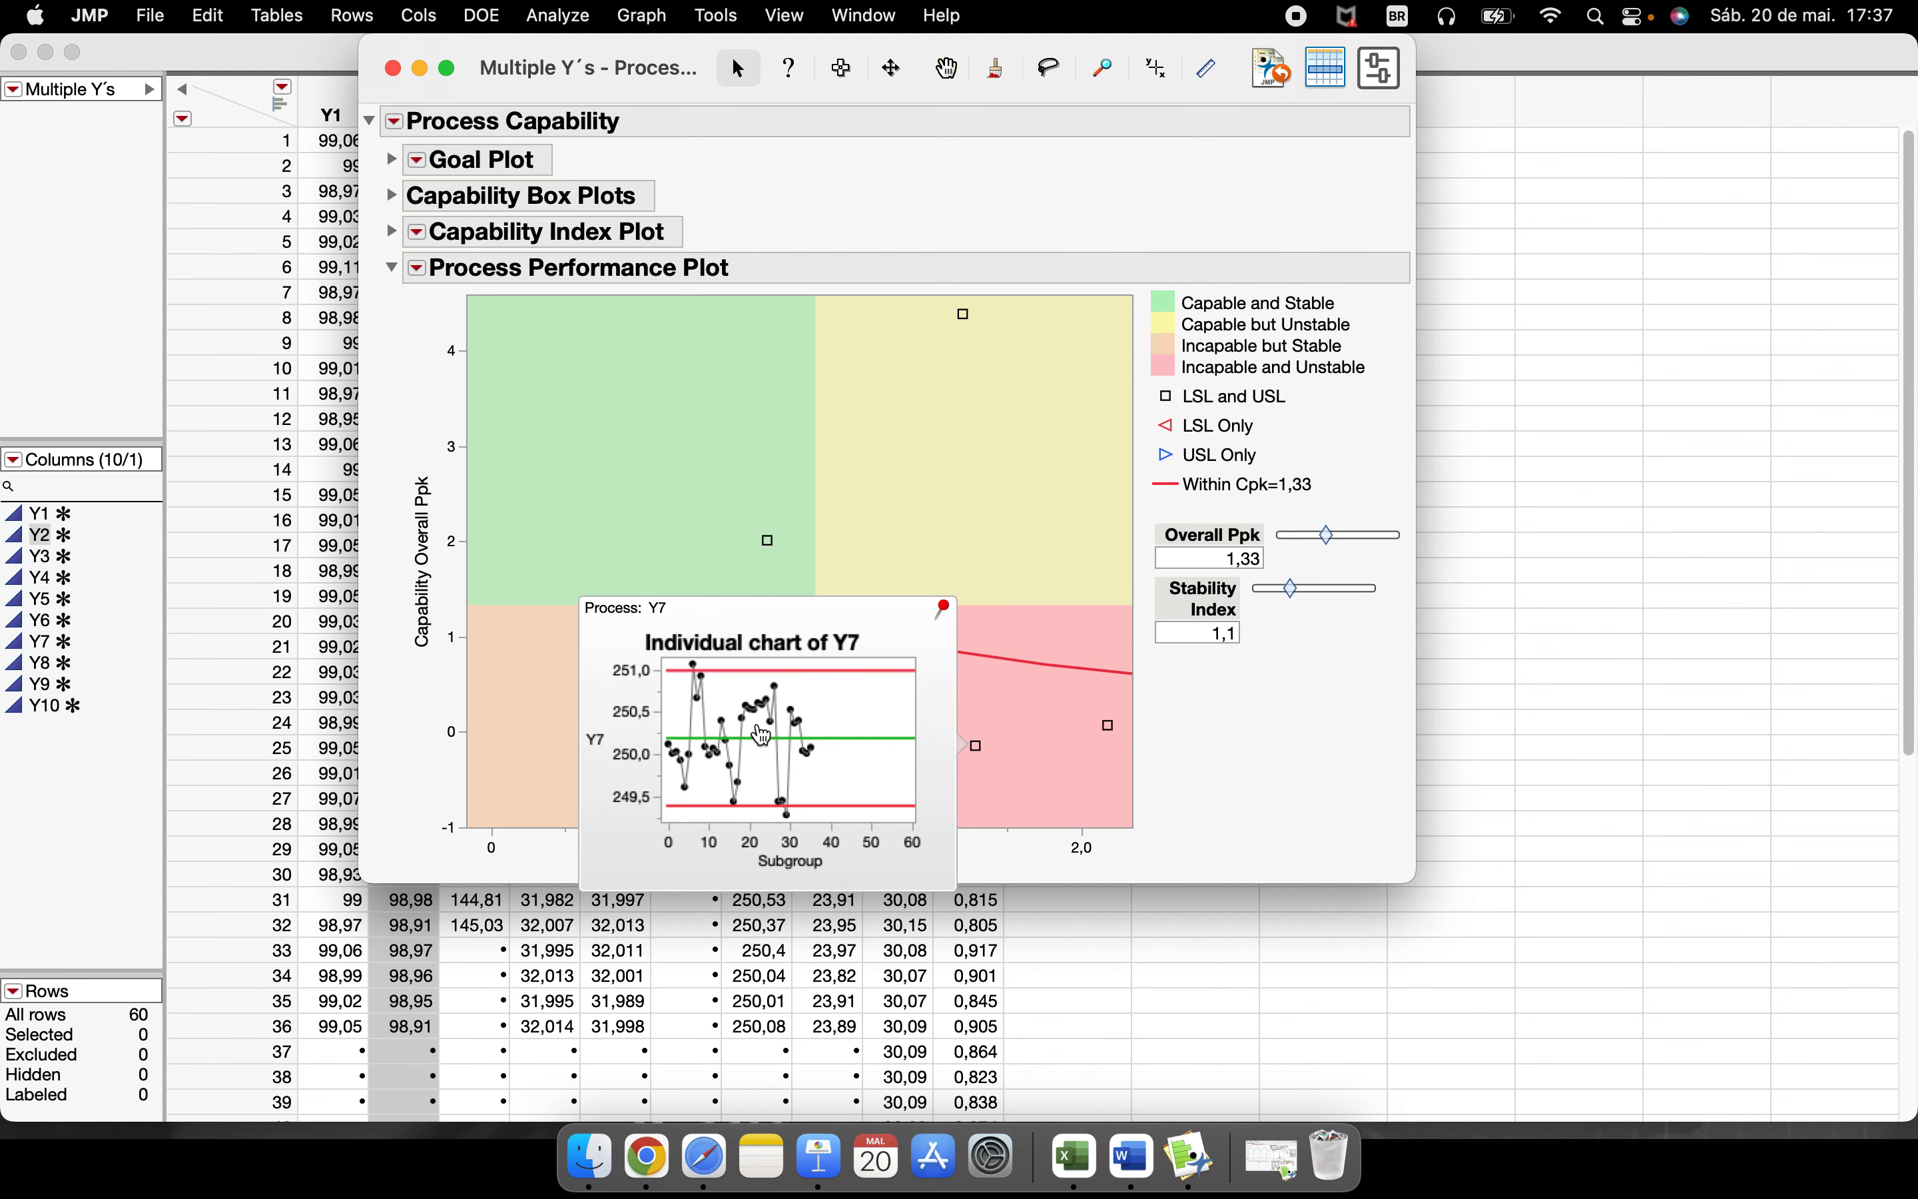
click(763, 736)
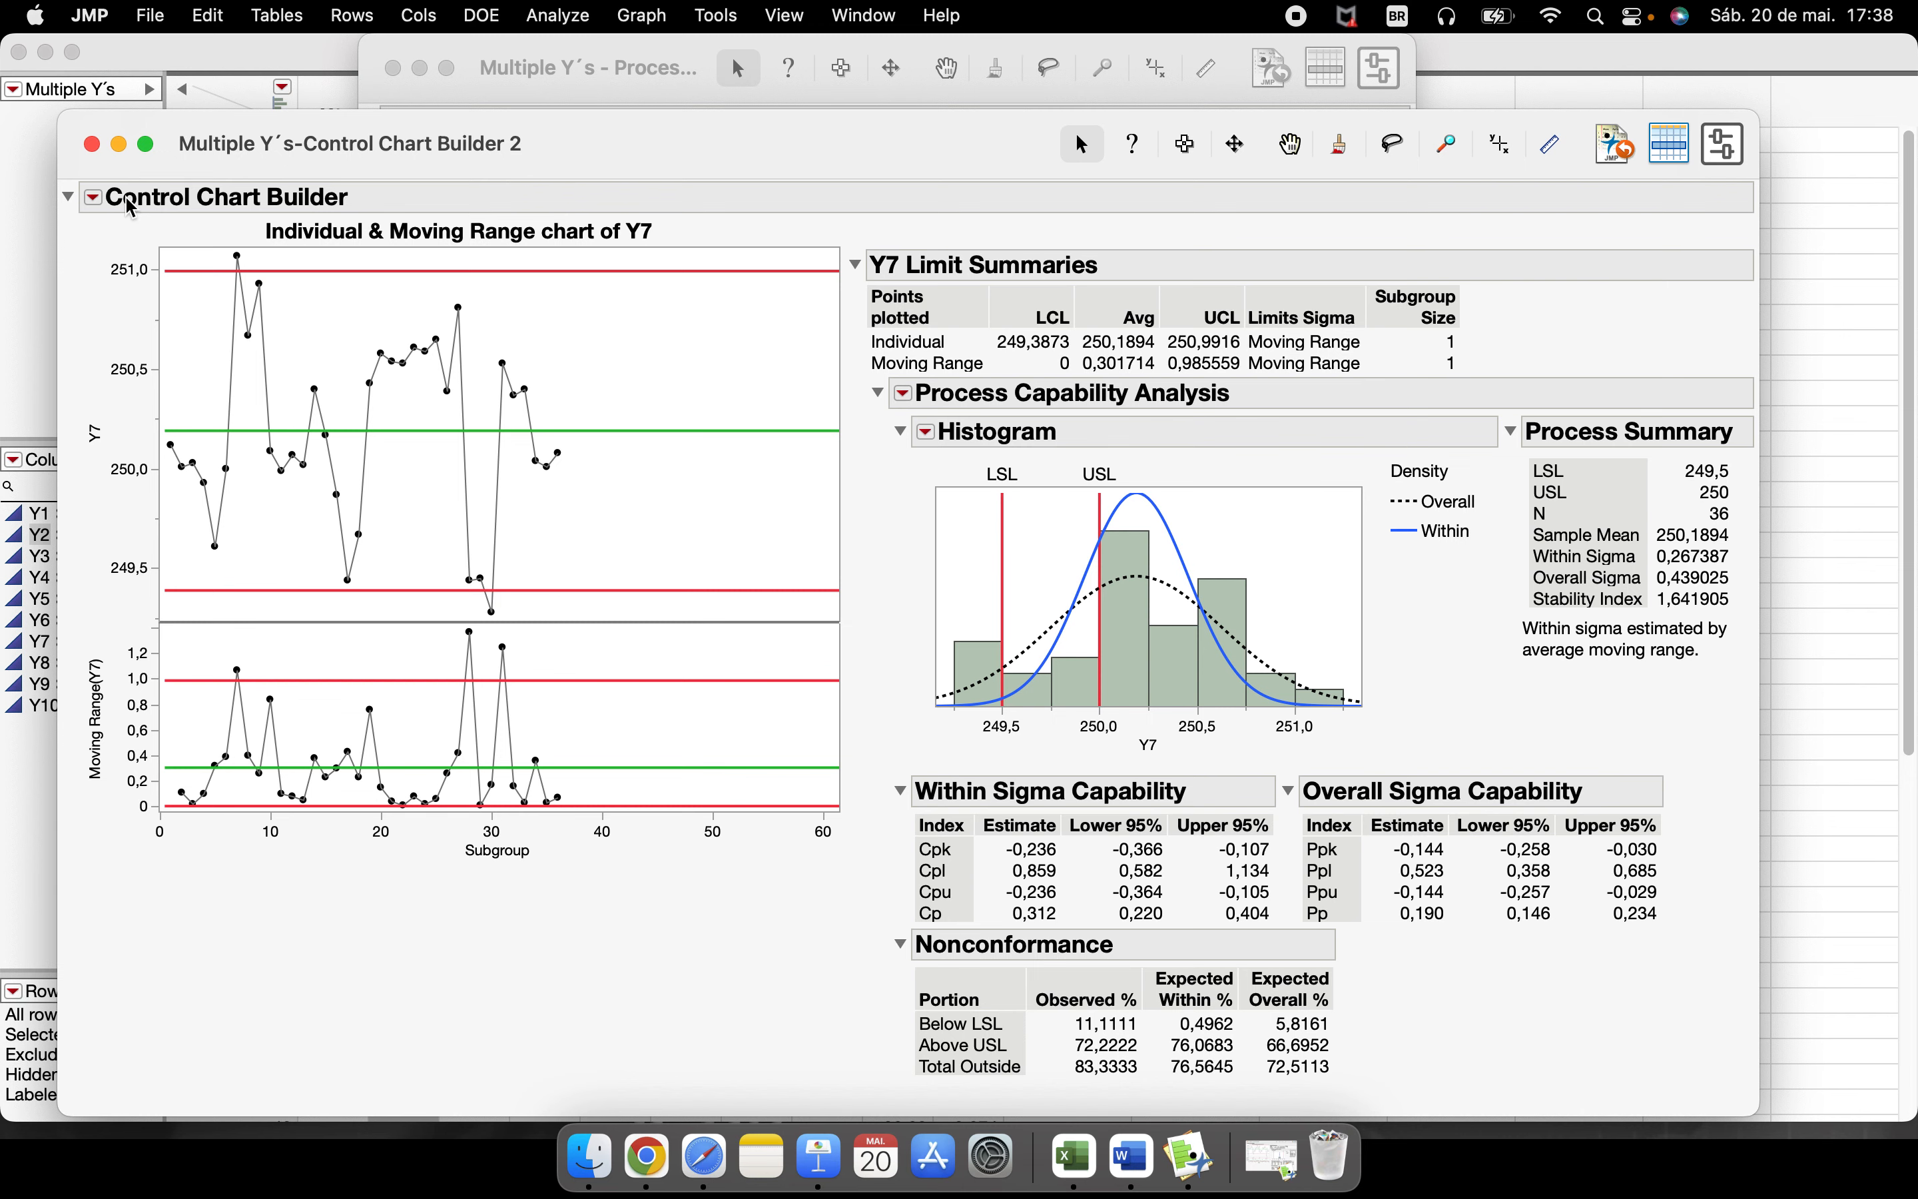
click(91, 143)
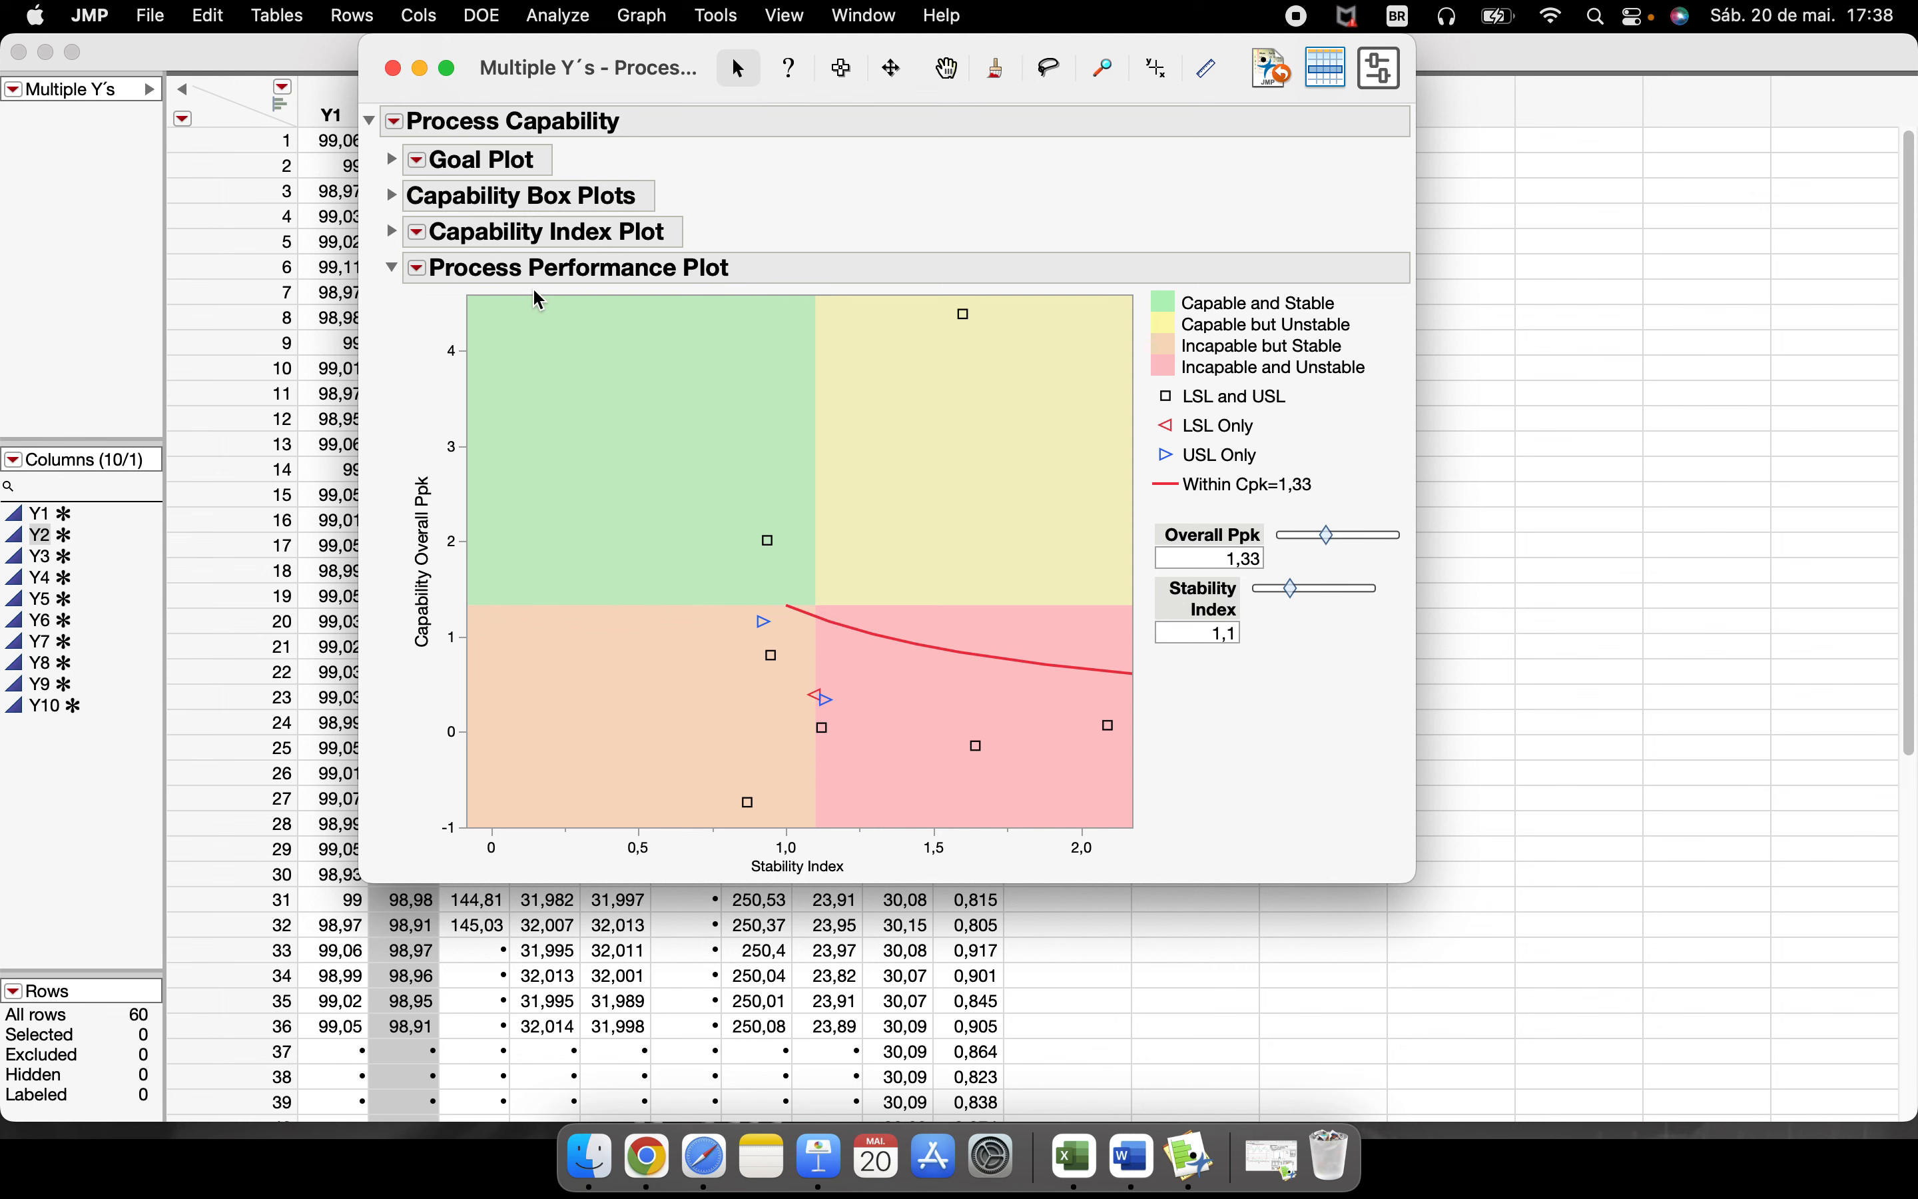
- Collapse the Process Performance Plot section, add the Overall Sigma Summary Report, and reposition the report window to show the whole table
click(391, 267)
click(396, 123)
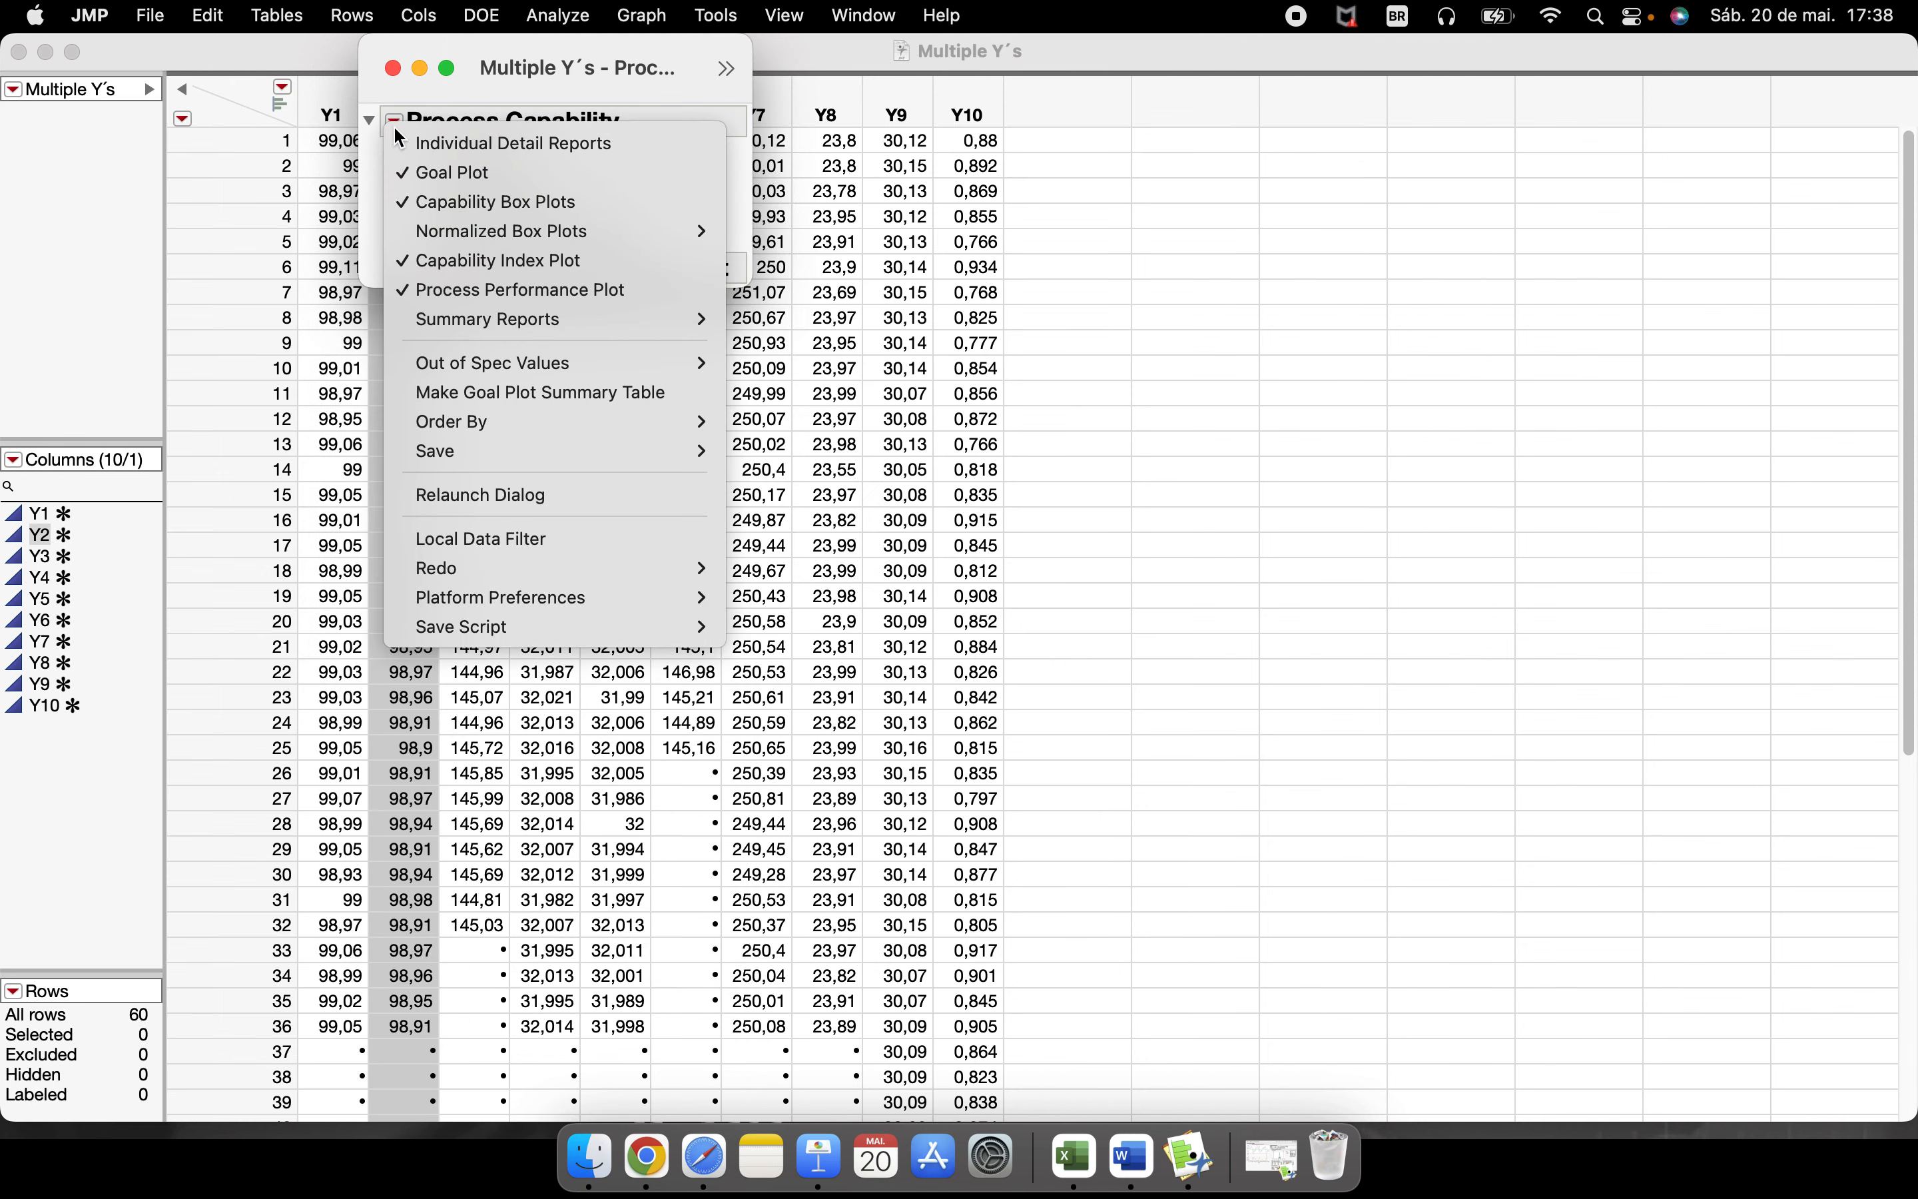
mouse_move(609, 332)
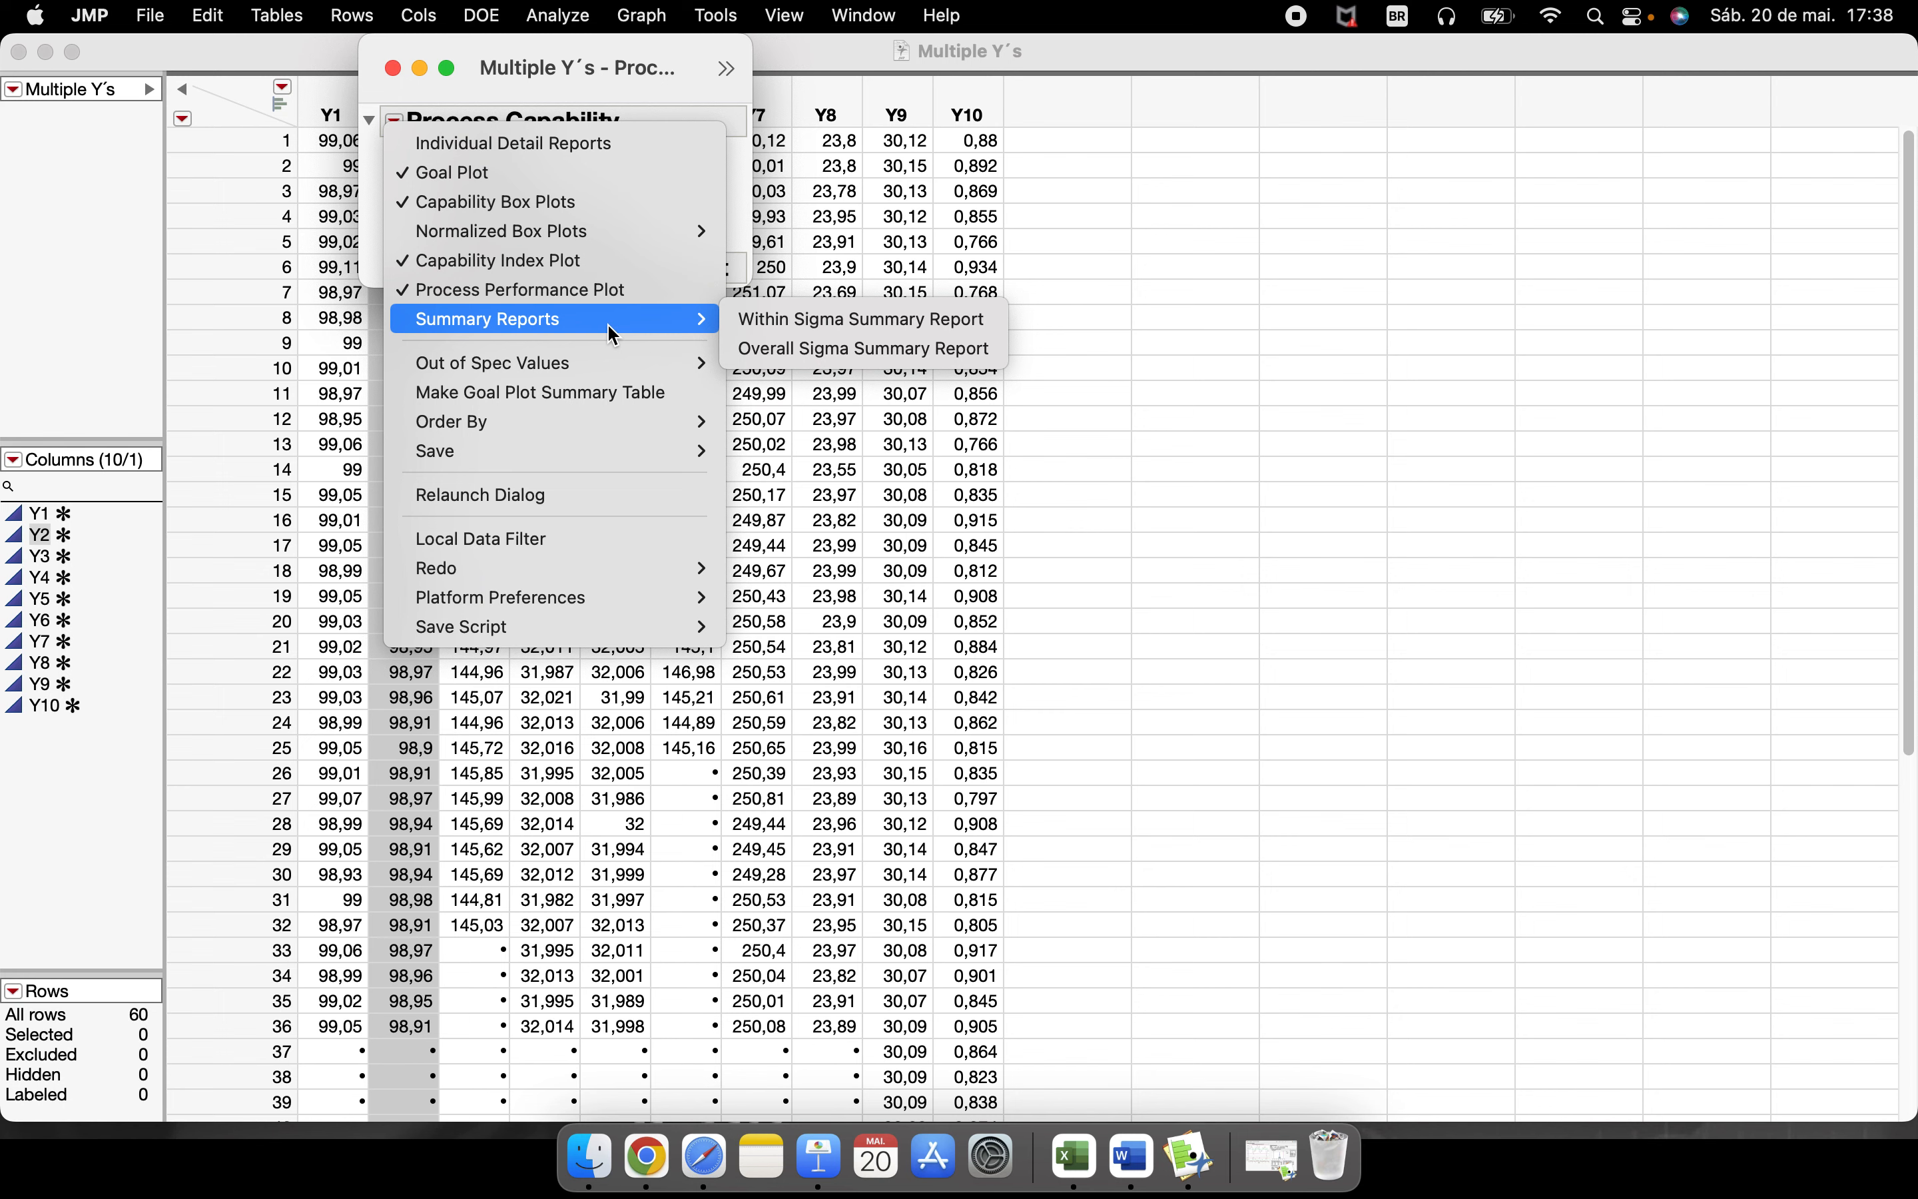
click(899, 361)
drag(945, 92, 597, 123)
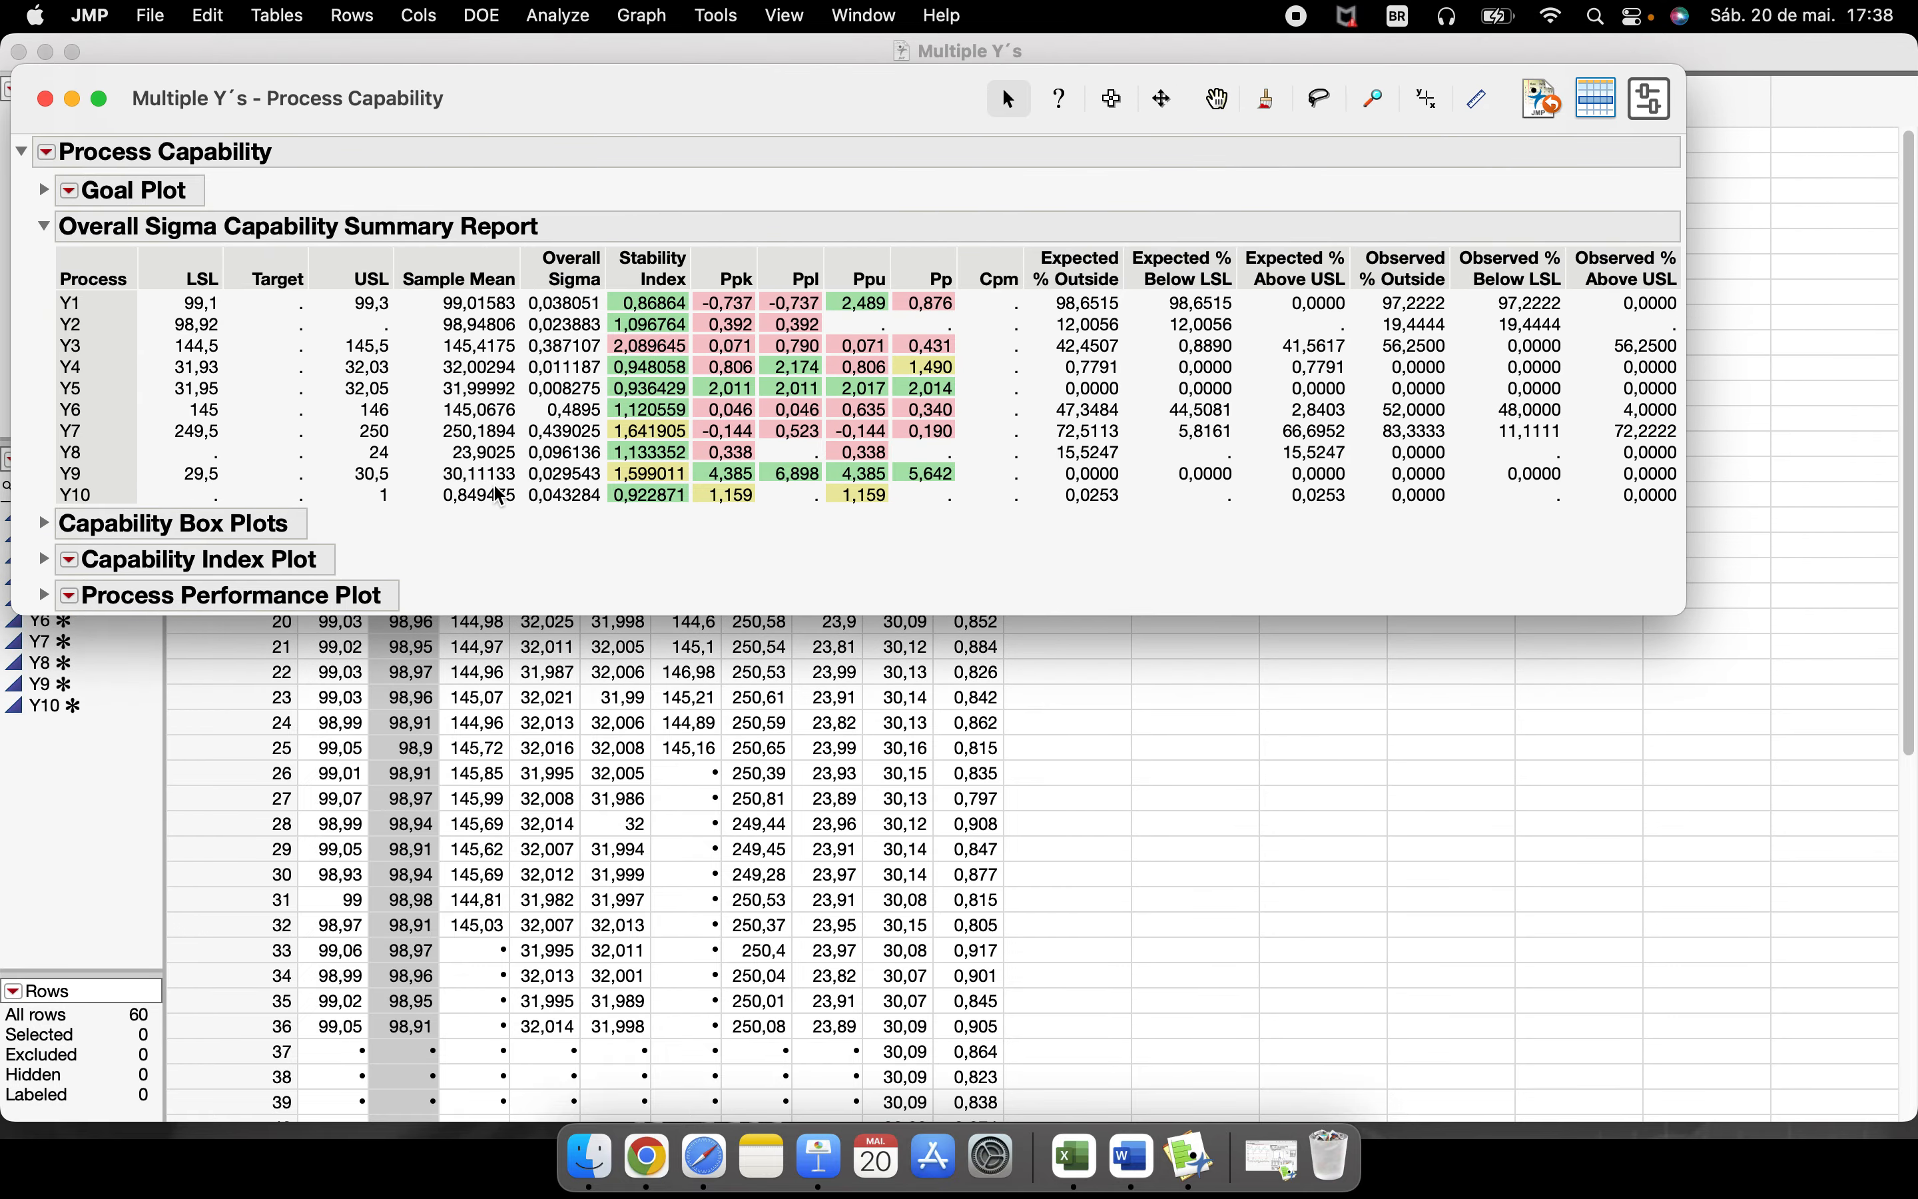
- Open the Process Capability report's options
click(49, 154)
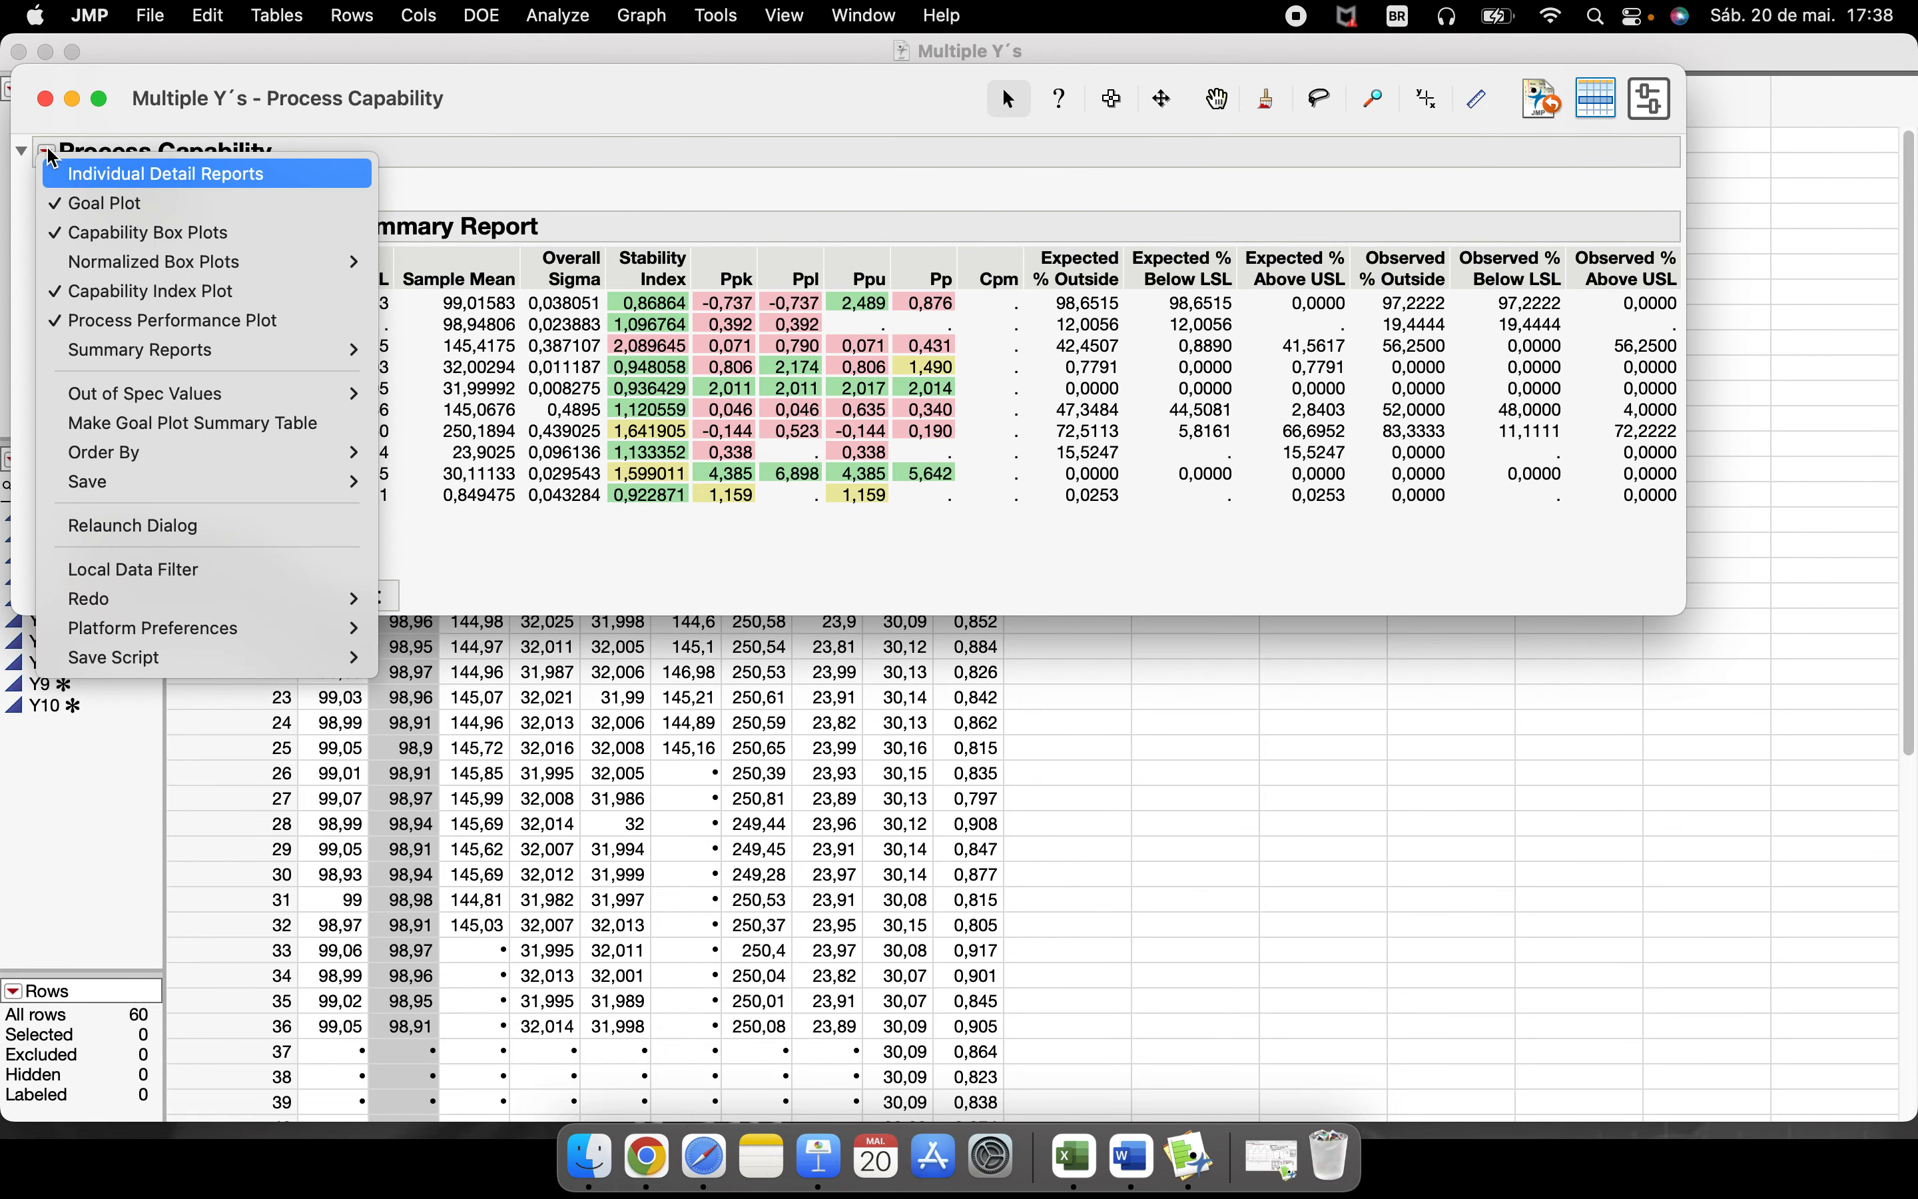